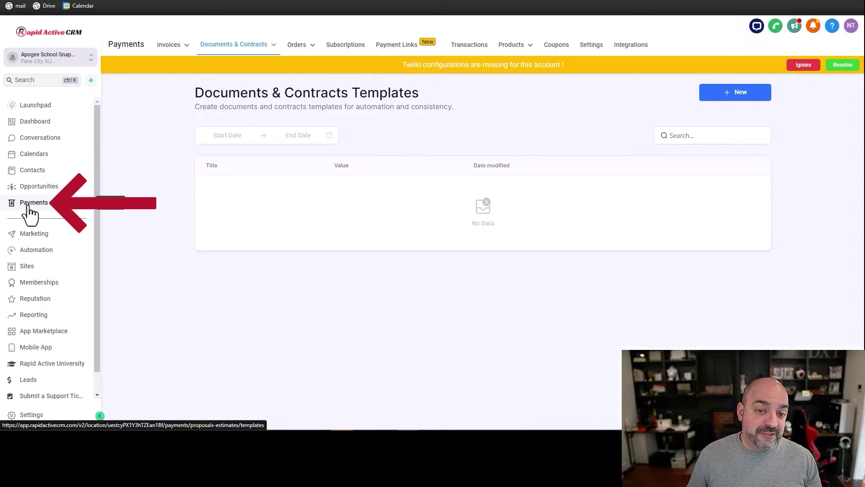
Create a new Documents & Contracts template and name it "01. Fake Contract".
mouse_move(188, 44)
mouse_move(244, 45)
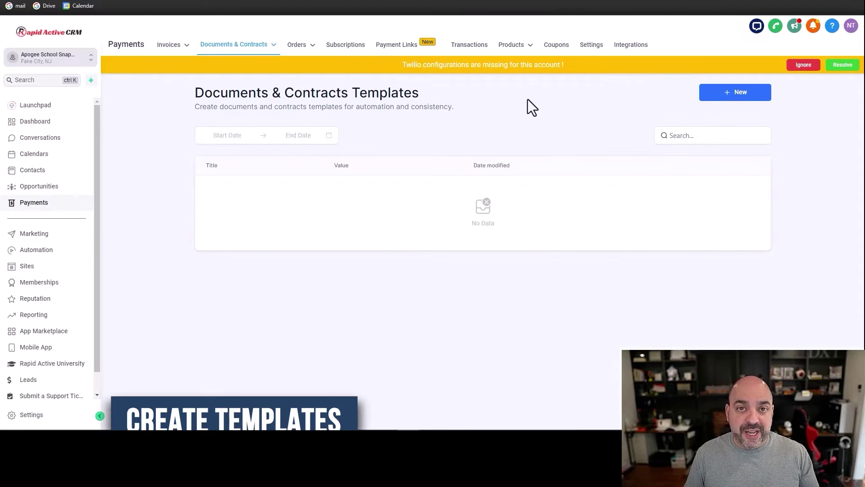
click(726, 94)
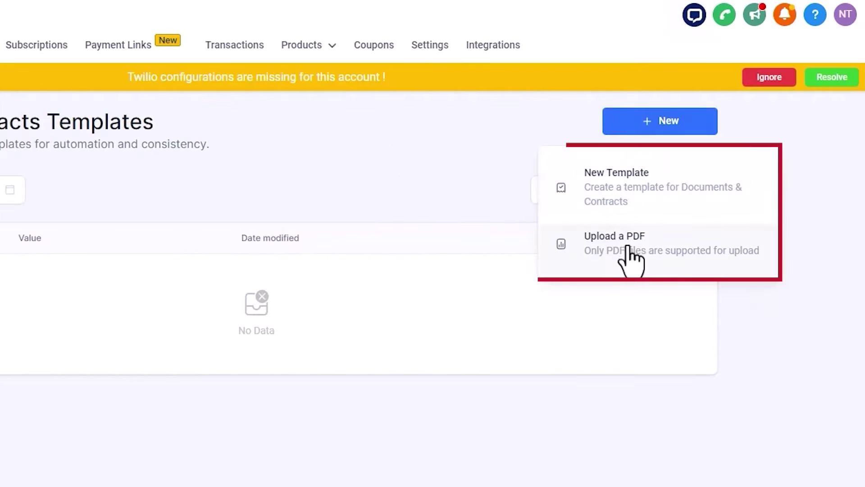
click(630, 216)
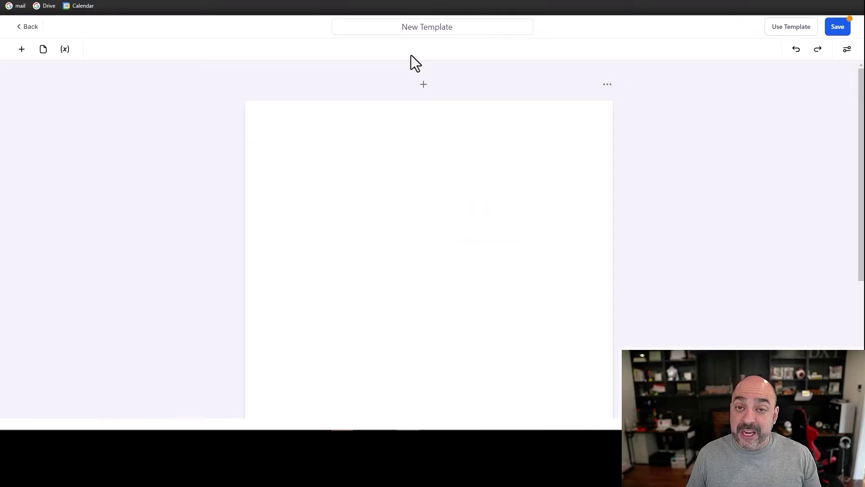
drag(475, 27, 331, 39)
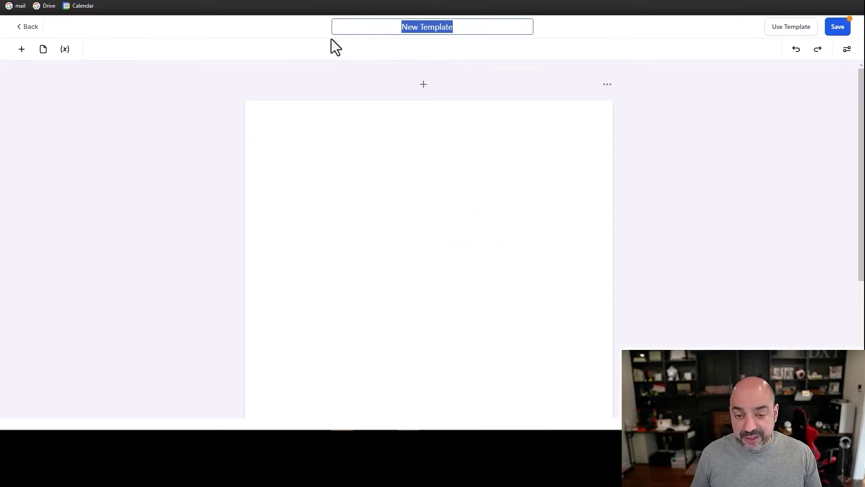
text(01. )
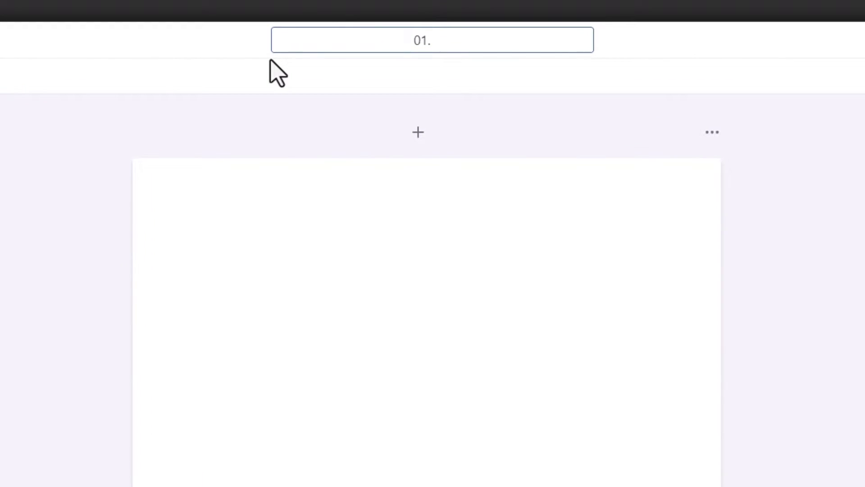
text(Fake Contract)
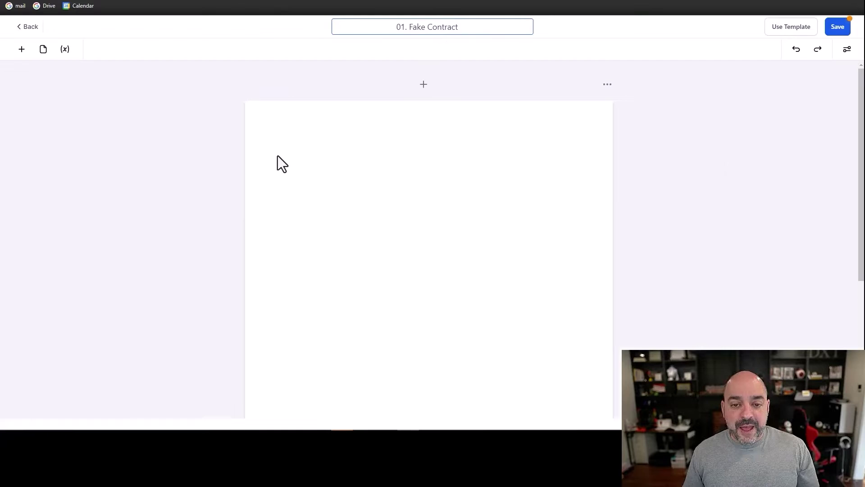
Add a text block to the blank page and place an image block above it.
click(20, 50)
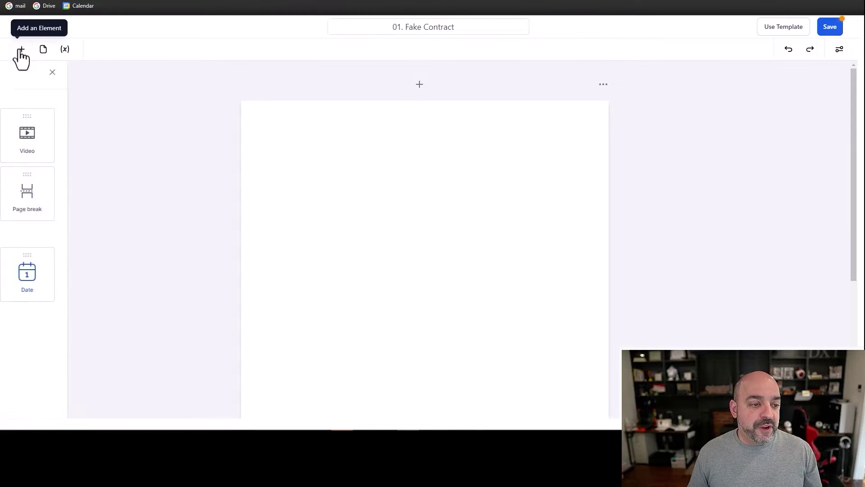
drag(39, 139, 383, 169)
click(18, 50)
drag(87, 139, 396, 129)
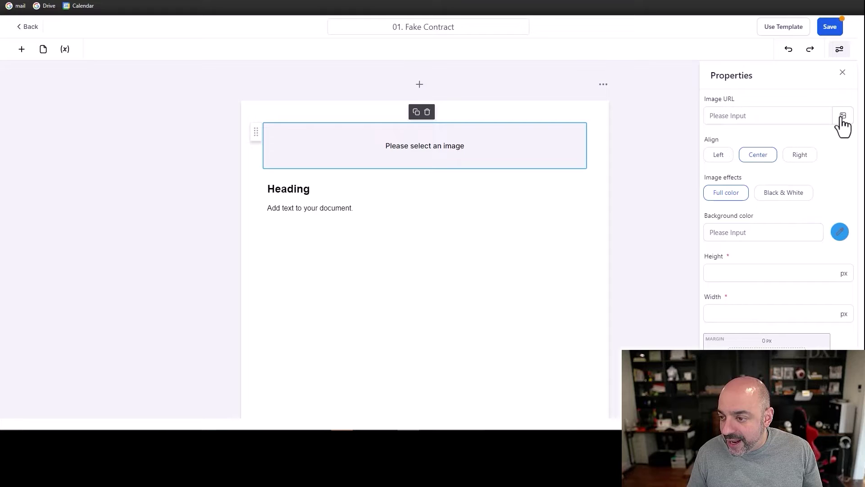
Fill the image block with the Apogee logo from the media library.
scroll(651, 204, down, 3)
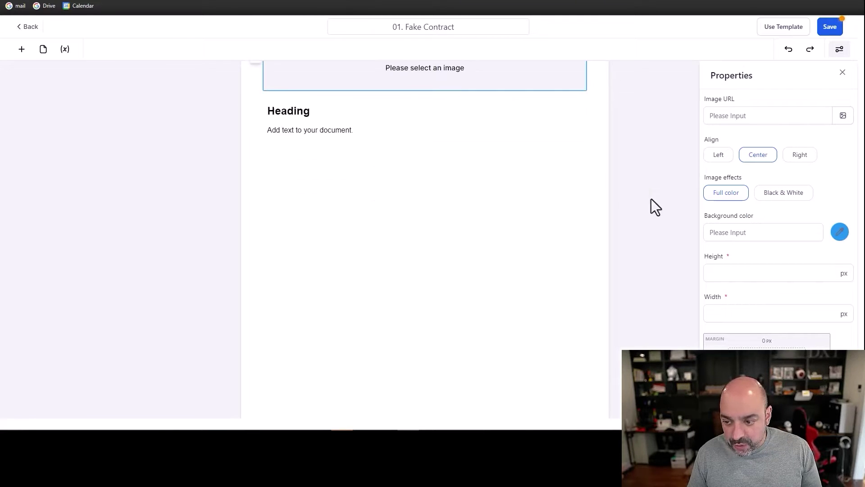
scroll(545, 157, up, 3)
click(843, 115)
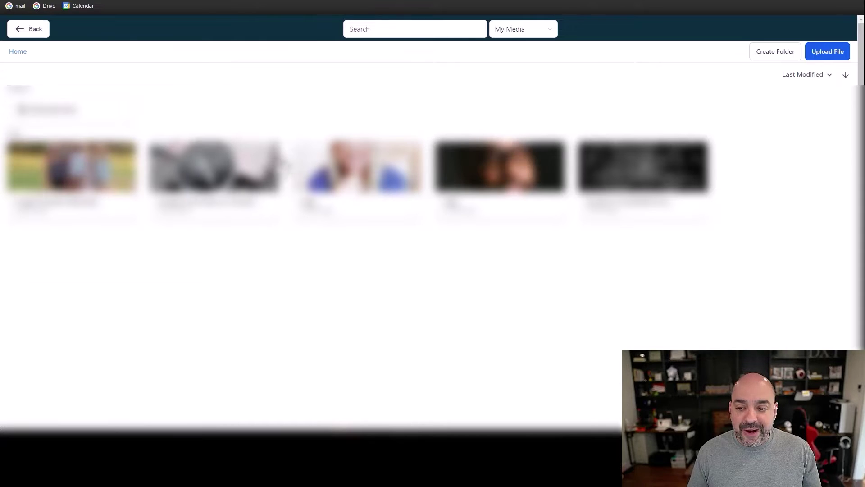
click(38, 122)
double_click(41, 127)
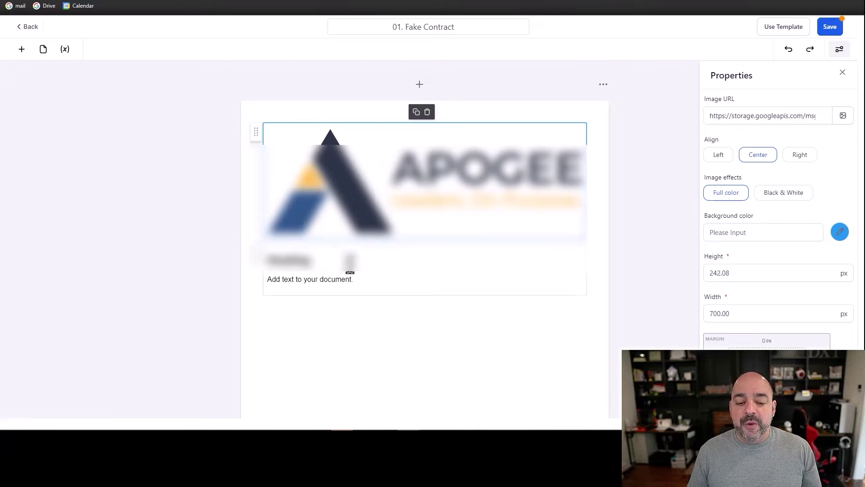
Replace the placeholder heading with "Overview" and the body placeholder with "asdfasdfasdfas".
drag(329, 269, 245, 272)
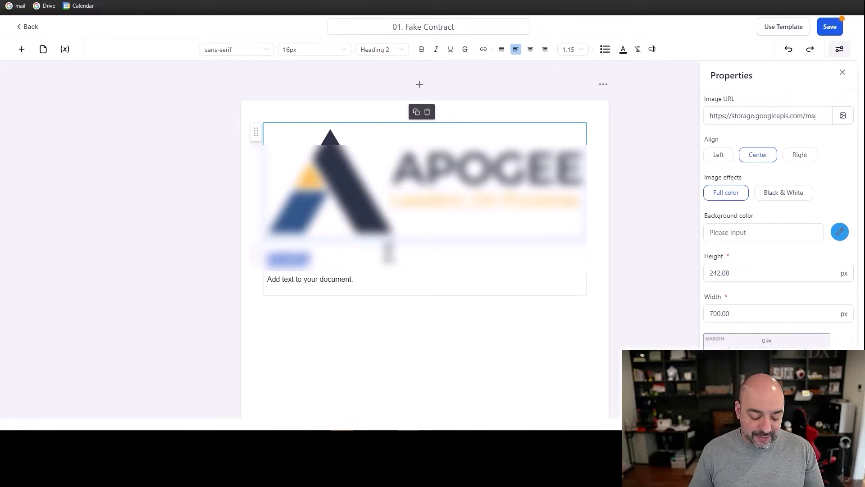
key(BackSpace)
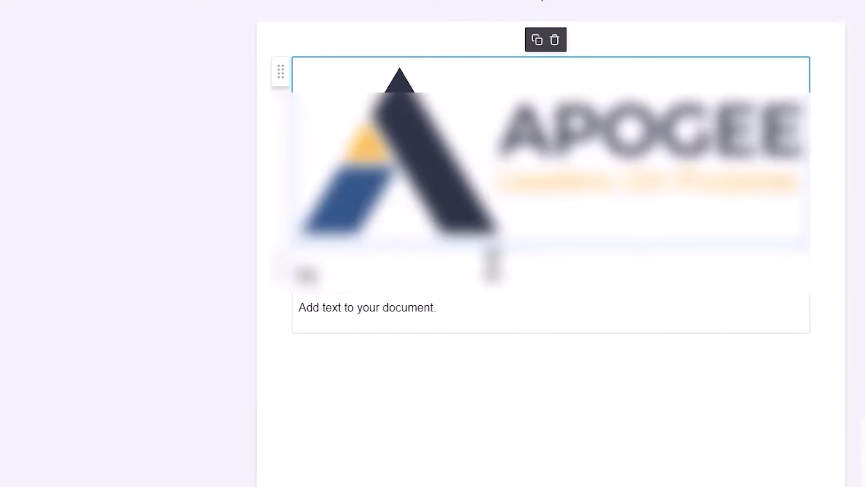
text(Overview)
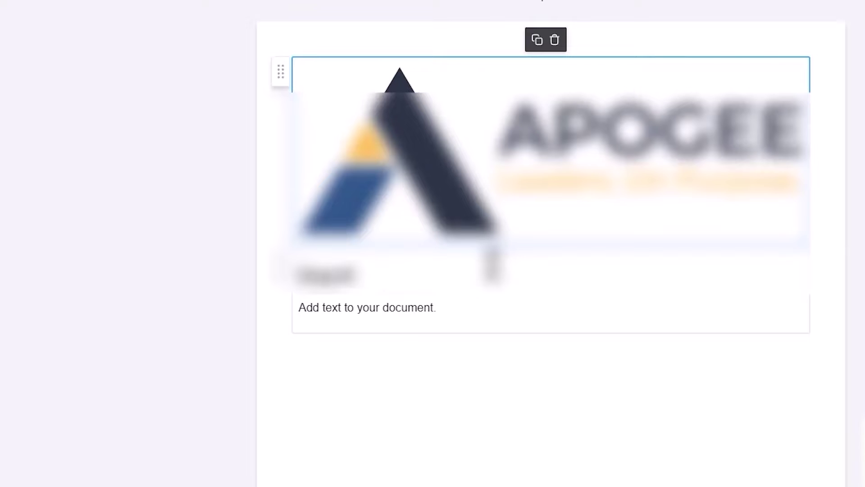
triple_click(447, 306)
text(asdfasdfasdfas)
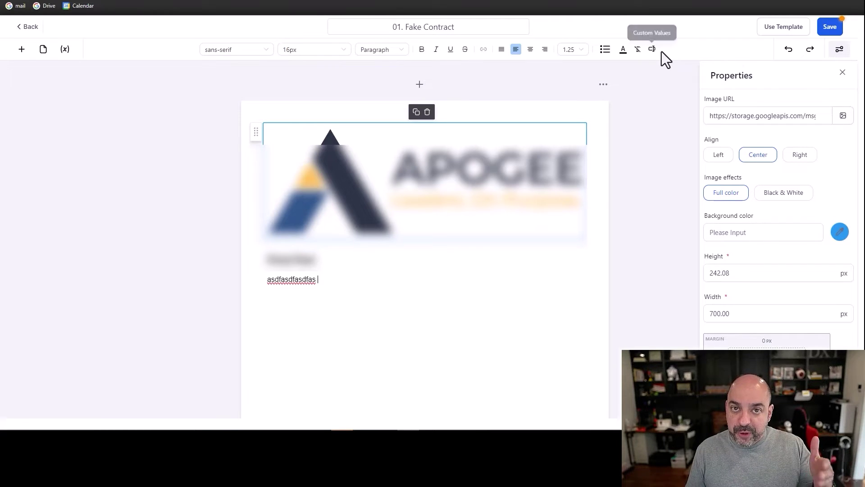
Extend the body line with the contact's Company Name value, "and", the contact's Full Name value, and "on".
click(653, 51)
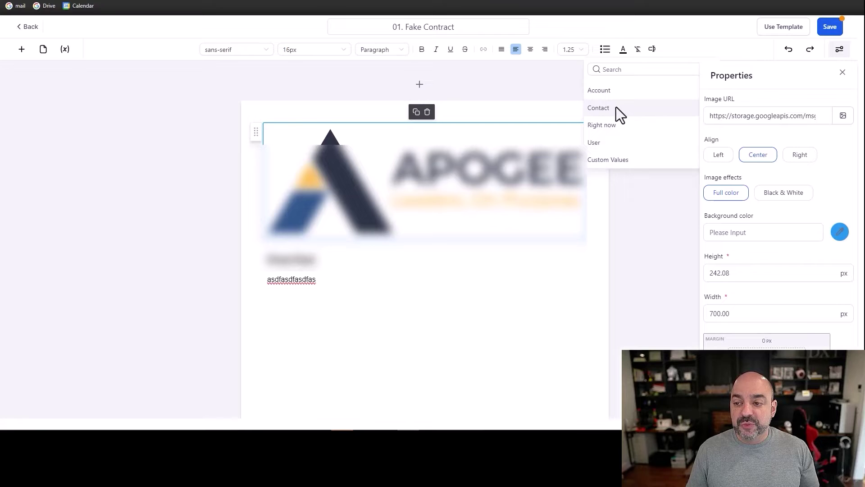
click(841, 73)
click(655, 50)
click(650, 108)
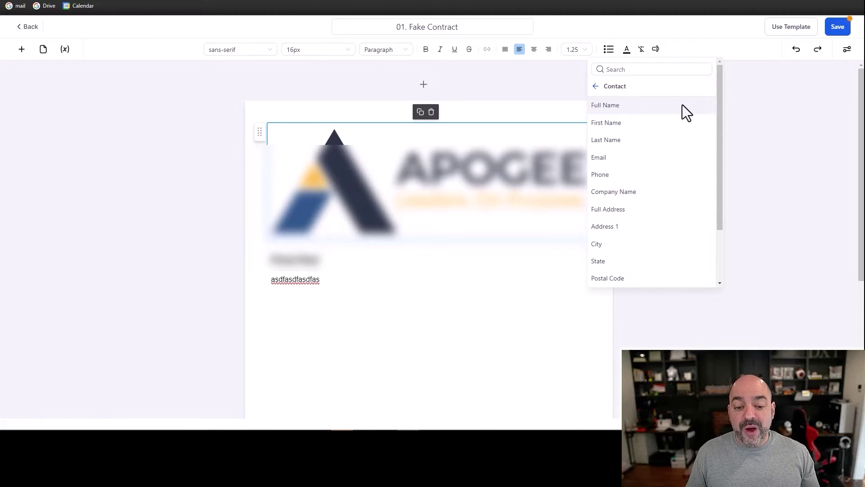
click(650, 190)
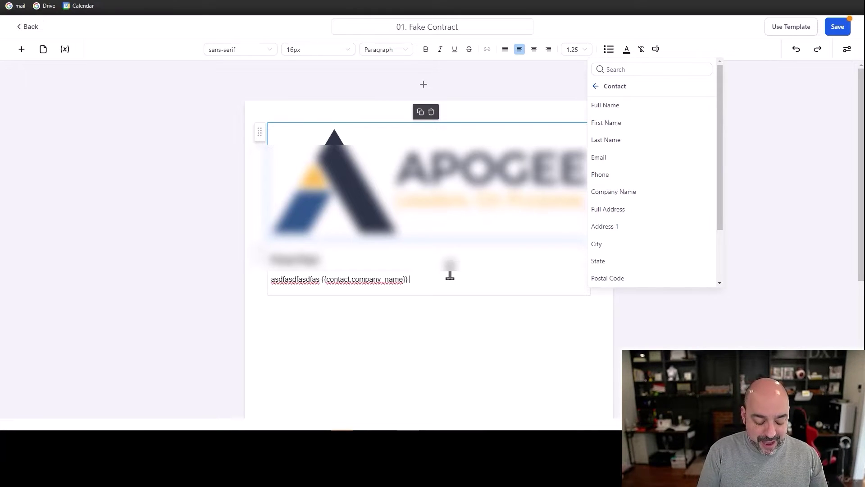
click(610, 108)
text(ontact.name}} on)
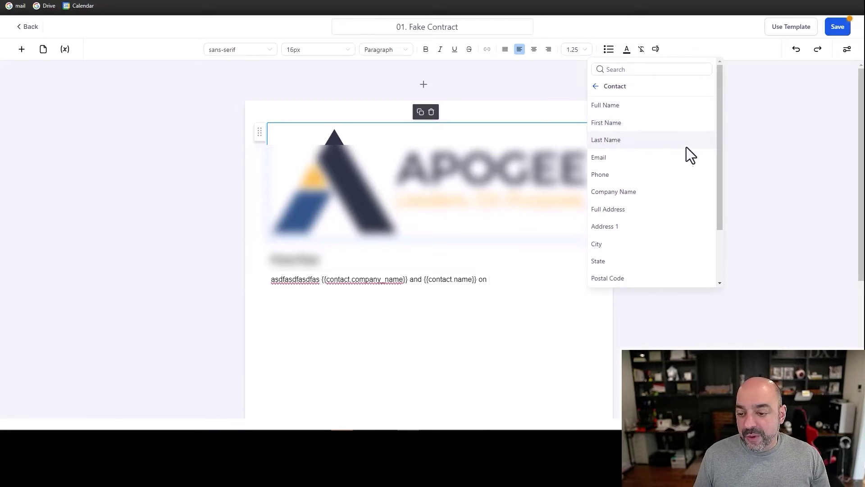
Insert the General Info custom field Last Purchase Date at the end of the body line.
scroll(683, 155, down, 2)
scroll(658, 227, up, 2)
scroll(658, 239, down, 3)
click(658, 280)
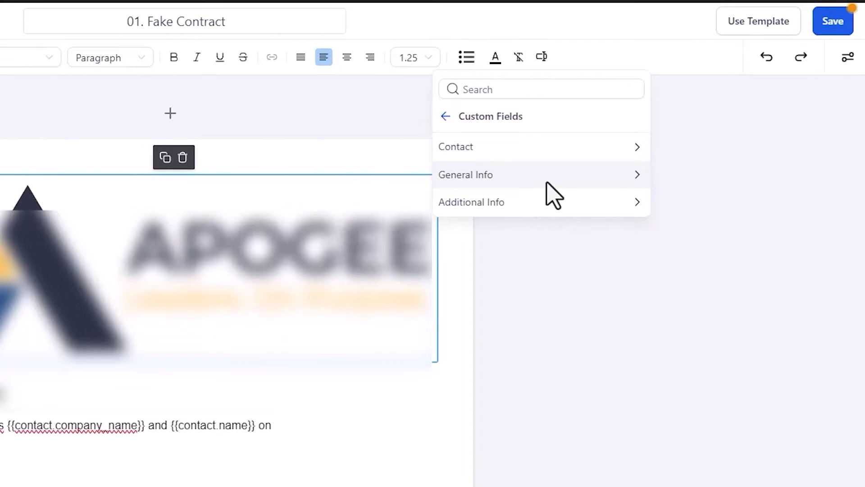
click(659, 126)
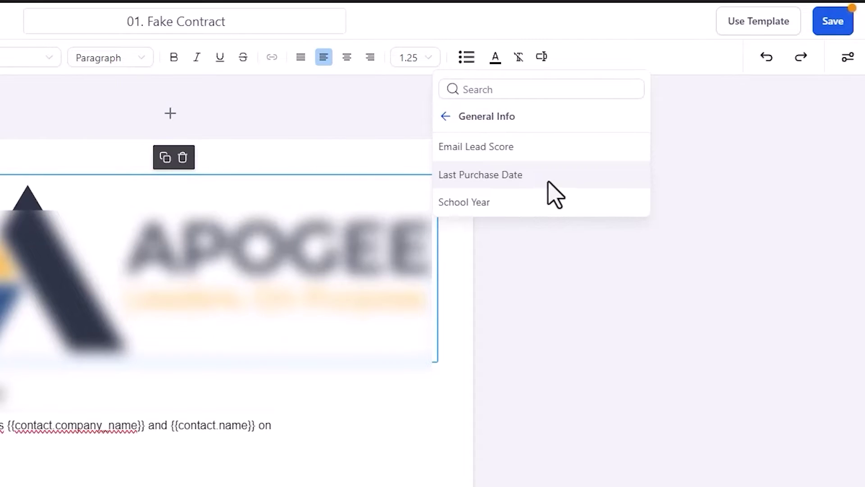
click(510, 177)
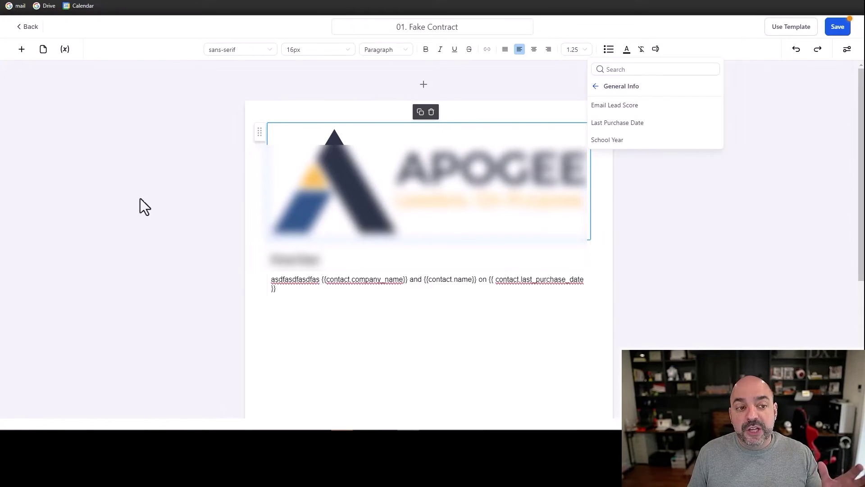
Add the filler lines "vcxzcvzxcvzxcvzxcvzxcv", "zx" and "cvzxcvzxcvzxvc" below the paragraph, followed by blank space.
click(21, 49)
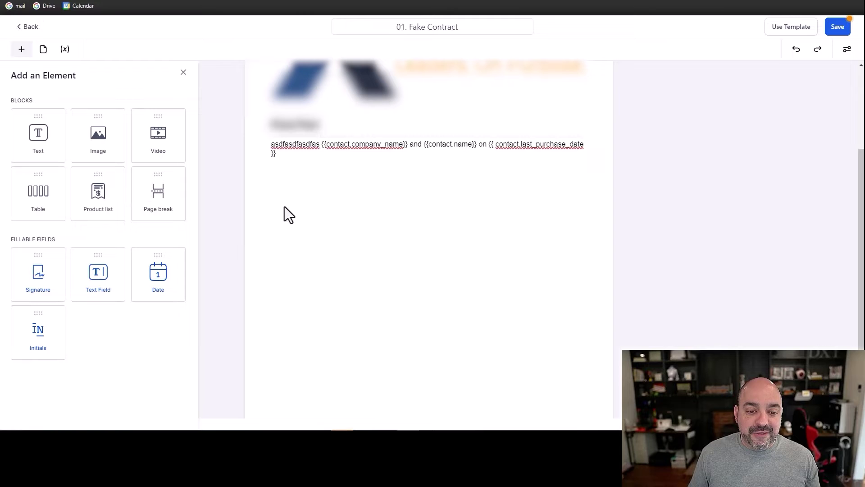
click(359, 162)
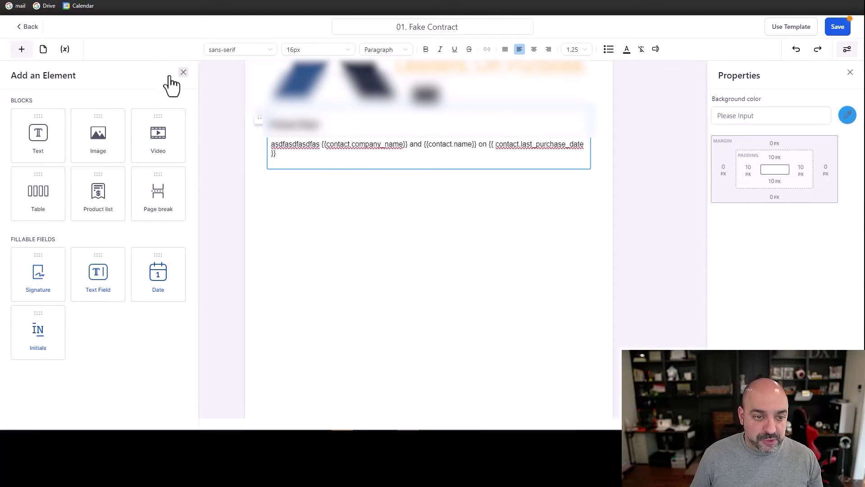
click(183, 72)
key(Return)
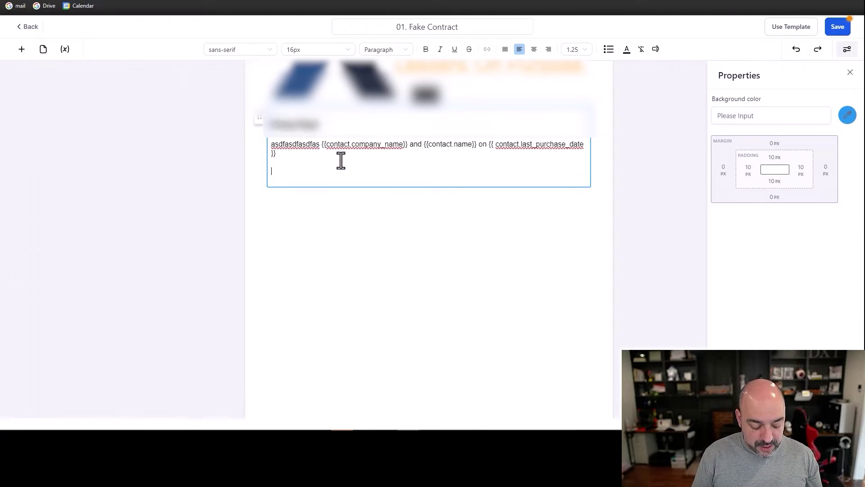
text(vcxzcvzxcvzxcvzxcvzxcv)
key(Return)
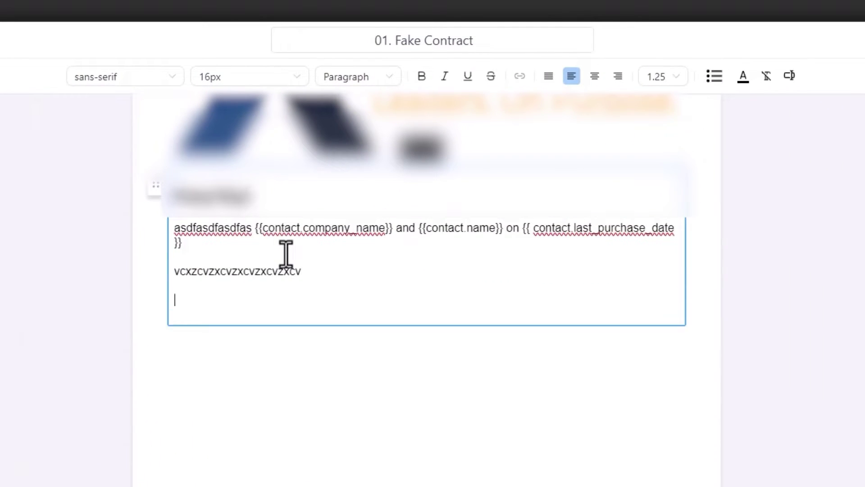
text(zx)
key(shift+Return)
text(cvzxcvzxcvzxvc)
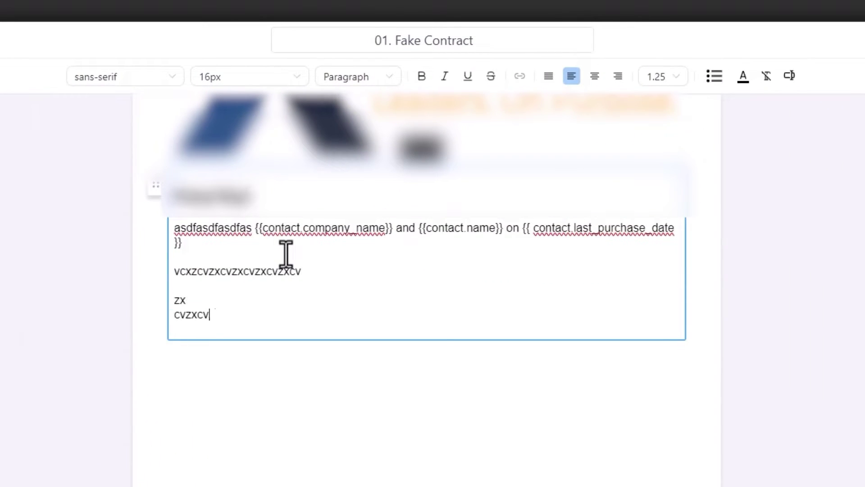
key(shift+Return)
key(Return)
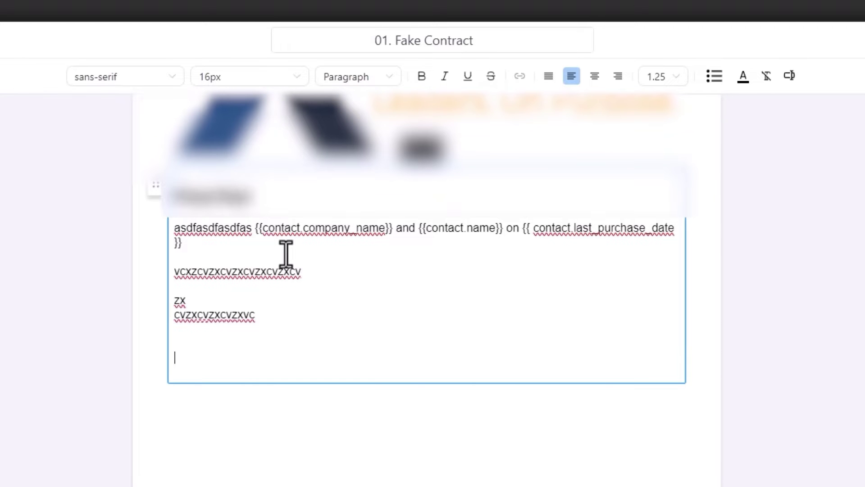
Add a "Customer Name:" line below the filler text, followed by the contact's Full Name custom value.
text(Customer NB)
key(BackSpace)
key(BackSpace)
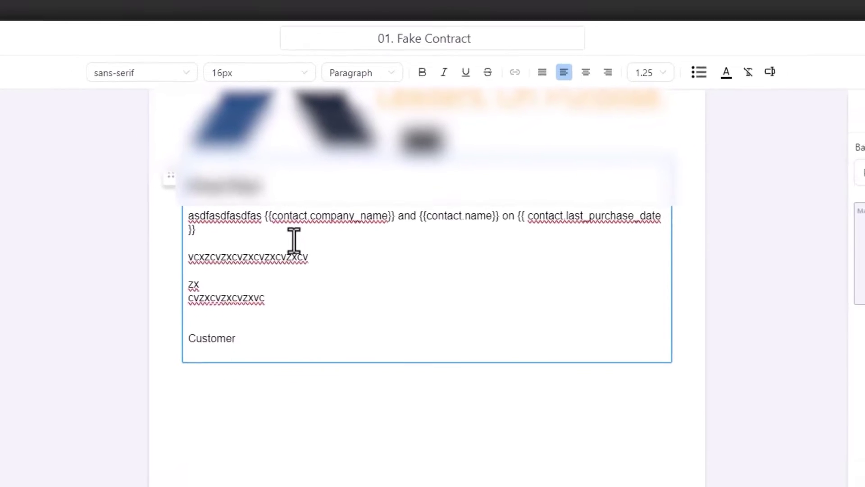
text(Name:)
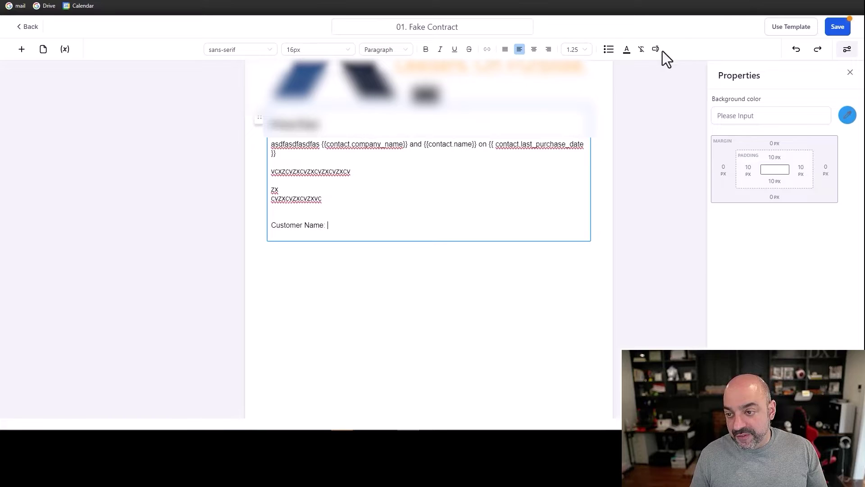
click(656, 49)
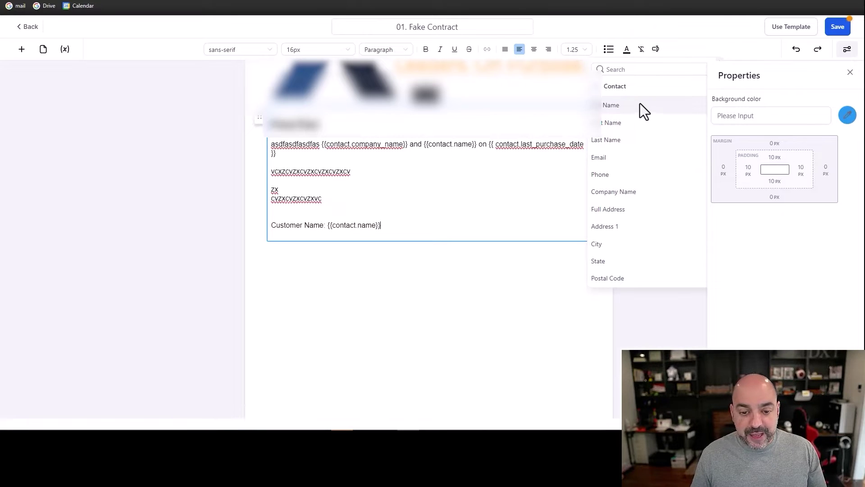
Add a "Signature:" line under the customer name and place a fillable Signature field beside it.
key(Return)
text(Si)
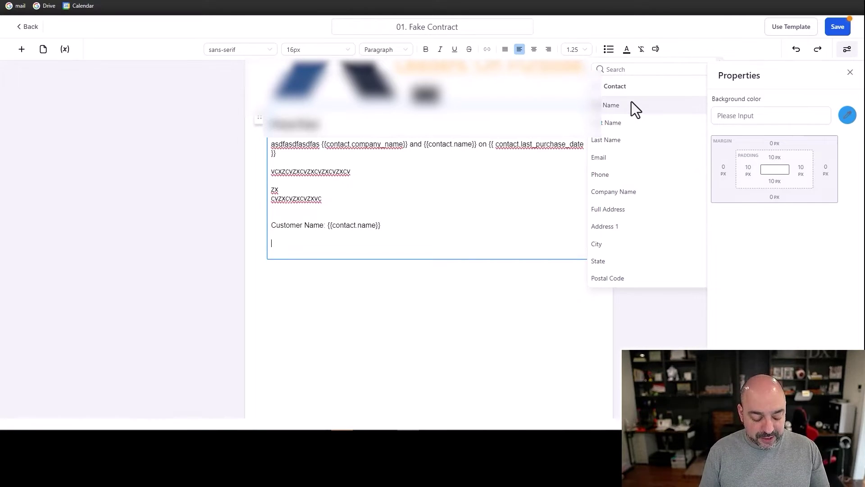
text(gnature:)
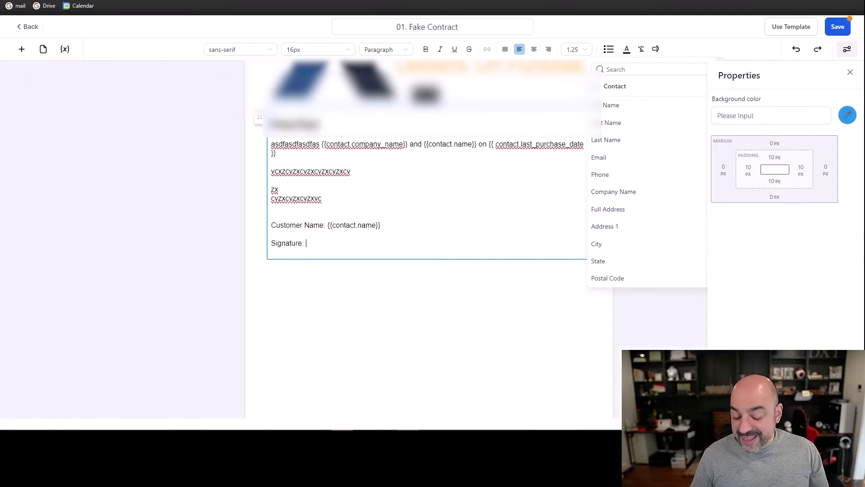
click(21, 51)
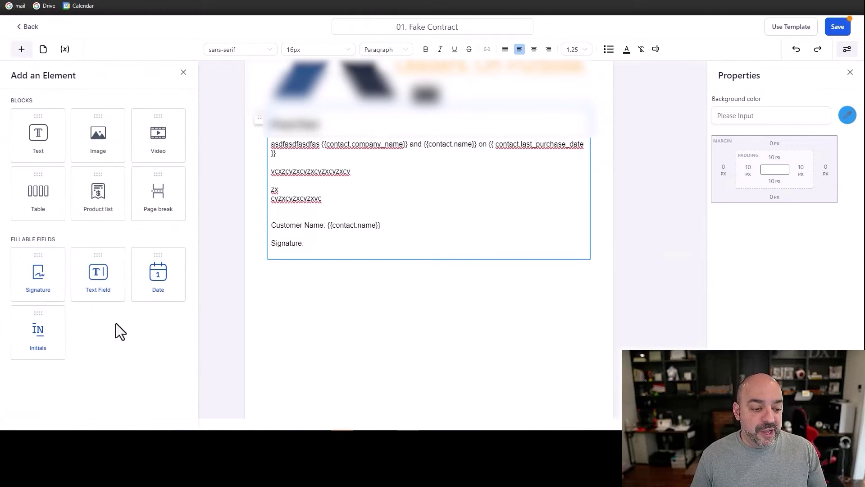
mouse_move(41, 276)
mouse_down()
mouse_move(376, 276)
mouse_move(377, 245)
mouse_move(382, 255)
mouse_up()
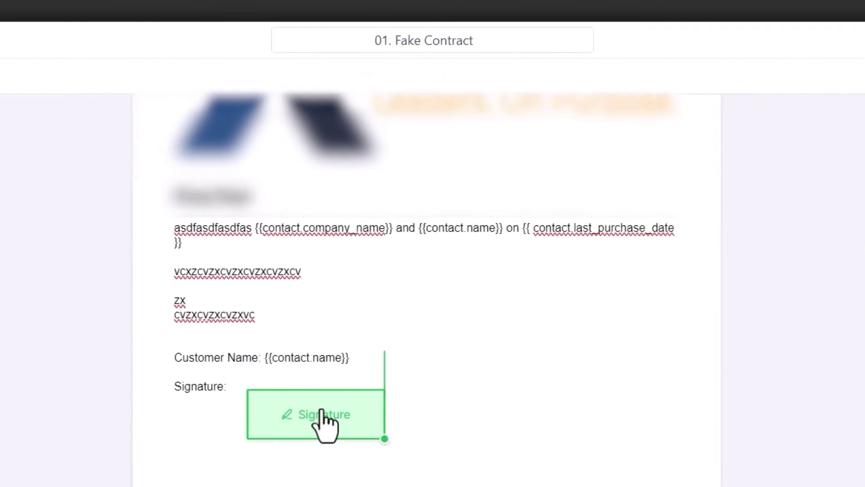
Fit the Signature field into a slim box beside "Signature:", and add a "Date:" line below it, separated by extra space.
mouse_move(322, 421)
mouse_down()
mouse_move(321, 407)
mouse_move(310, 415)
mouse_up()
drag(366, 425, 407, 396)
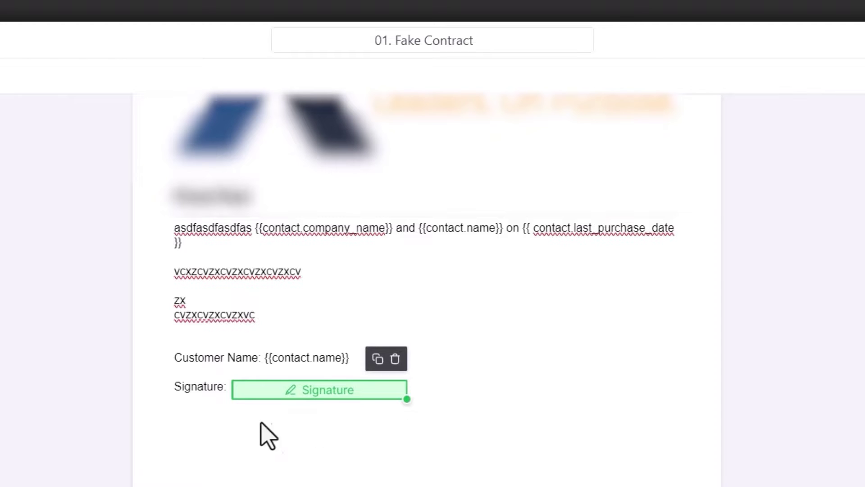
click(478, 384)
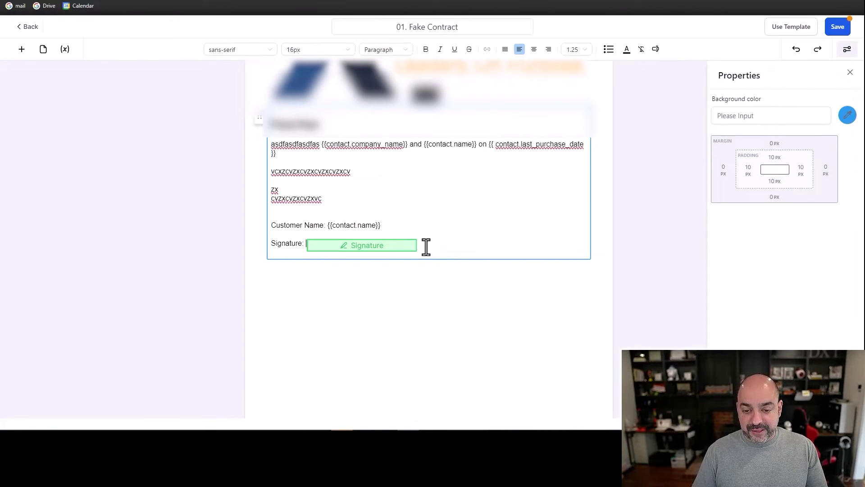
key(Return)
text(Date:)
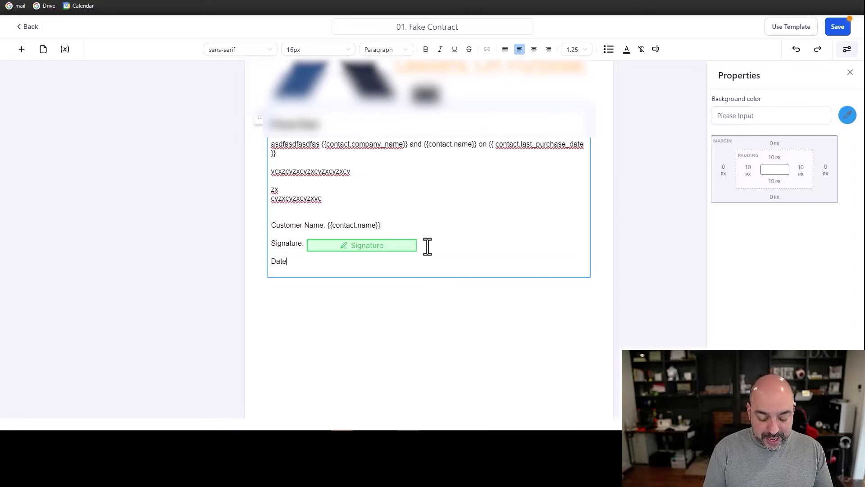
click(268, 260)
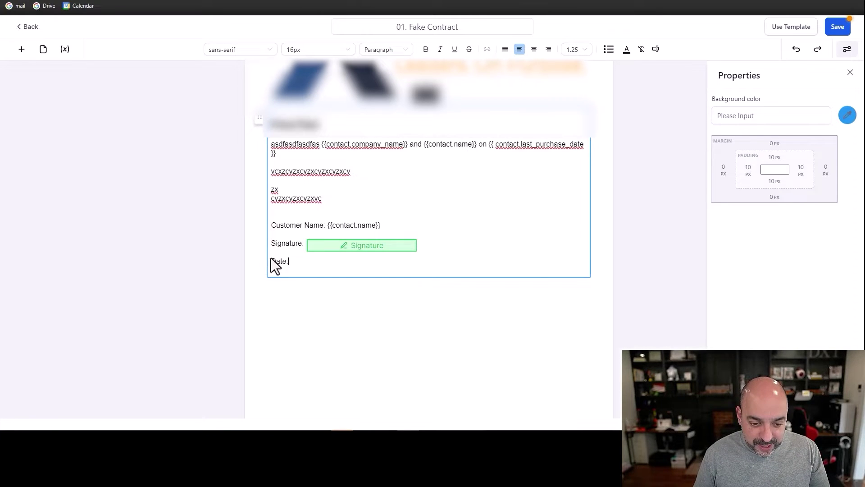
key(Return)
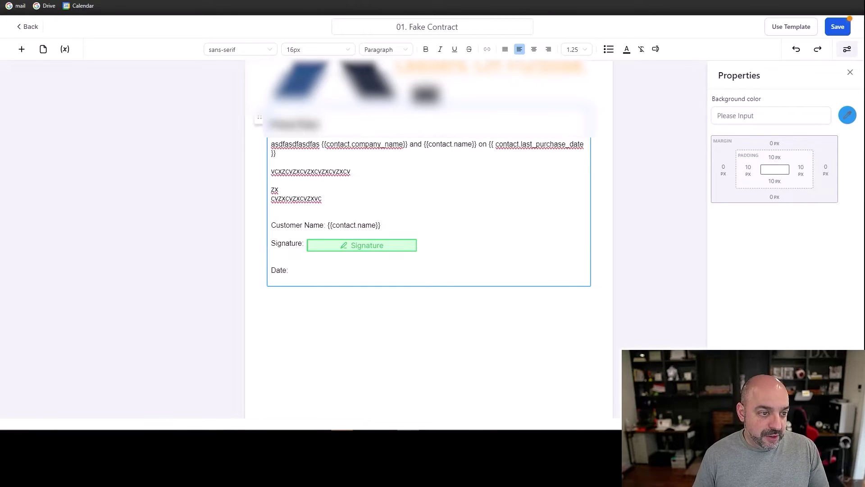
Place a fillable Date field beside the "Date:" label and widen it to end near the Signature field's far edge.
click(21, 49)
drag(162, 280, 331, 273)
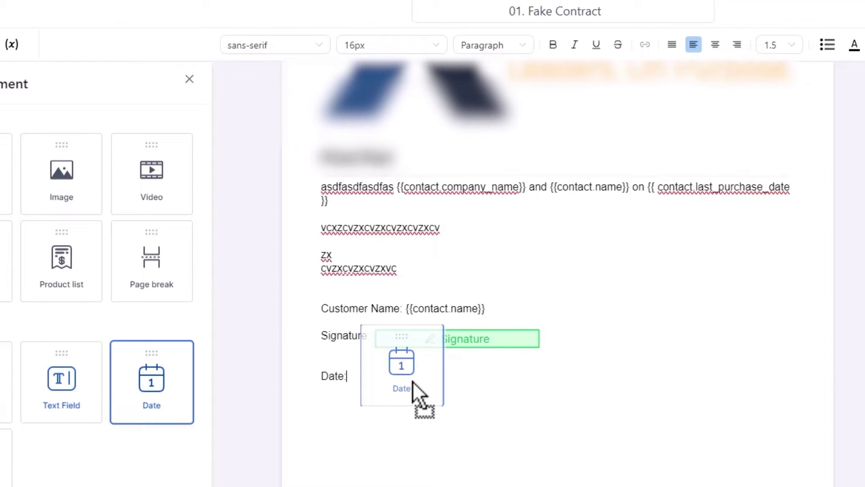
drag(413, 381, 405, 383)
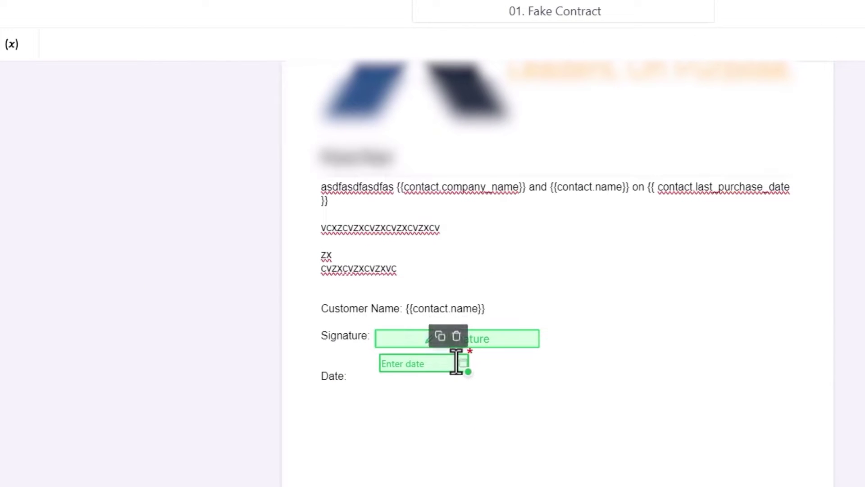
drag(444, 385, 537, 388)
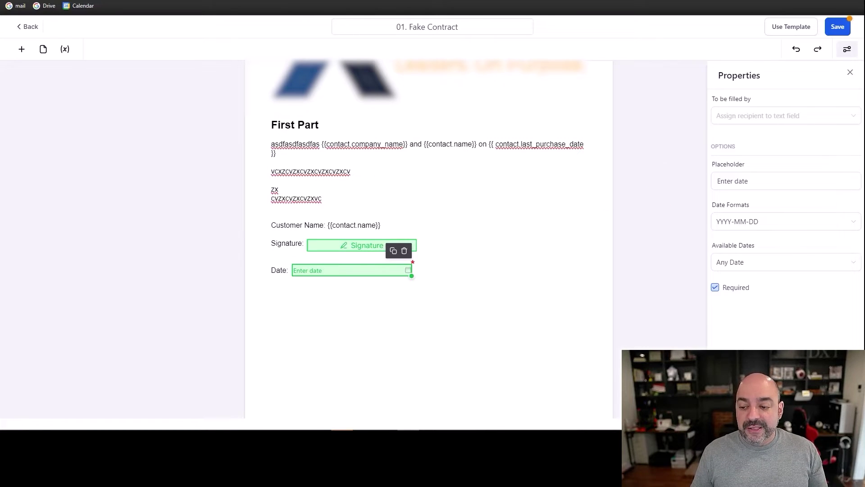
Set the Date field's format to MM-DD-YYYY and save the template.
click(797, 225)
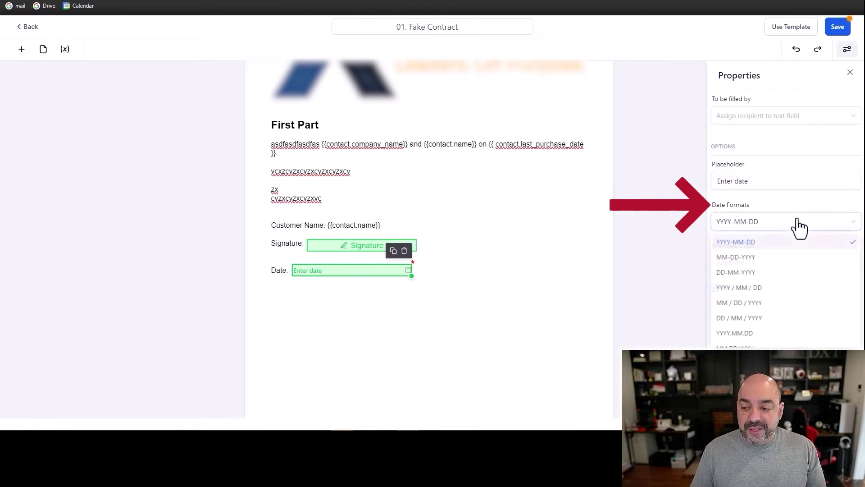
click(788, 257)
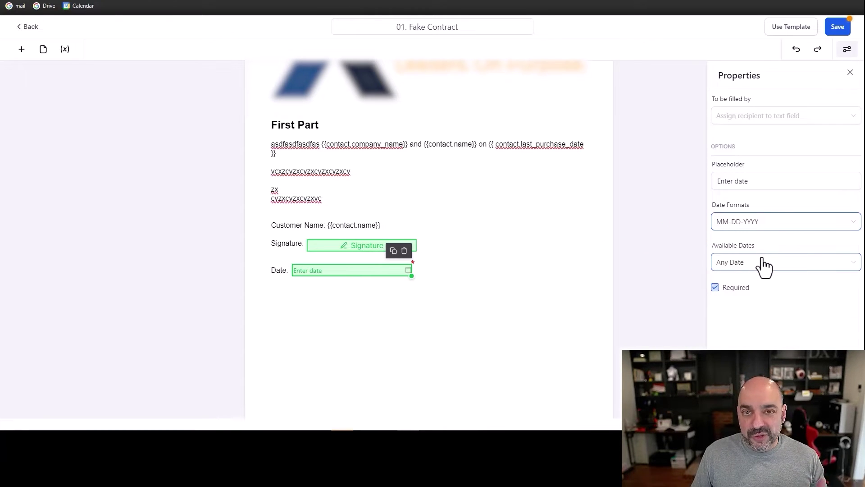
click(790, 120)
click(792, 97)
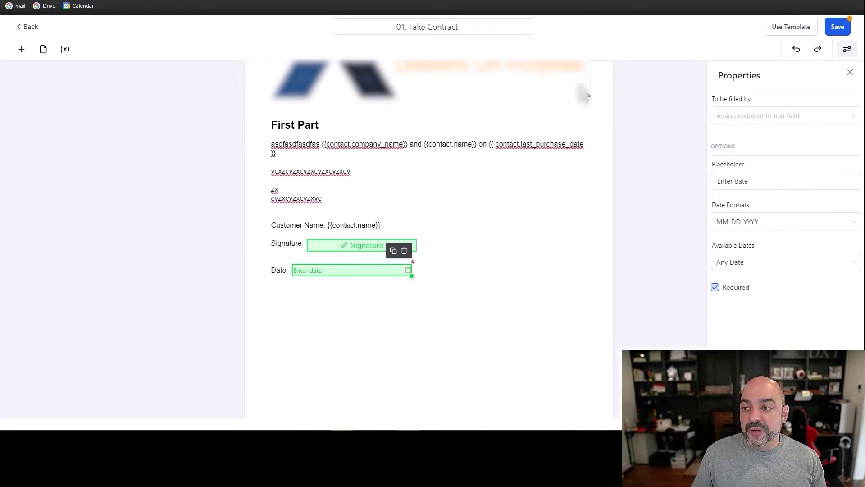
click(838, 27)
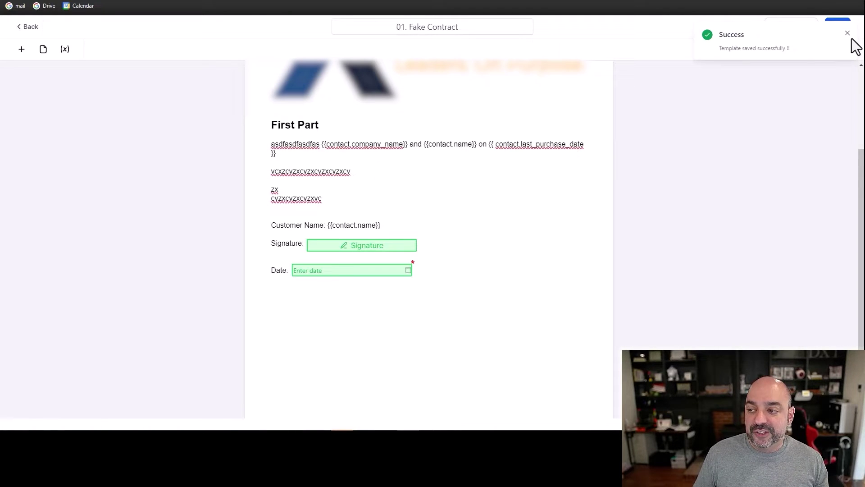
click(847, 34)
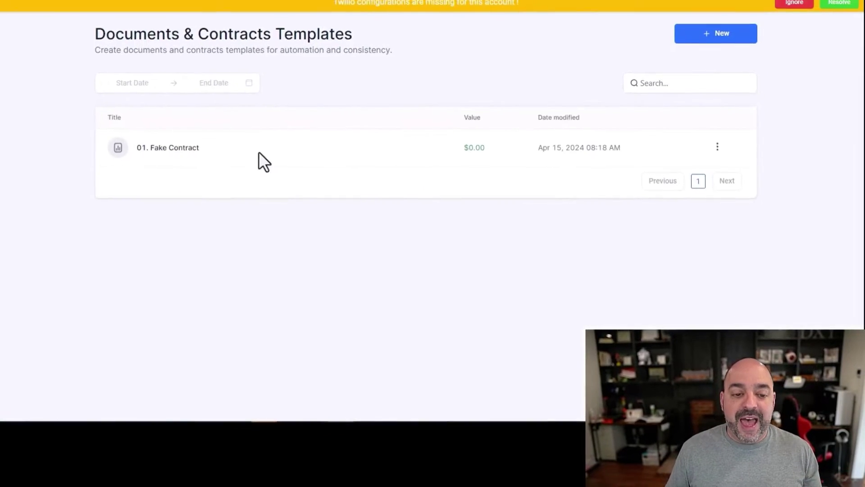
Create another contract template by uploading the sample contract PDF from the computer.
click(715, 36)
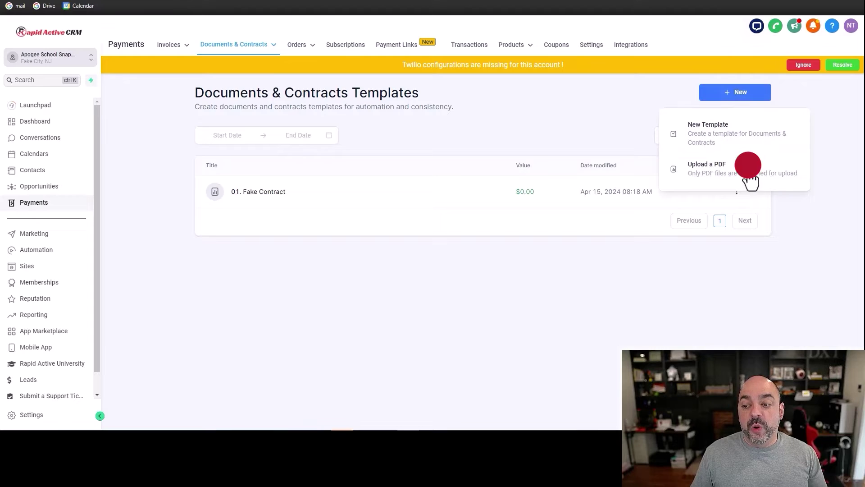
click(747, 171)
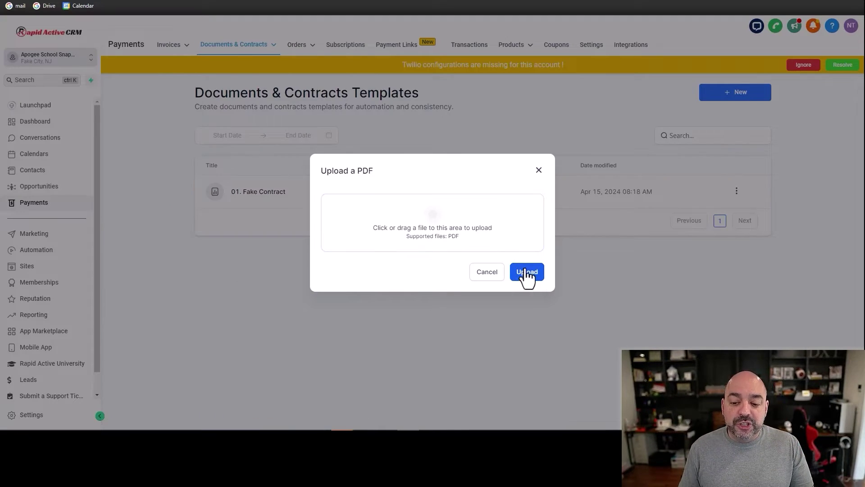
click(528, 273)
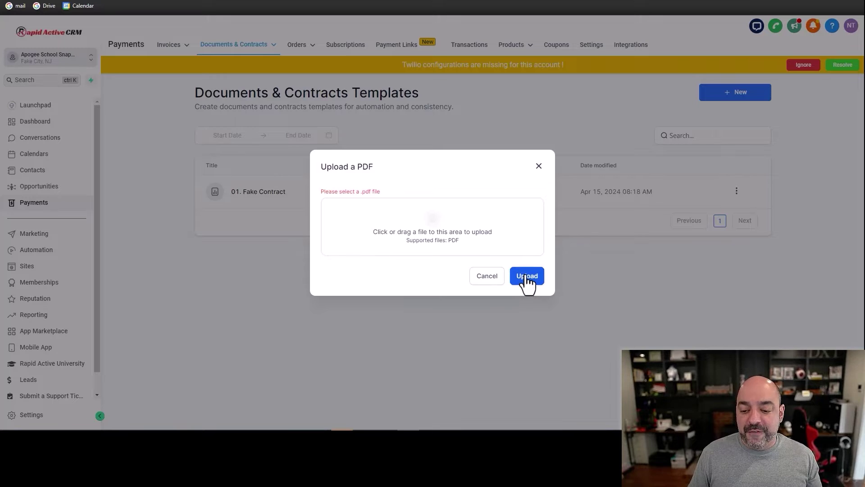
click(467, 232)
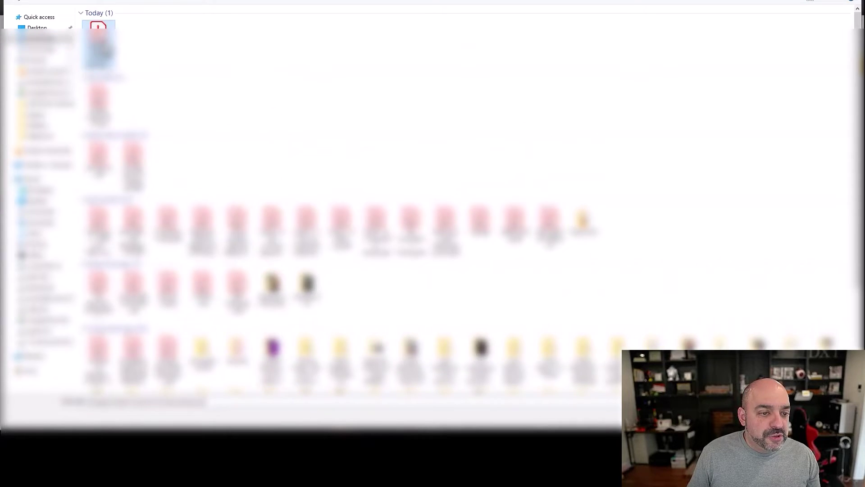
key(Return)
click(532, 294)
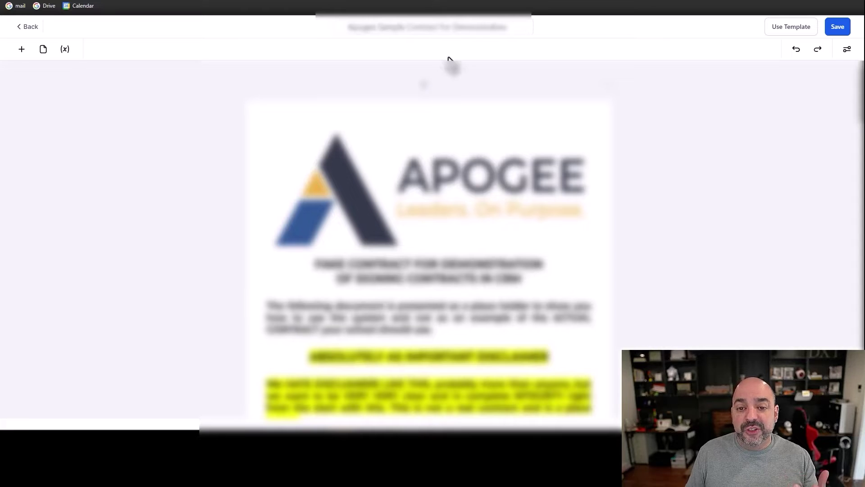
Try covering the highlighted school name placeholder above the enrollment heading with a fillable Text Field and a Text block.
scroll(460, 82, down, 10)
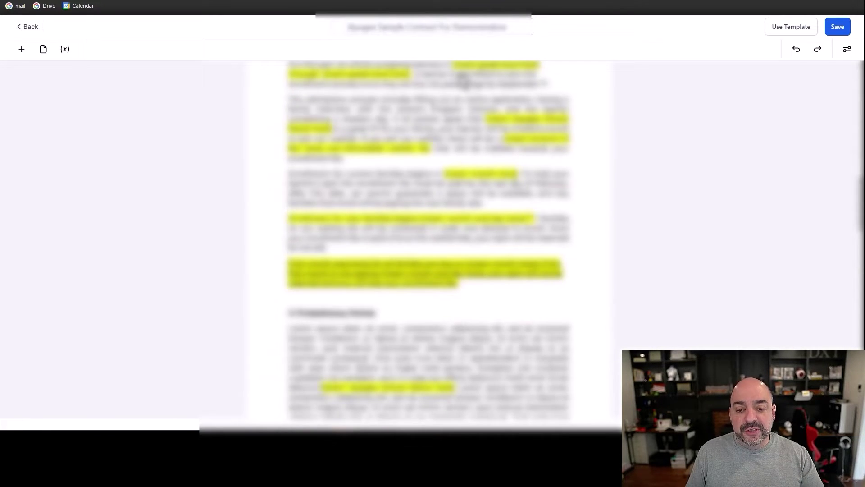
scroll(463, 81, down, 5)
scroll(473, 75, up, 10)
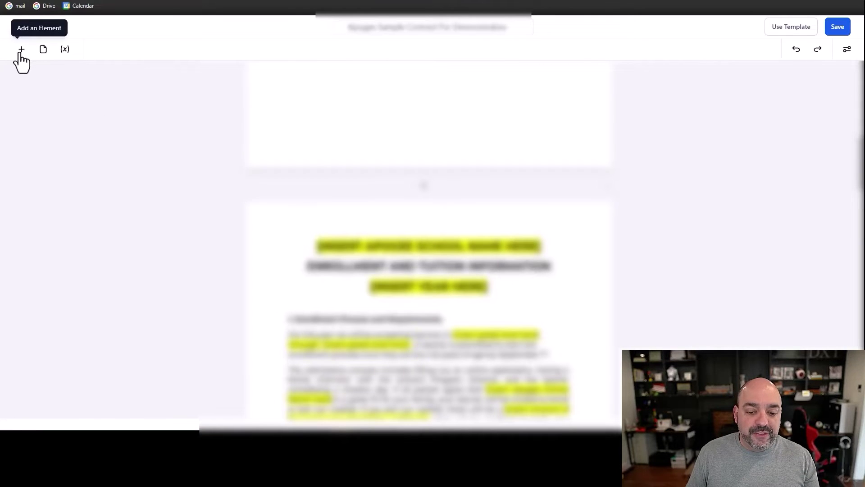
click(21, 49)
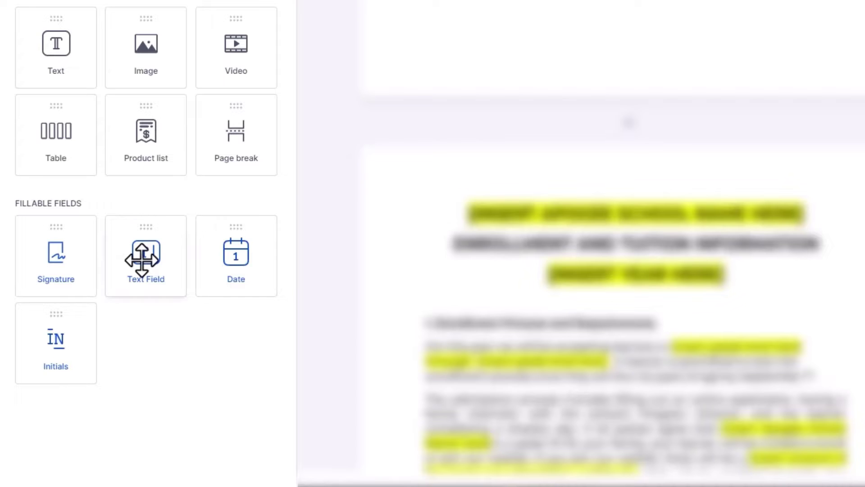
drag(142, 260, 507, 208)
drag(573, 212, 801, 208)
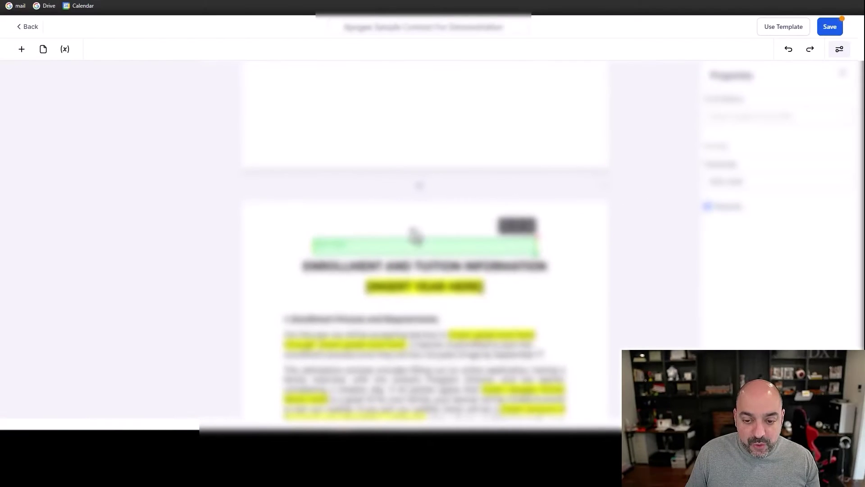
click(22, 50)
drag(37, 131, 355, 251)
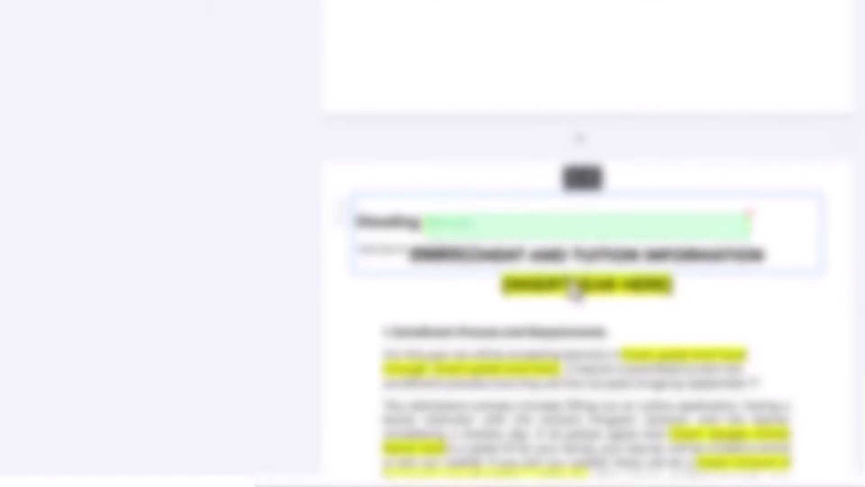
Place a fillable Text Field on the "Print Student Name(s)" line of the signing page and stretch it along the line.
scroll(447, 252, down, 10)
scroll(620, 223, up, 5)
scroll(622, 218, down, 15)
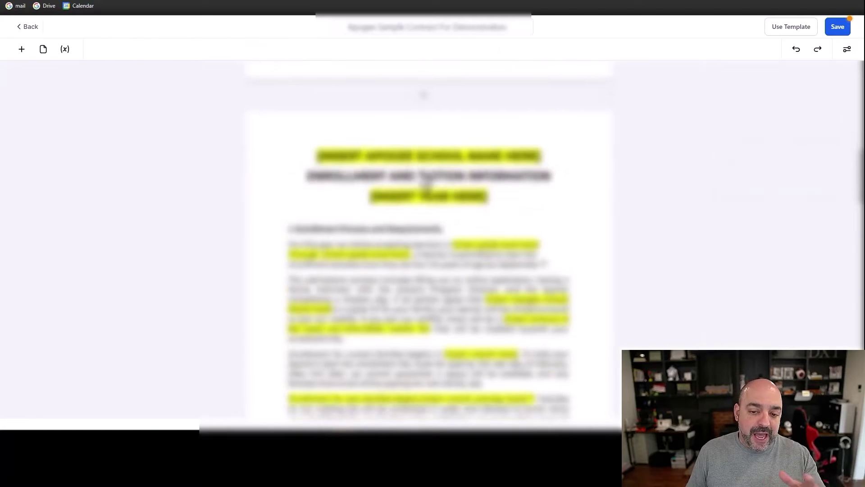
scroll(635, 205, up, 10)
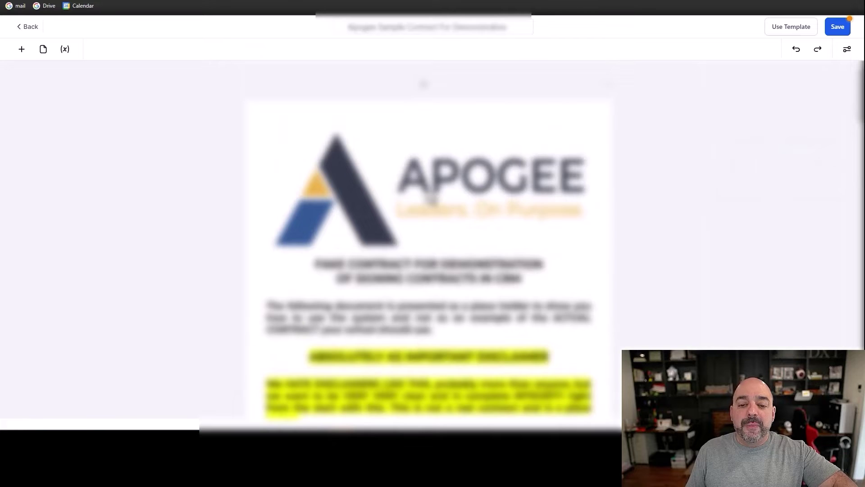
scroll(433, 198, down, 20)
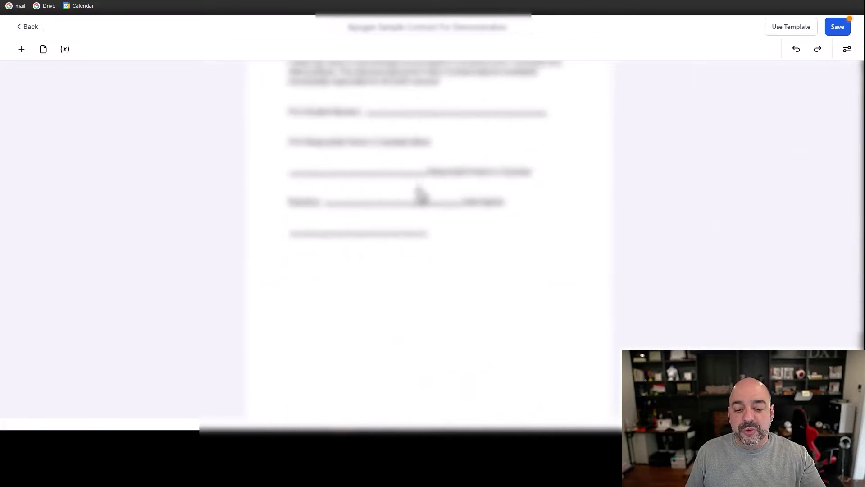
scroll(416, 193, down, 2)
scroll(361, 198, up, 2)
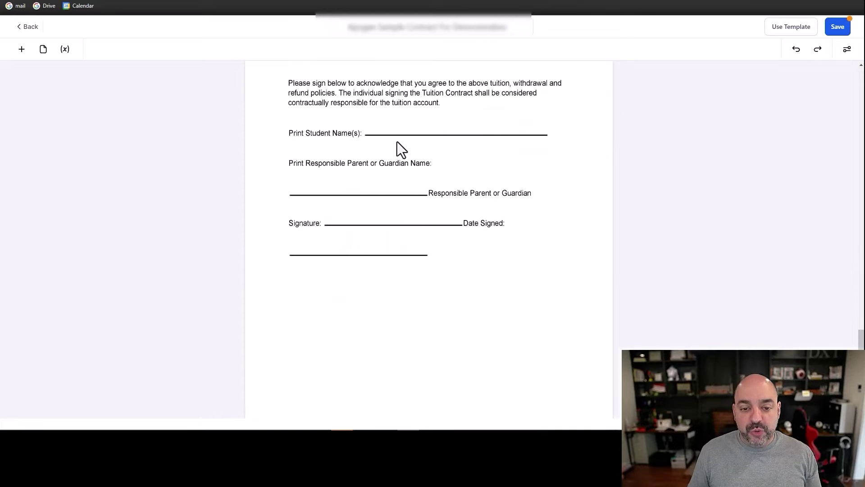
click(22, 49)
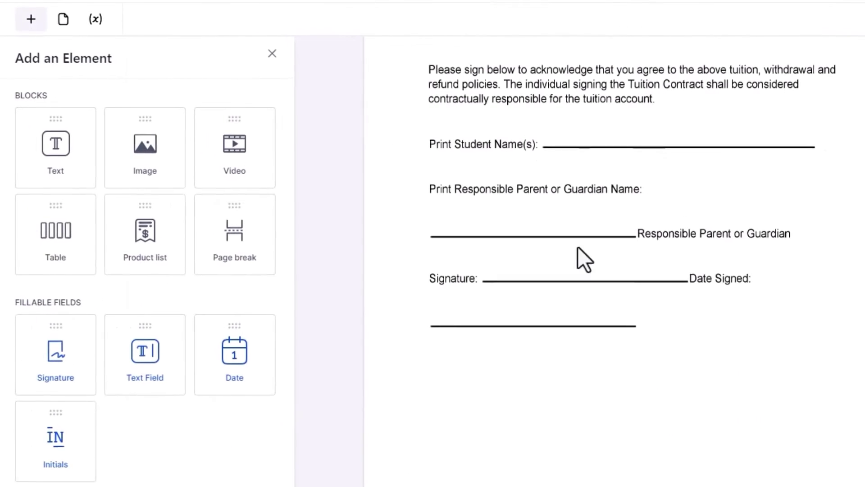
drag(147, 357, 589, 143)
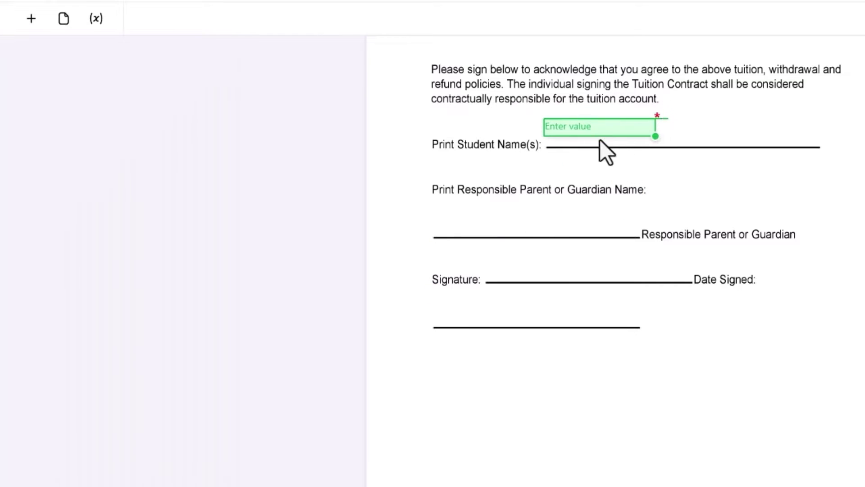
drag(661, 145, 814, 145)
Add fillable Text Fields on the parent or guardian name line and the Signature line, each sized to its line.
click(31, 18)
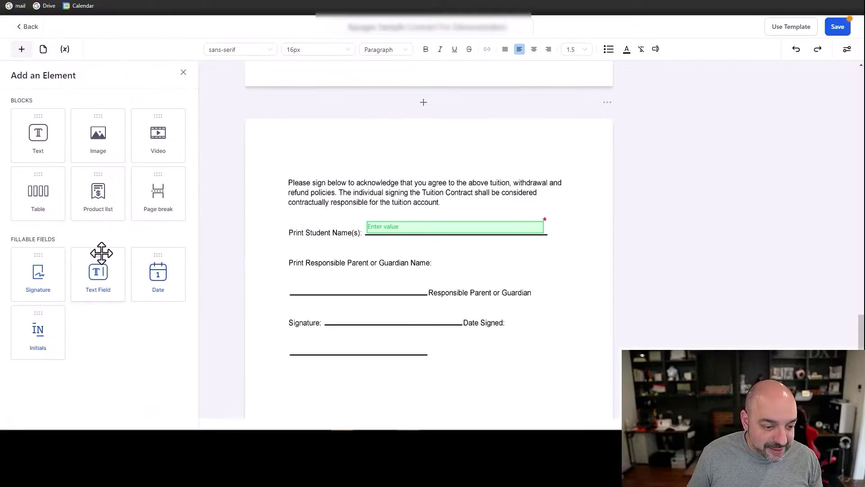
drag(150, 322, 508, 370)
drag(339, 283, 424, 292)
click(16, 52)
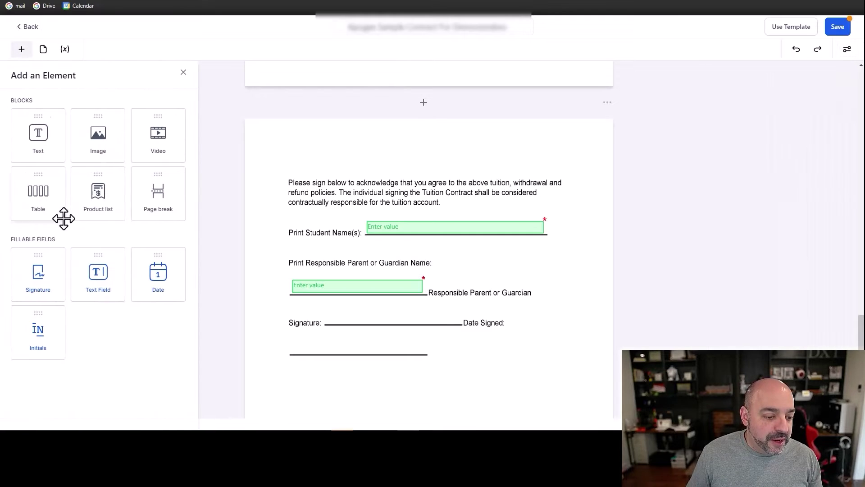
mouse_move(108, 274)
mouse_down()
mouse_move(378, 333)
mouse_move(367, 310)
mouse_move(459, 333)
mouse_up()
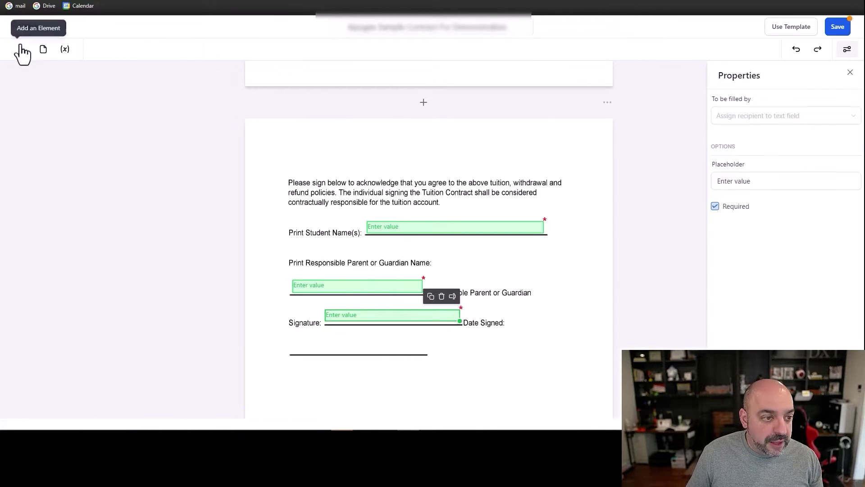
Place a small Initials field at the end of the acknowledgement paragraph, right after "tuition account".
click(22, 49)
drag(38, 336, 460, 211)
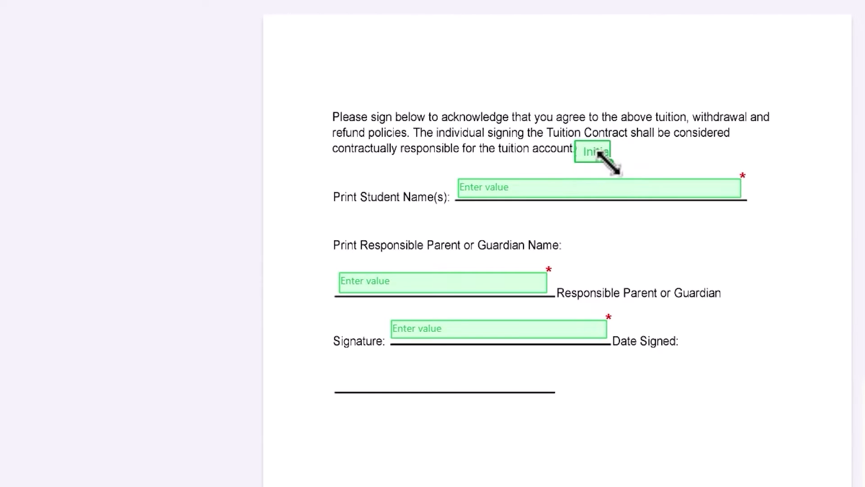
drag(606, 159, 600, 157)
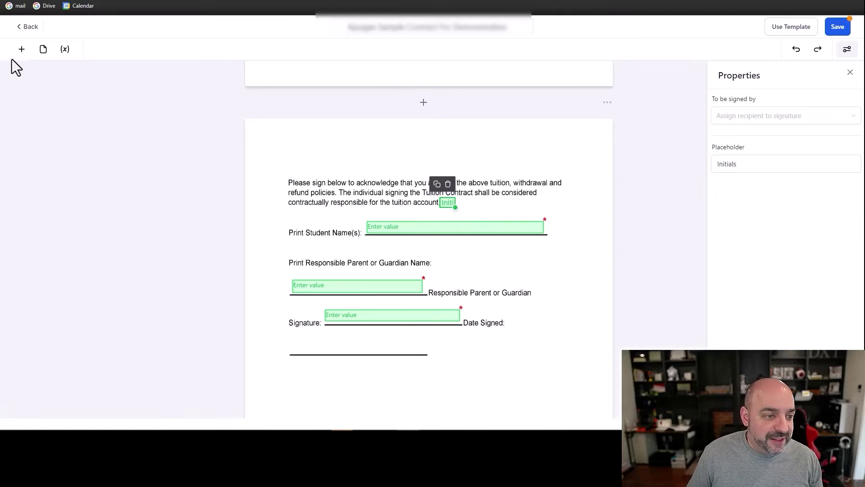
Place a fillable Date field on the blank line beneath the Signature line and stretch it along the line.
click(21, 49)
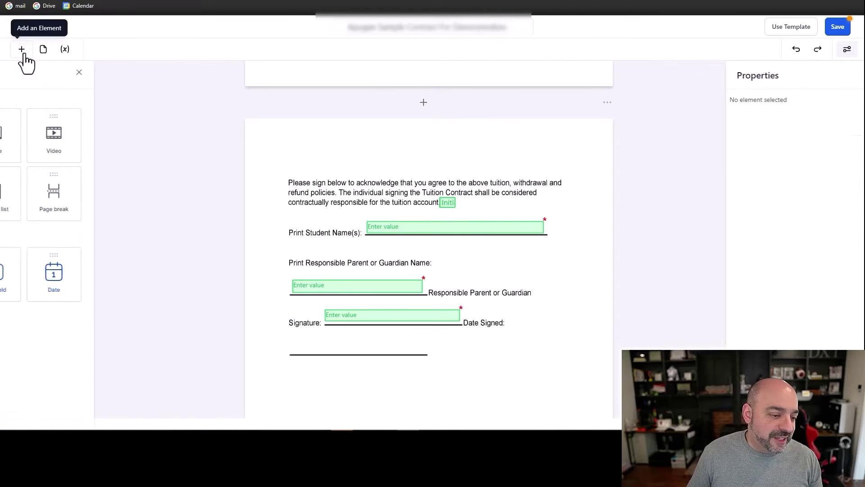
drag(156, 276, 359, 355)
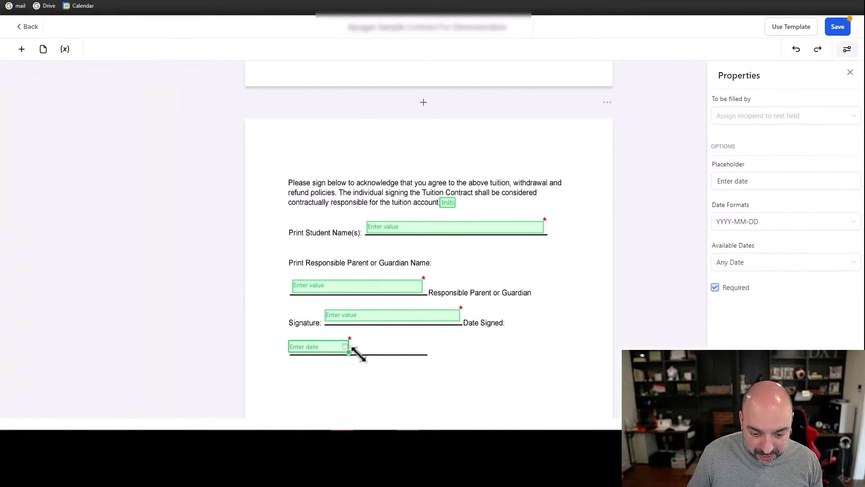
drag(418, 358, 424, 358)
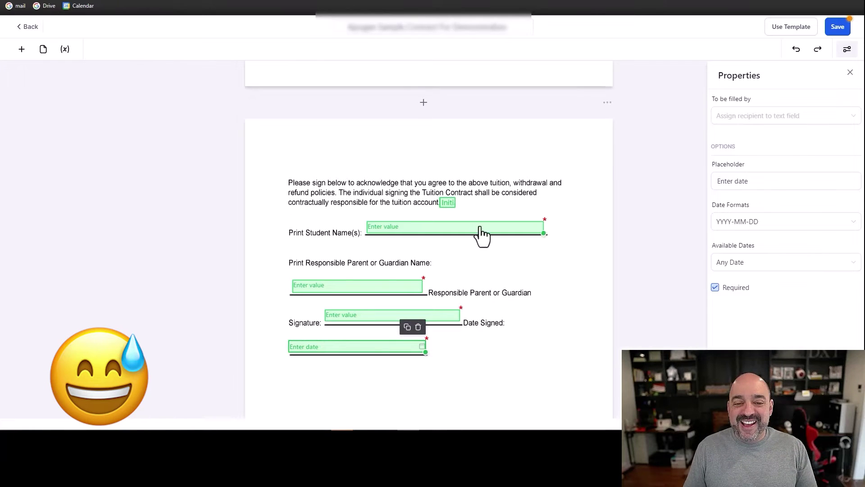
Add the prefix "02." to the title of the sample contract template.
scroll(479, 236, up, 1)
click(353, 27)
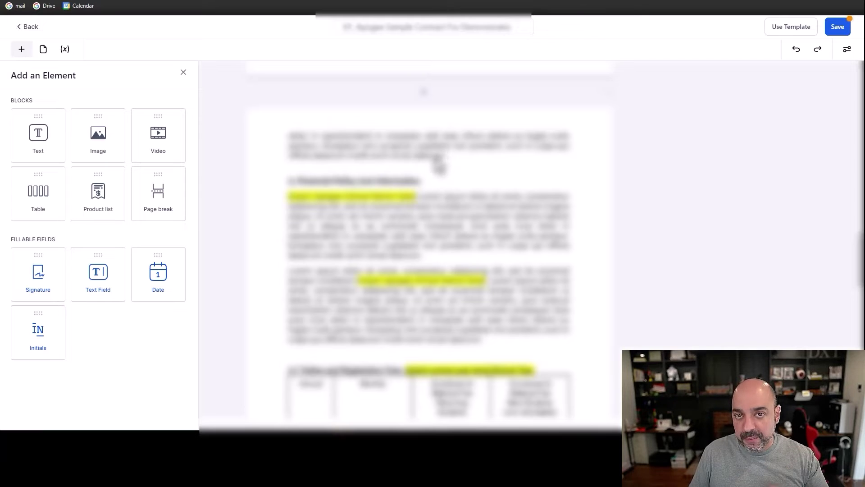
scroll(455, 184, down, 10)
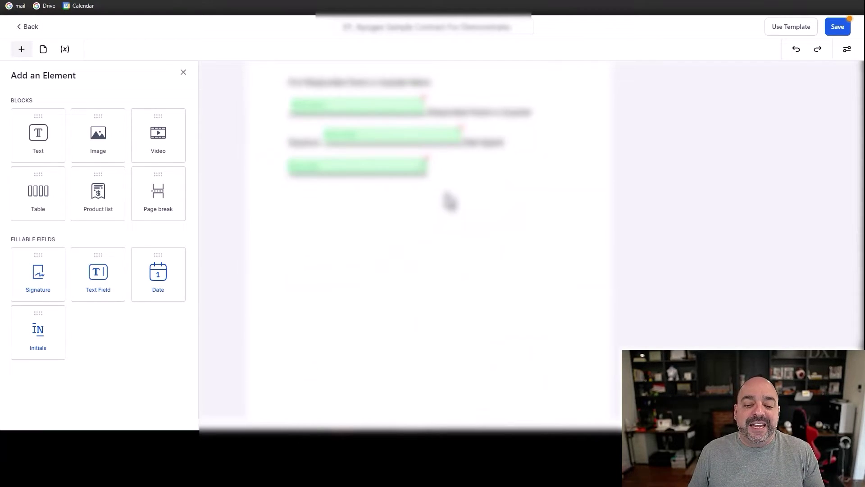
scroll(440, 200, up, 3)
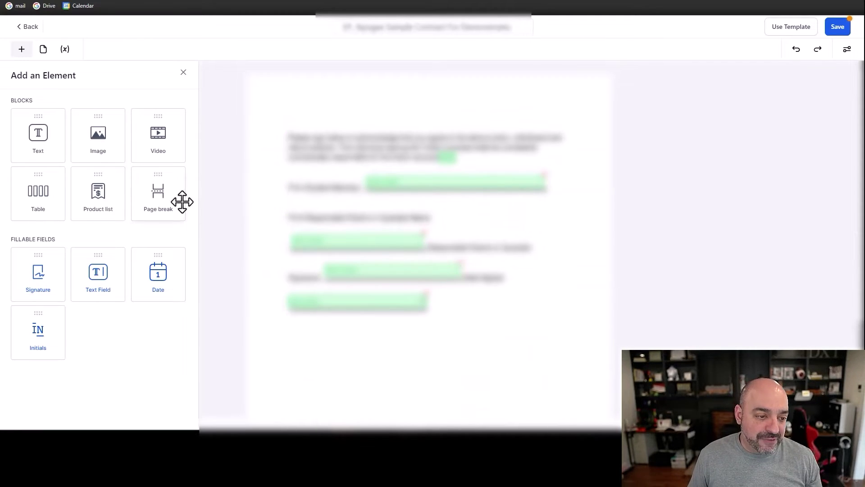
scroll(492, 174, up, 15)
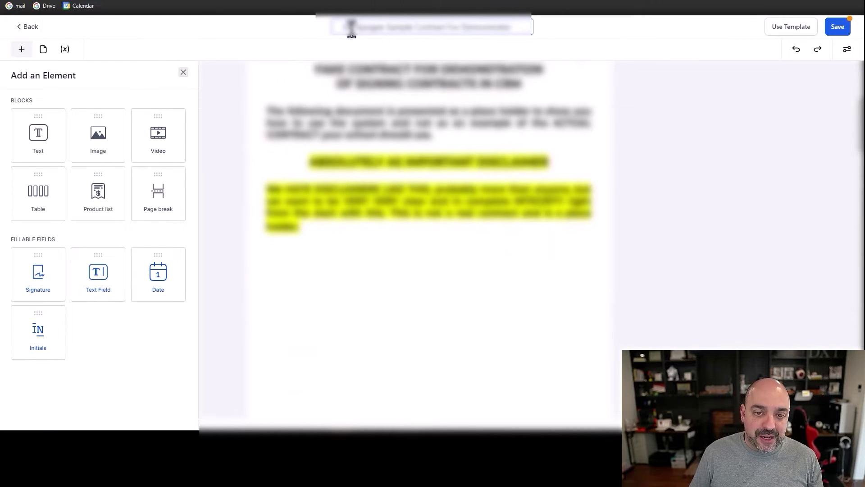
Save the contract template and return to the list of document and contract templates.
click(183, 72)
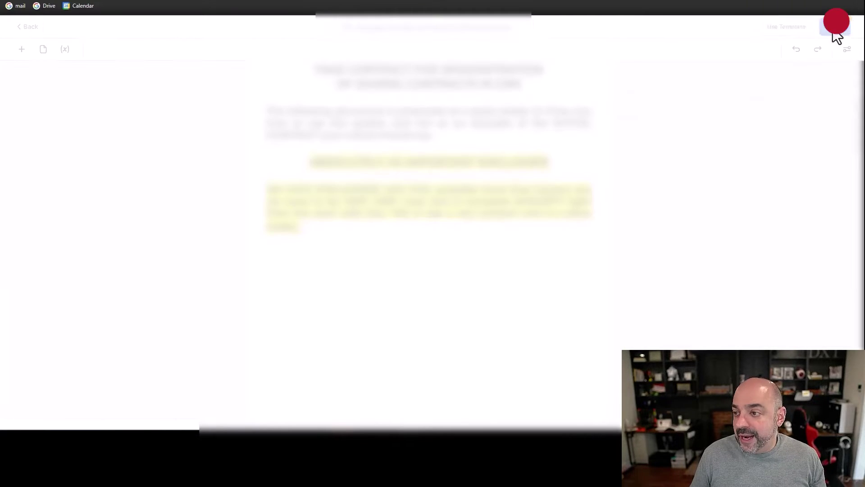
click(836, 28)
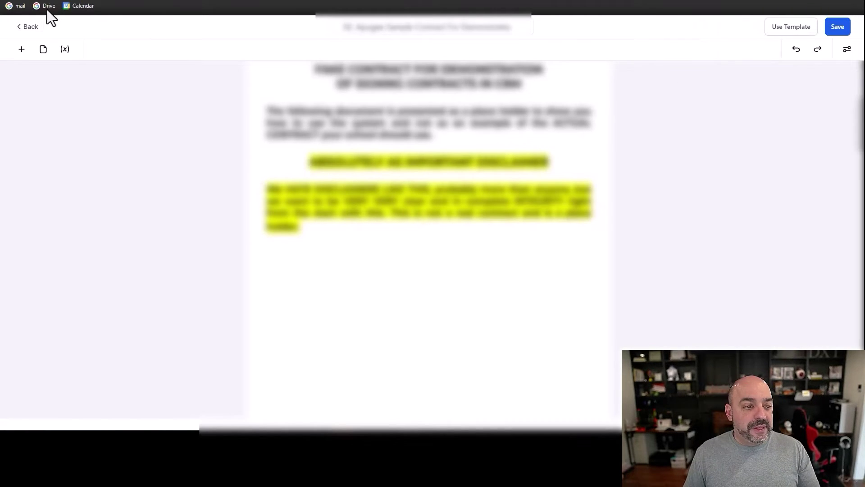
click(32, 27)
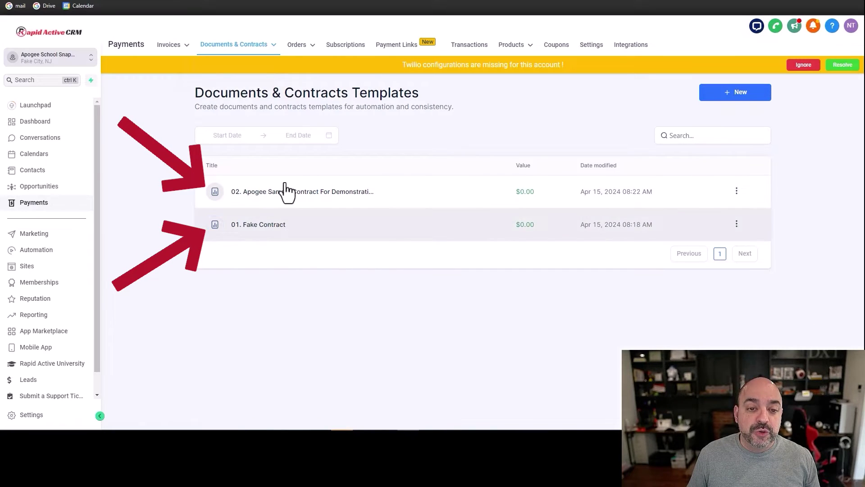
Open the Documents & Contracts settings and review the customer notification email templates for received and signed documents.
mouse_move(234, 45)
click(237, 60)
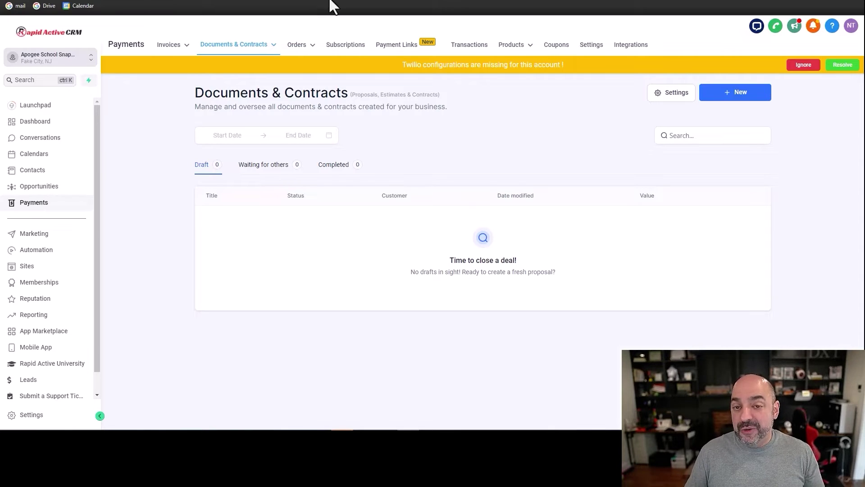
click(661, 95)
scroll(420, 254, down, 1)
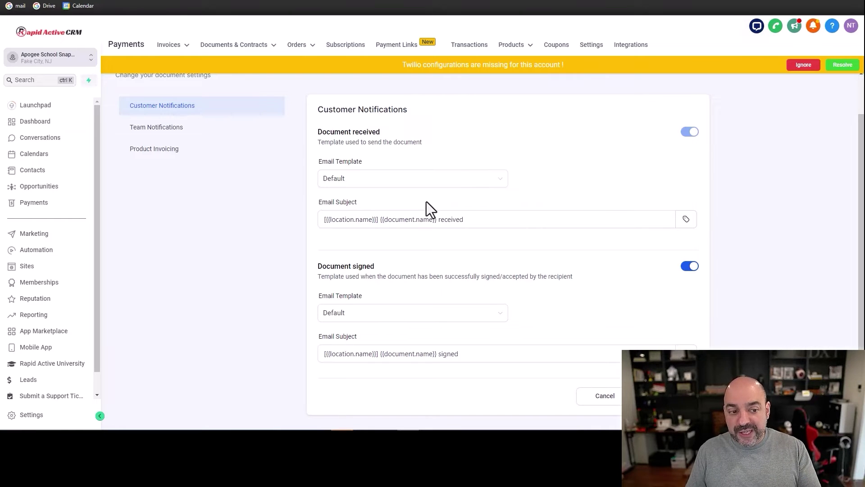
scroll(509, 184, up, 1)
scroll(500, 186, down, 1)
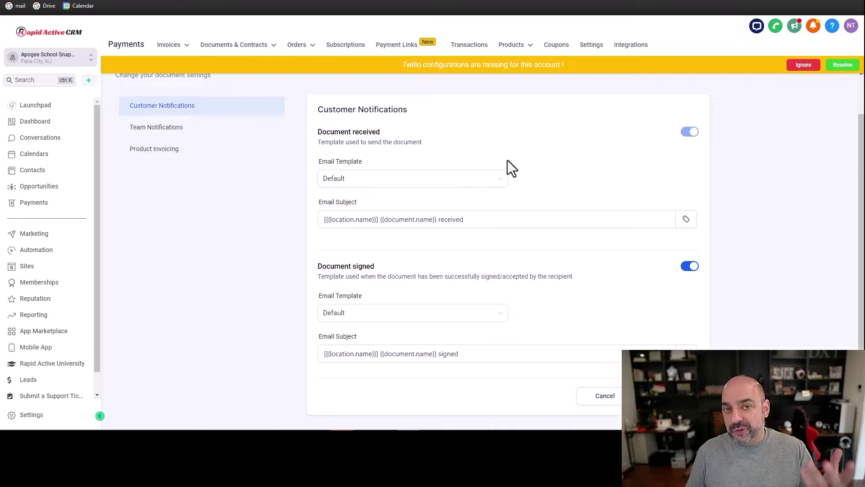
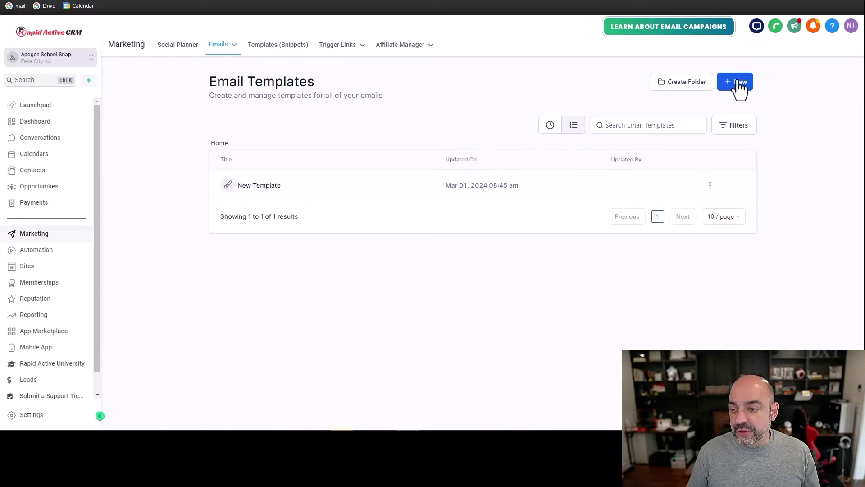
Create a blank email template with the Design Editor and add a Logo element above the browser-view link.
click(737, 84)
click(711, 132)
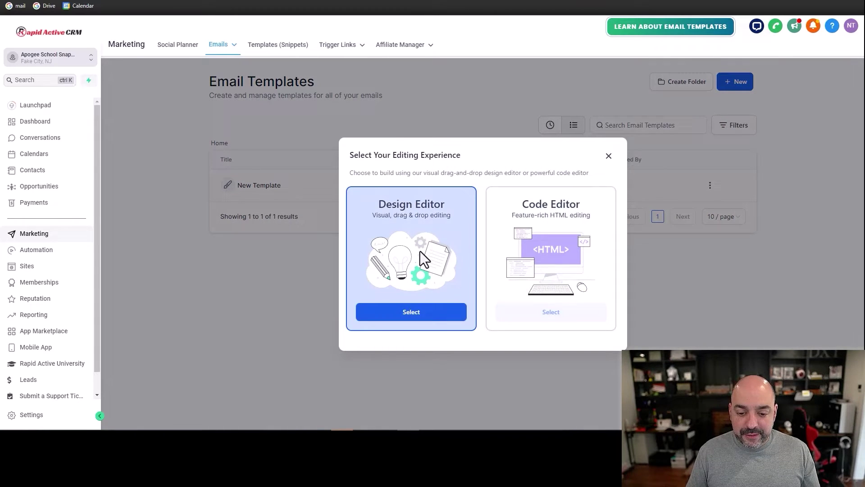
click(406, 313)
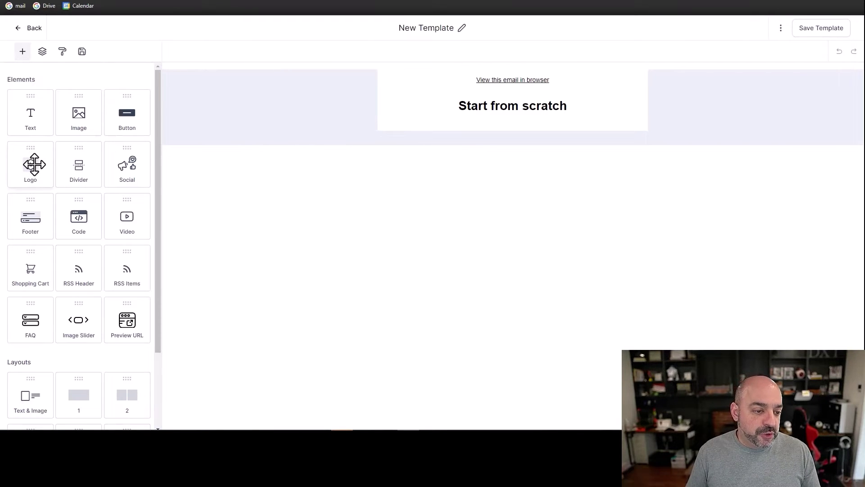
drag(34, 165, 489, 81)
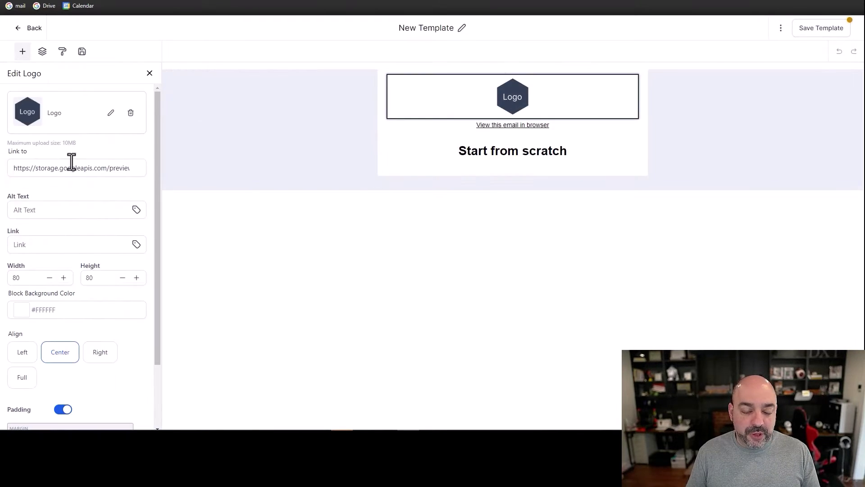
Replace the "Start from scratch" heading with "hey please sign the contact by clicking the link below:" followed by blank lines.
click(577, 150)
drag(577, 150, 423, 153)
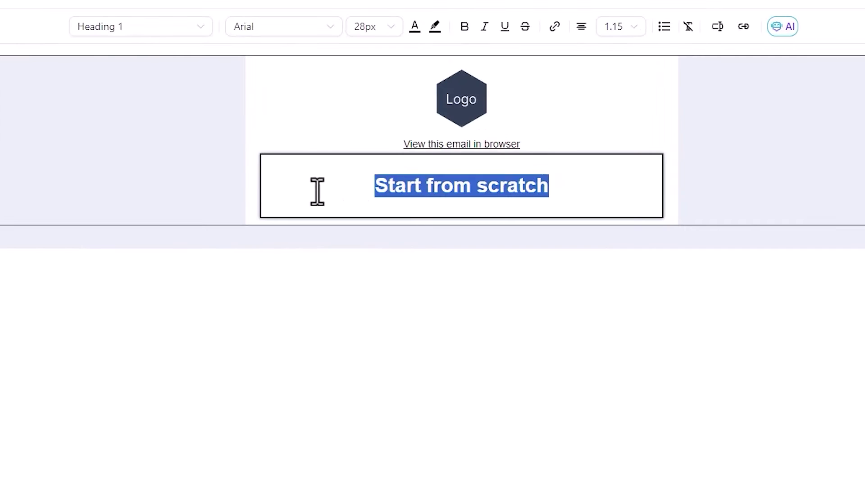
key(BackSpace)
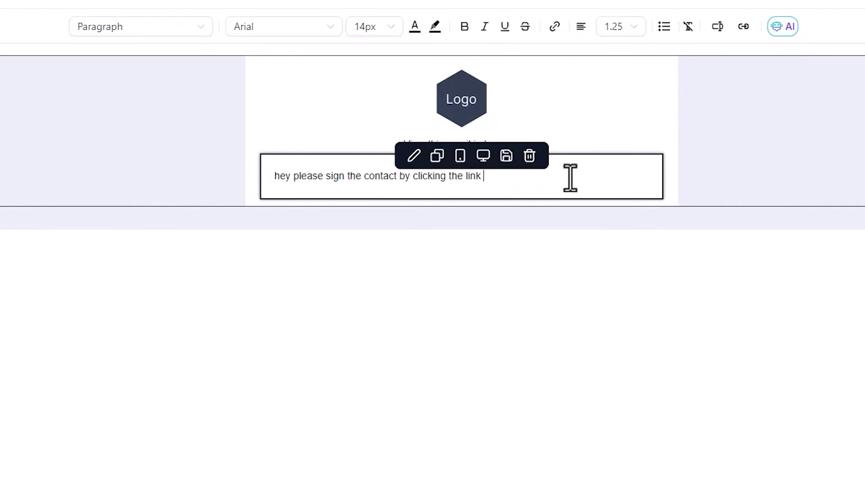
text(below:)
key(Return)
key(Return)
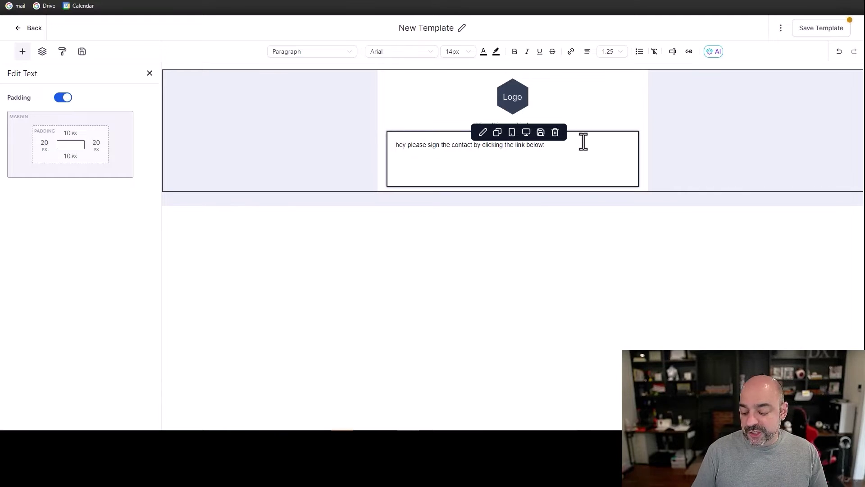
Insert the Proposals URL value {{document.url}} below the sentence, followed by a new line.
click(673, 53)
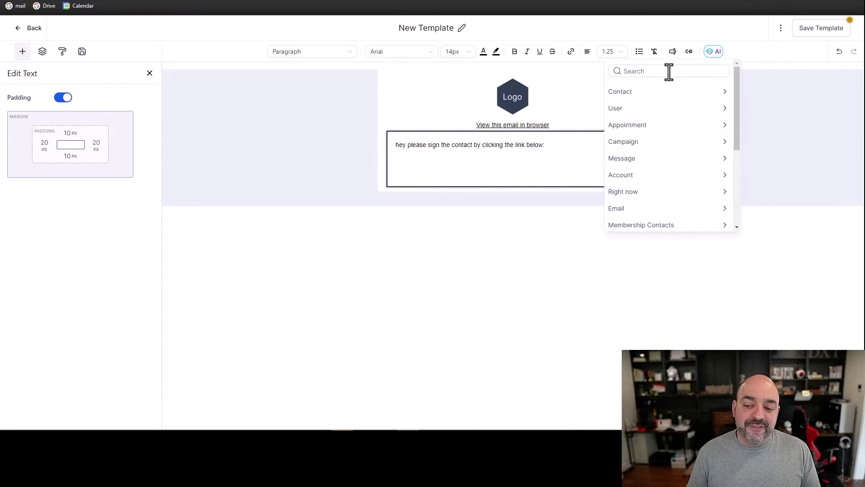
scroll(674, 127, down, 4)
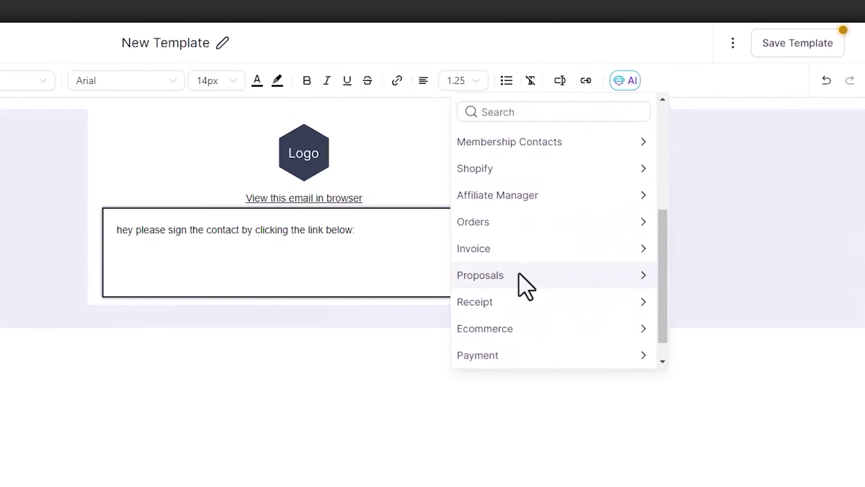
click(521, 277)
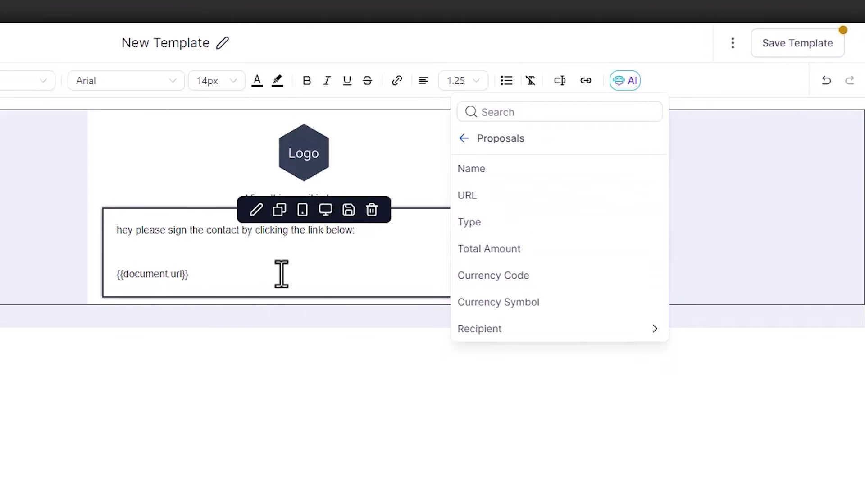
key(Return)
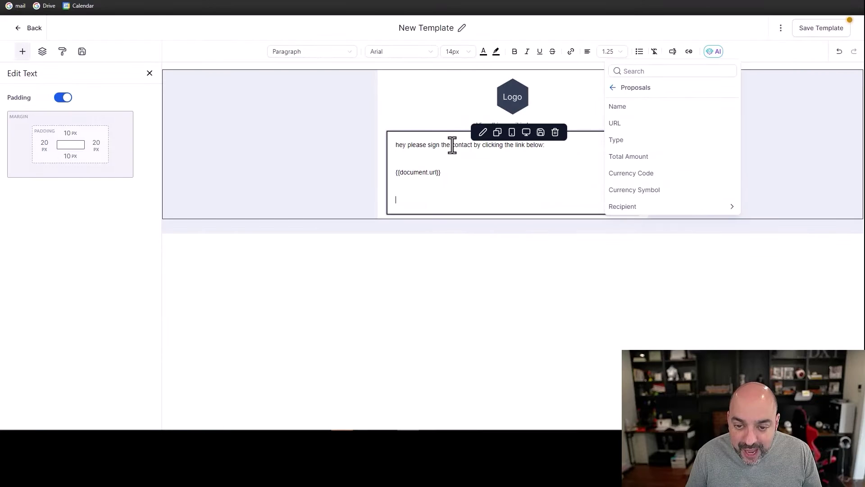
Replace the word "contact" in the sentence with the Proposals Name value {{document.name}}.
click(205, 230)
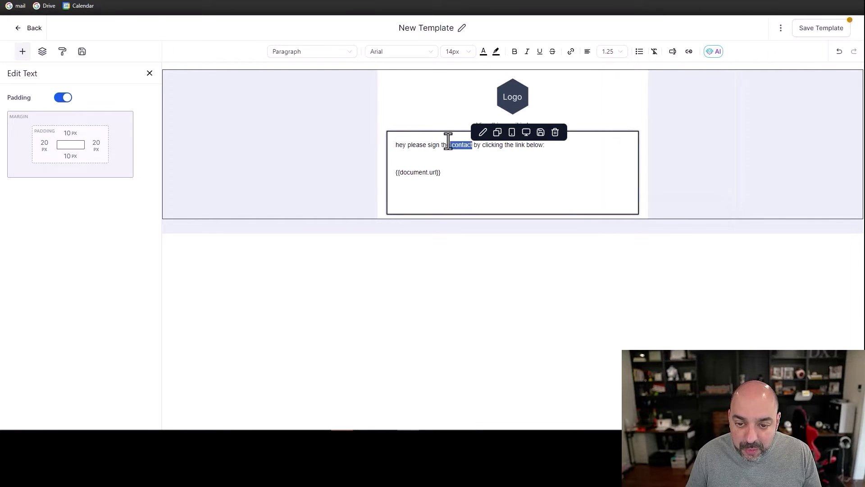
click(674, 52)
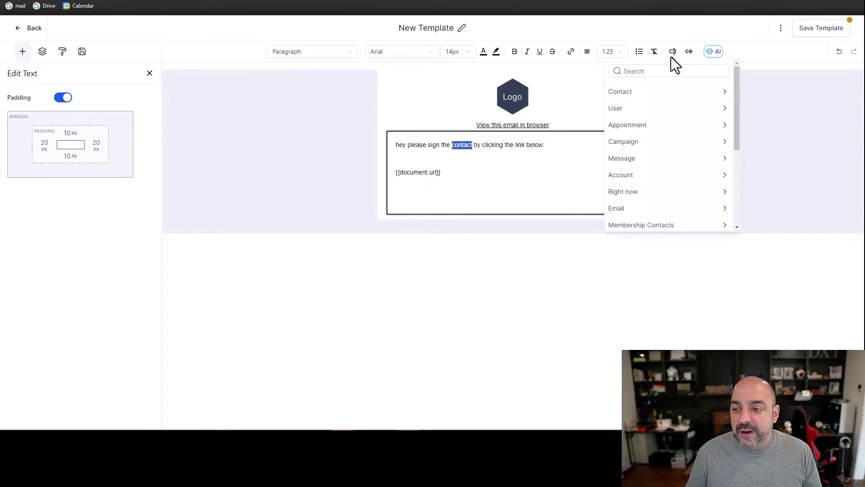
click(661, 90)
scroll(650, 168, down, 2)
scroll(655, 176, up, 2)
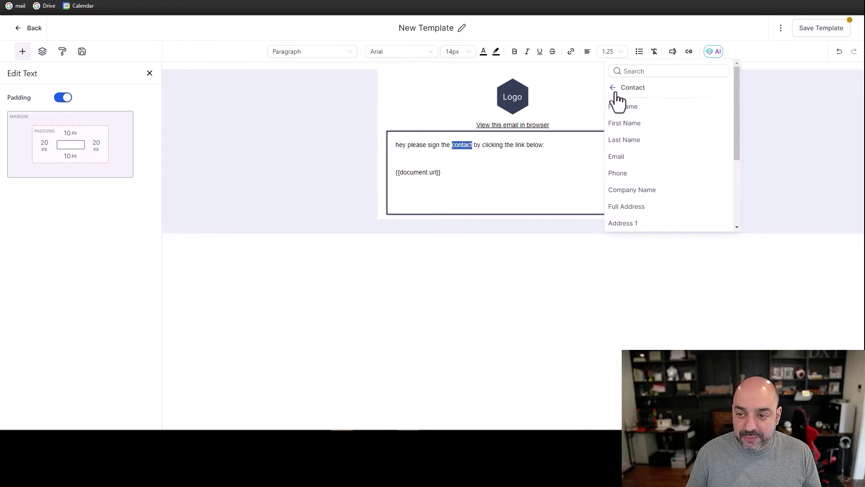
click(613, 88)
scroll(643, 135, down, 3)
scroll(631, 187, down, 3)
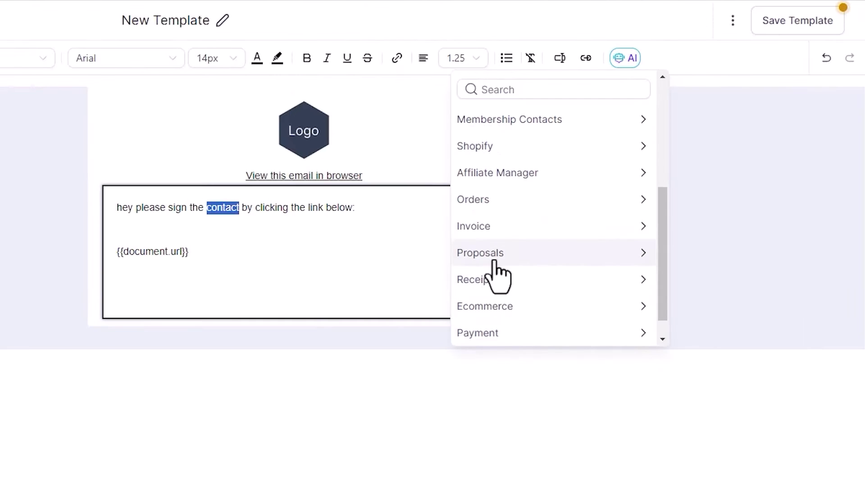
click(499, 262)
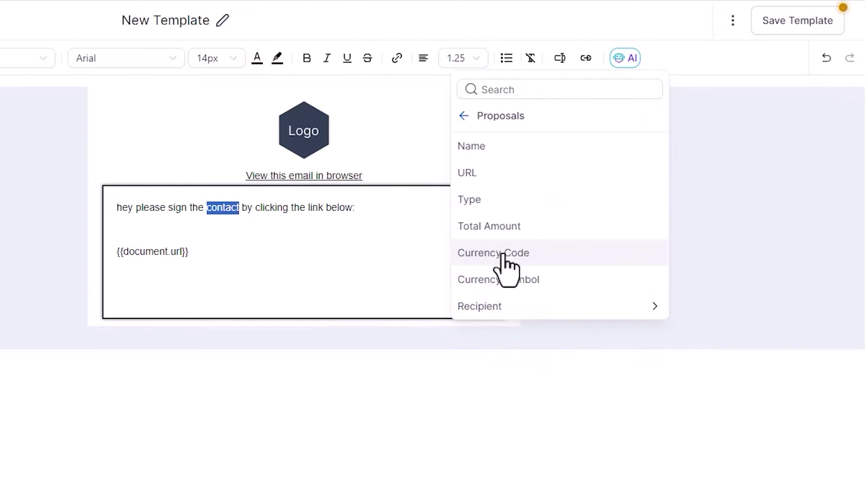
click(501, 155)
click(401, 261)
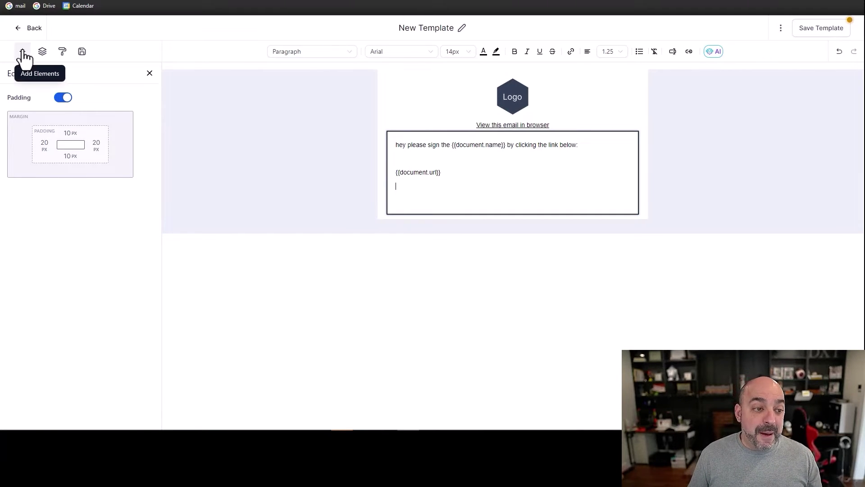
Add a Button element to the email below the text block.
click(22, 51)
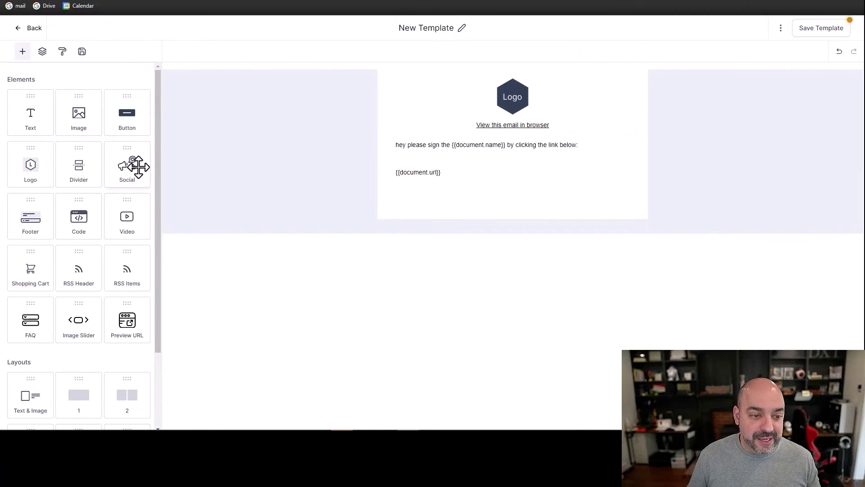
drag(124, 116, 513, 207)
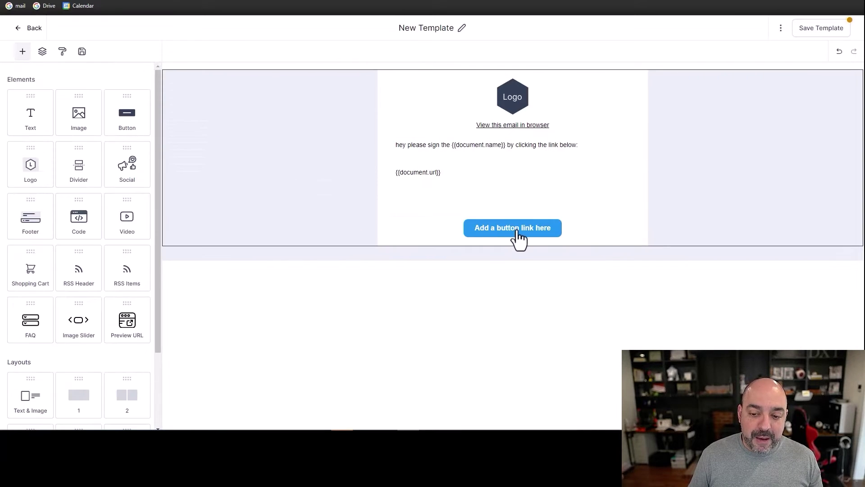
scroll(87, 276, down, 3)
Set the email button's link URL to the Proposals URL value {{document.url}}.
click(531, 227)
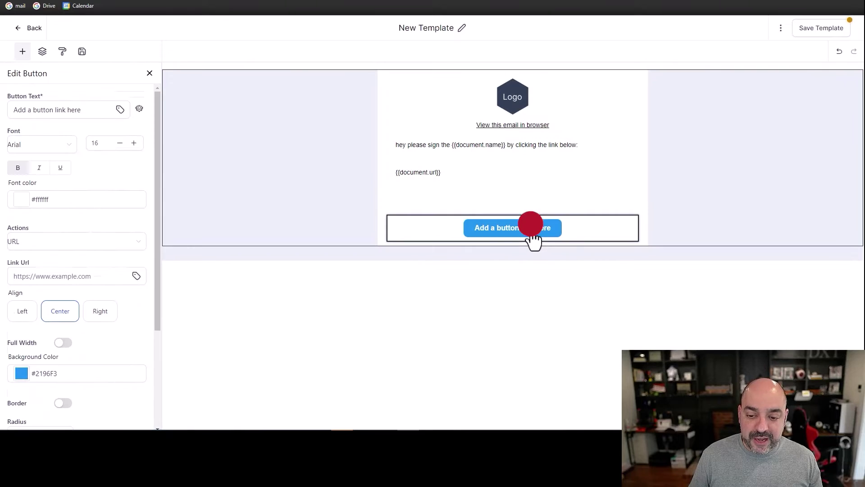
click(51, 273)
click(137, 275)
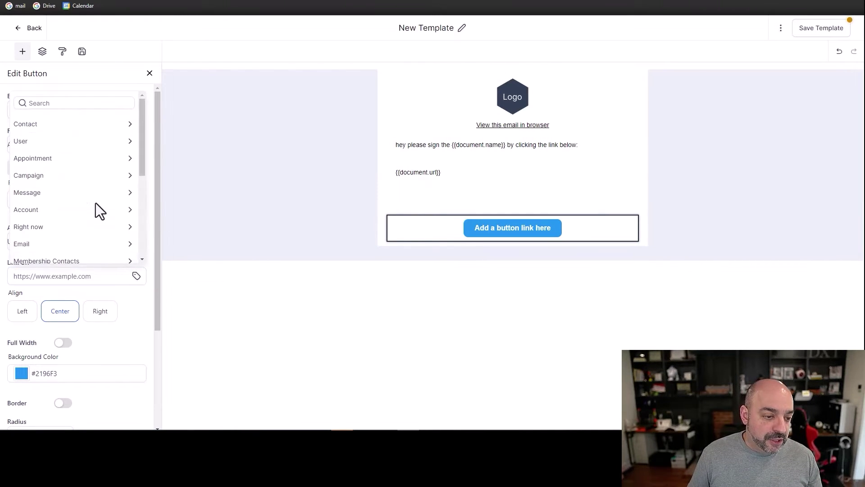
scroll(90, 194, down, 5)
scroll(87, 188, down, 1)
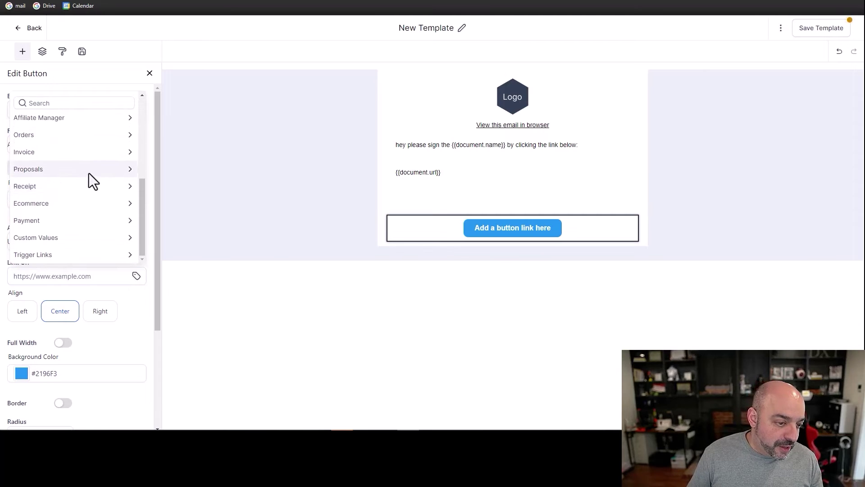
click(89, 173)
click(71, 171)
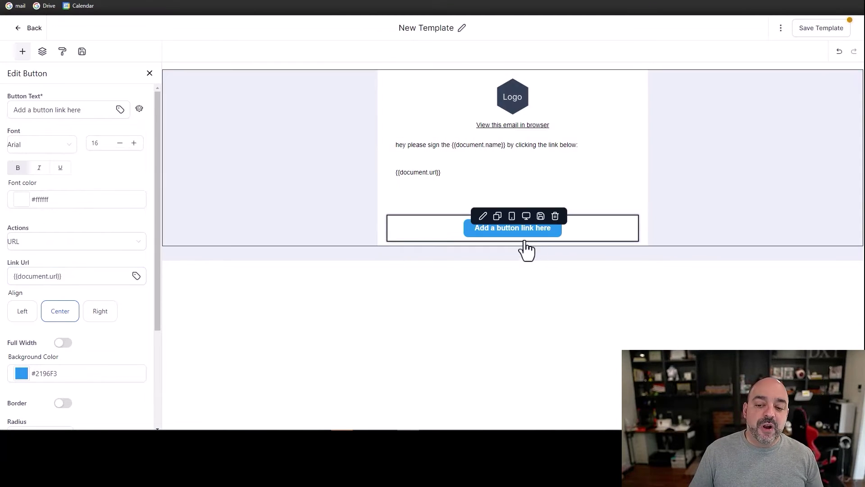
Change the button's text to "Click to sign contract".
drag(89, 113, 3, 117)
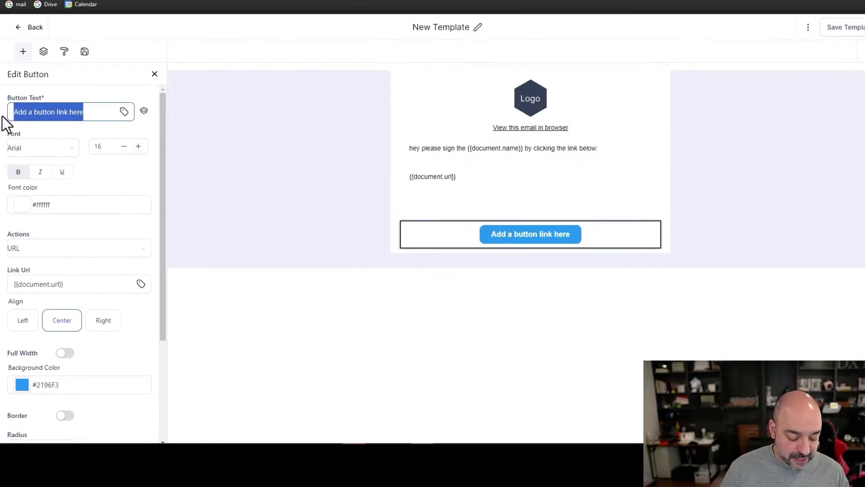
text(Click to s)
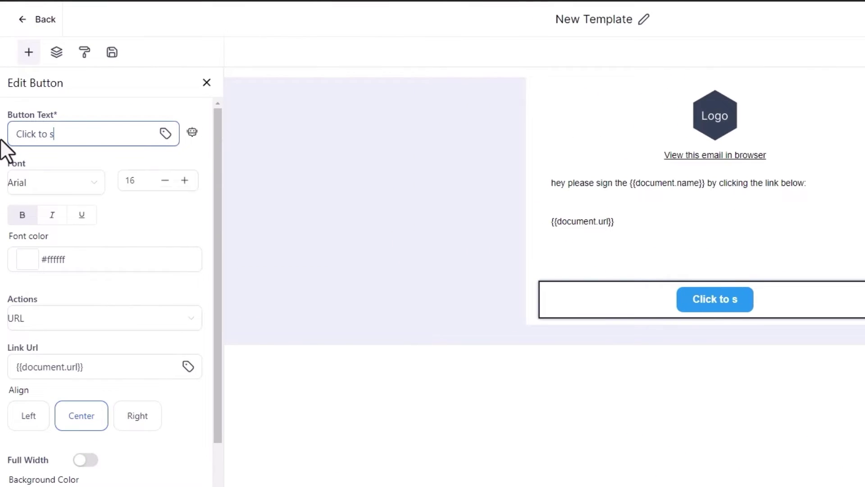
text(ign contract)
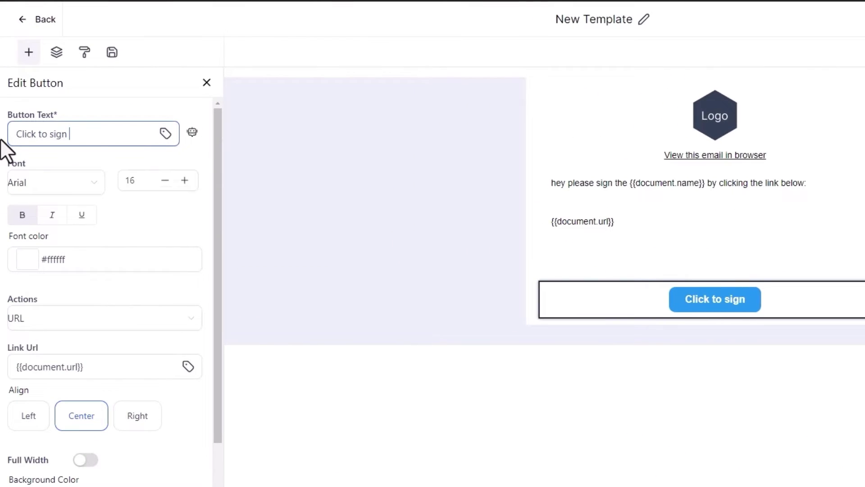
Rename the email template as "C01. Contact Send".
click(614, 18)
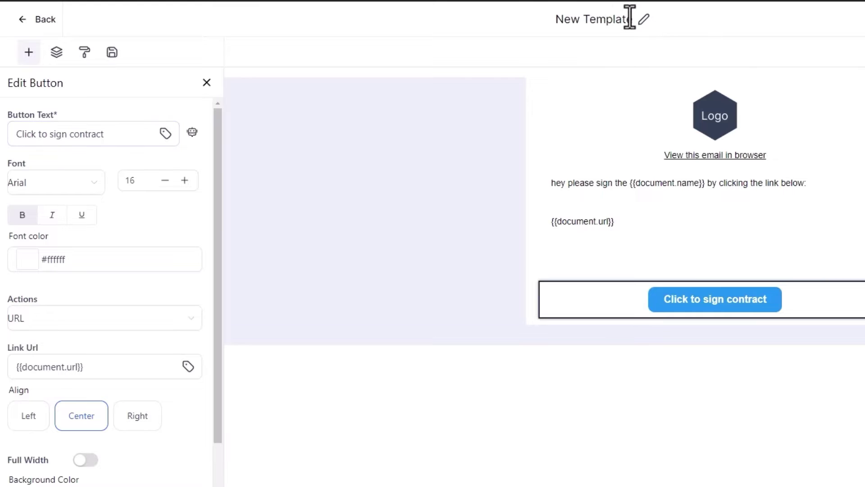
drag(630, 17, 539, 16)
text(Contact S)
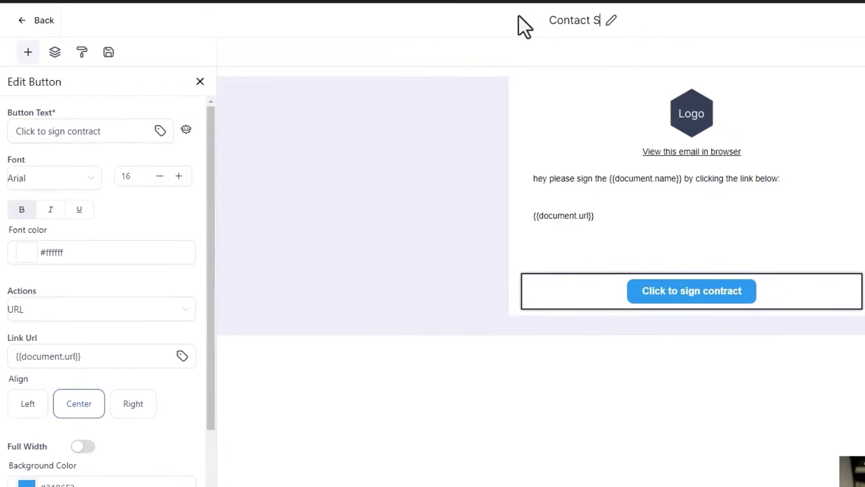
text(end)
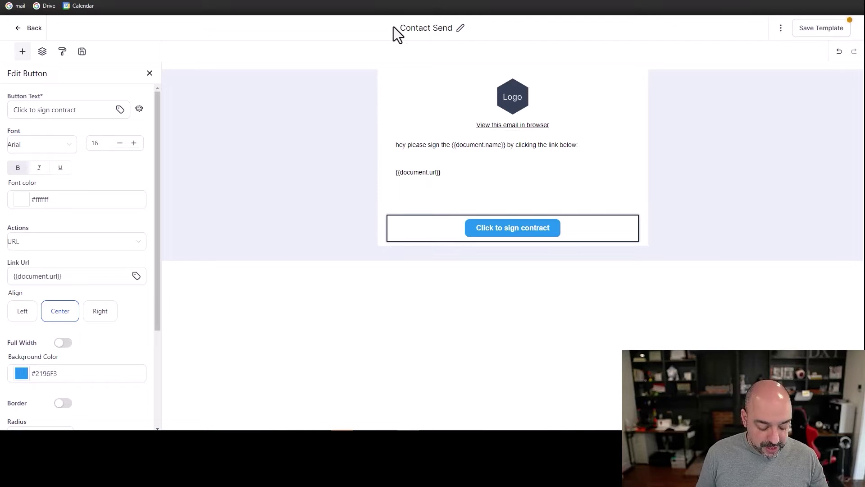
text(C01.)
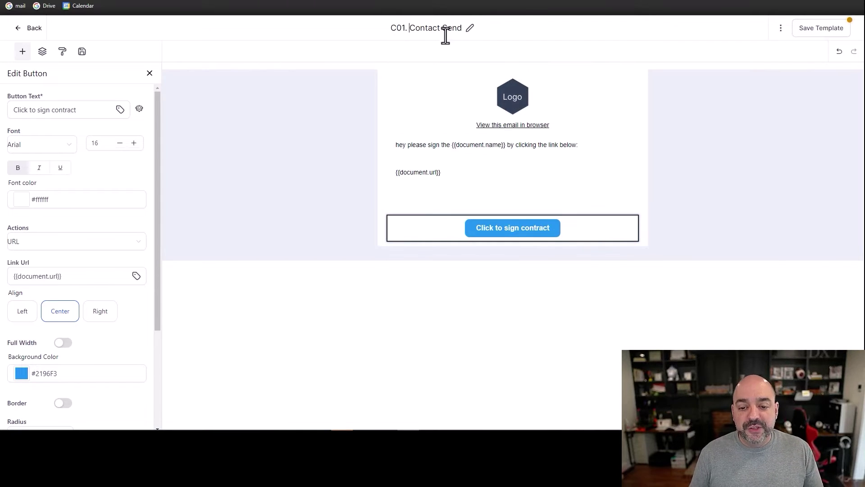
Add a Footer element below the signing button and save the template.
scroll(66, 174, down, 3)
scroll(49, 135, up, 5)
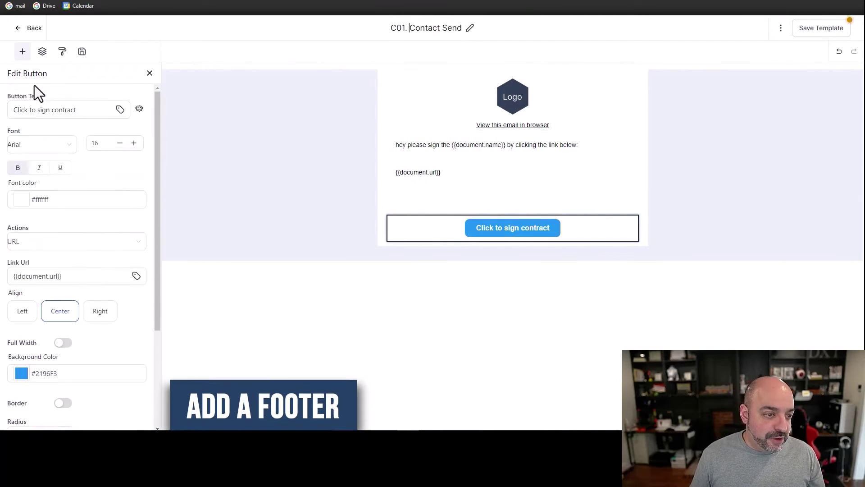
click(23, 50)
scroll(95, 216, down, 5)
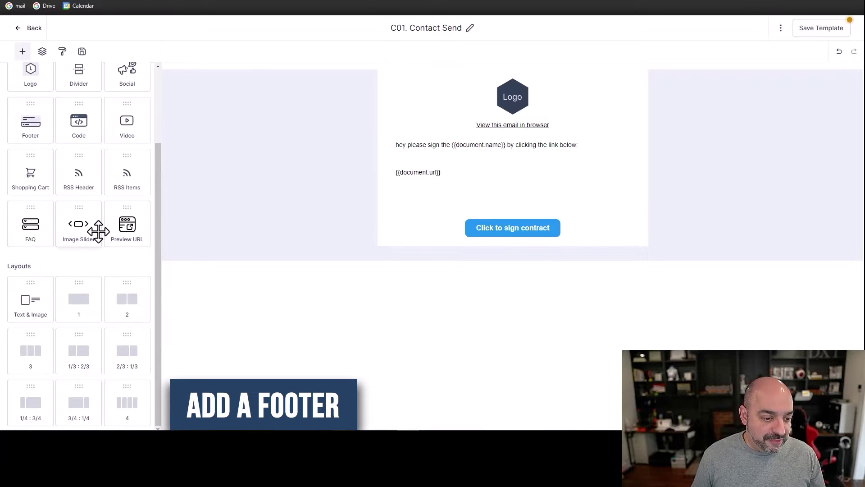
scroll(96, 231, up, 2)
scroll(80, 177, down, 1)
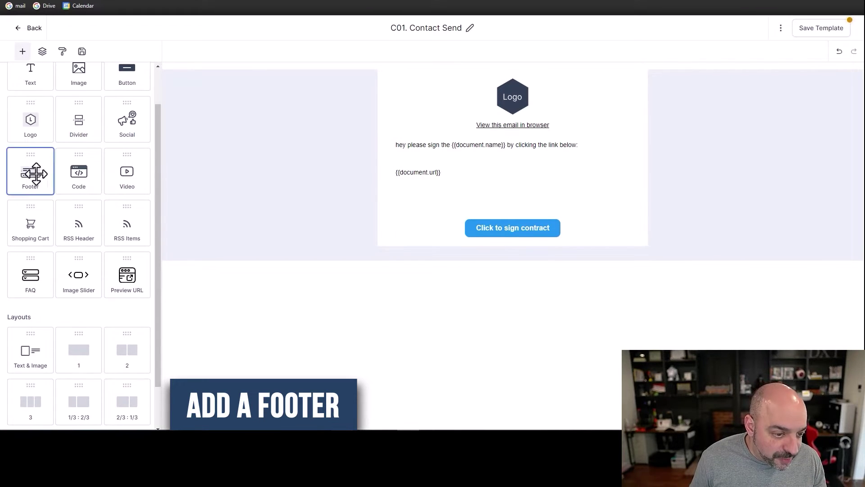
drag(36, 174, 506, 238)
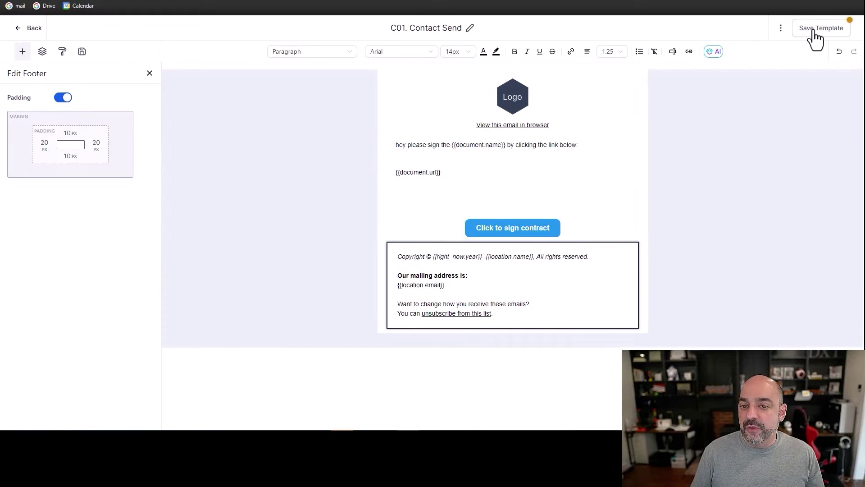
click(795, 28)
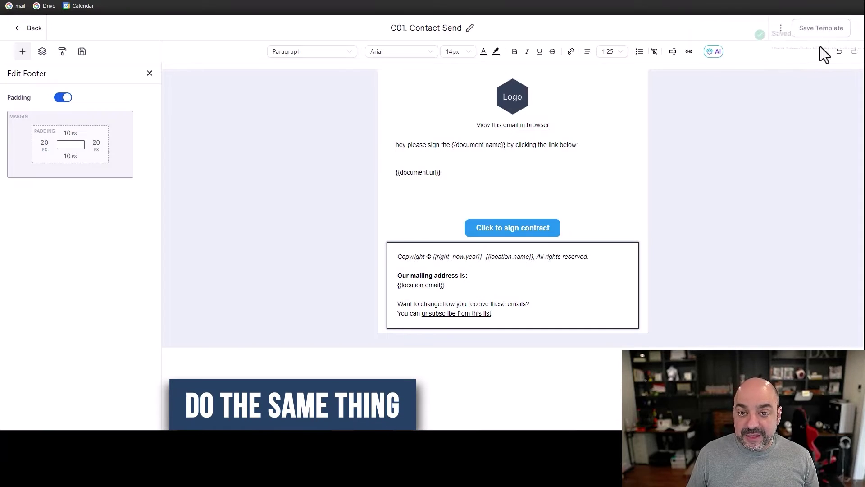
Return to the email templates list and clone the "C01. Contact Send" template as "C02. Contact Signed".
click(20, 32)
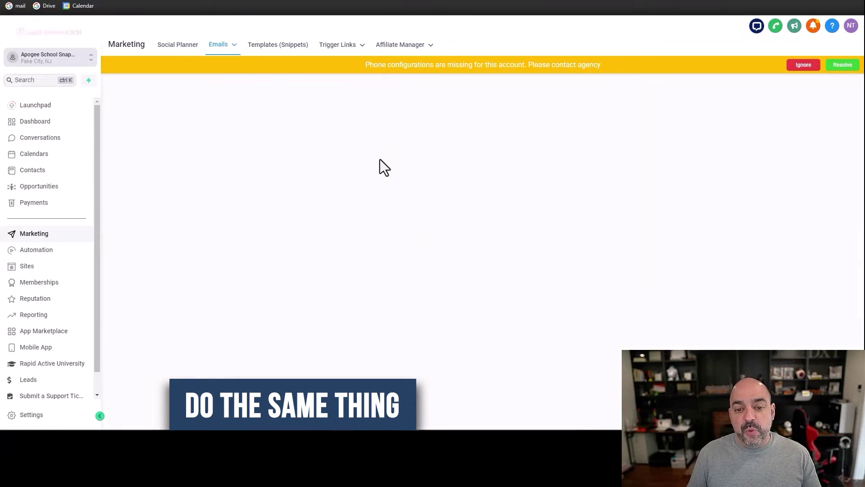
click(720, 186)
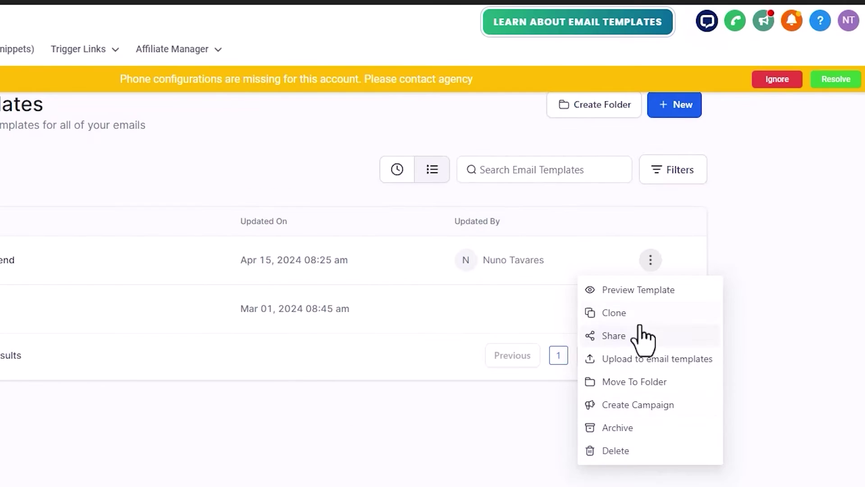
click(715, 221)
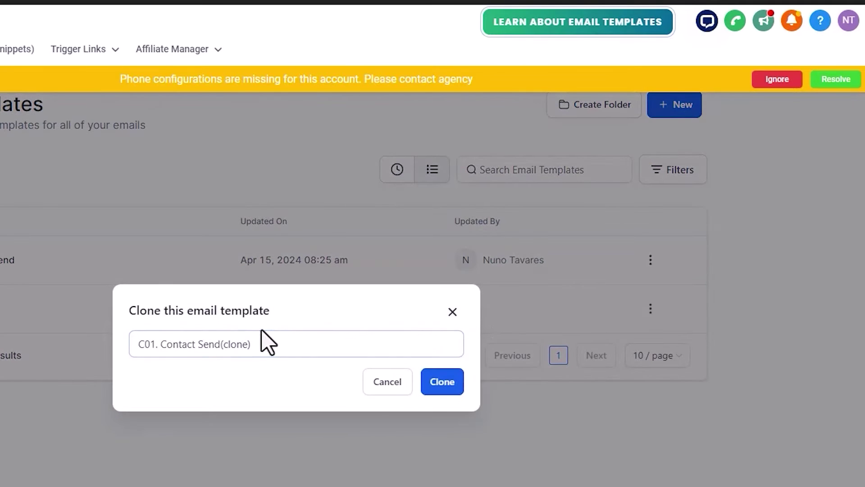
key(BackSpace)
text(2)
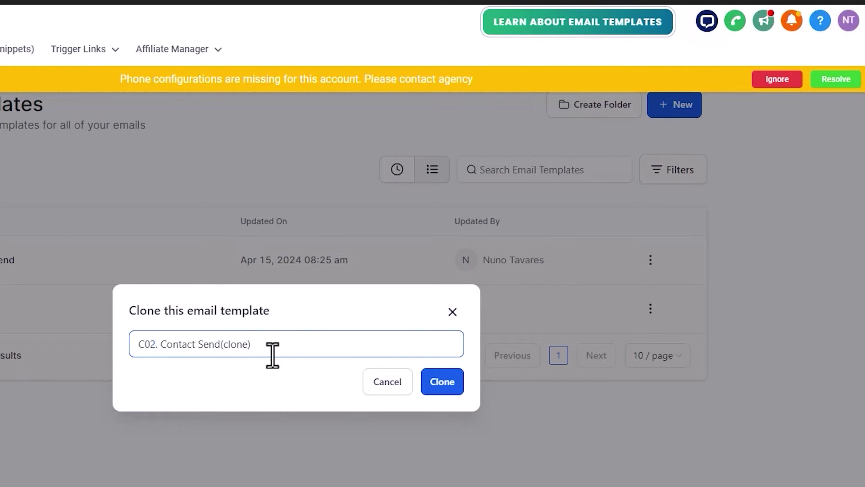
drag(271, 344, 210, 345)
text(Signed)
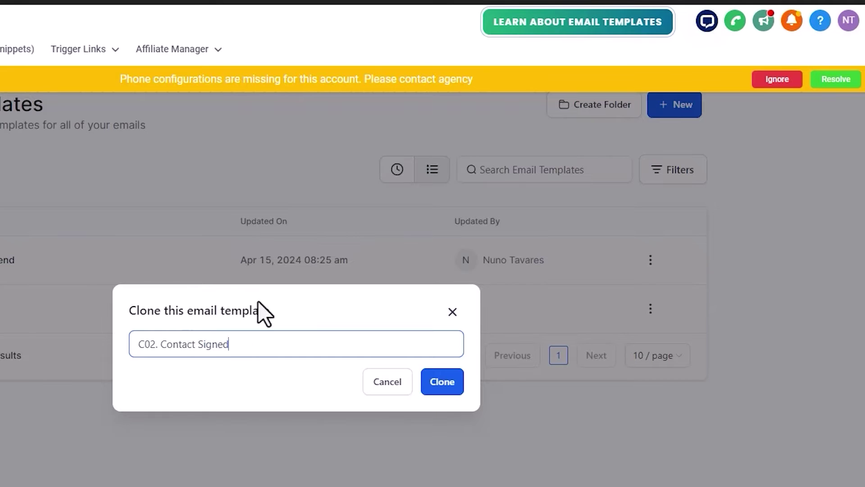
click(443, 387)
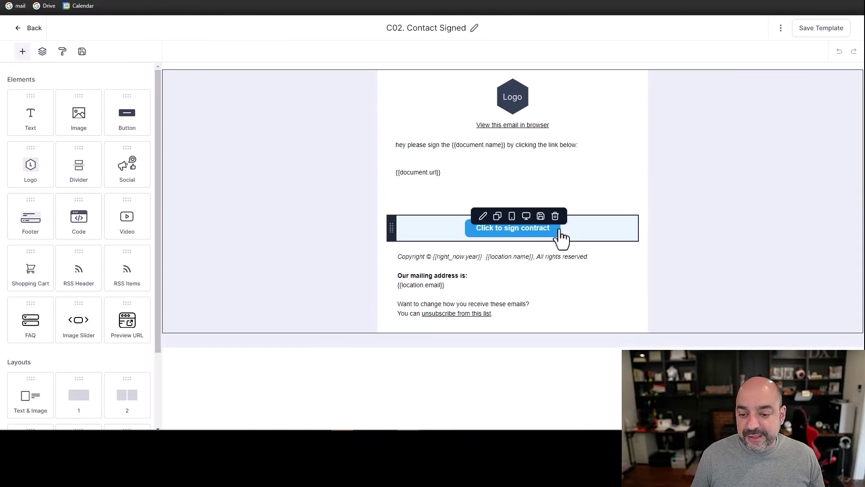
Delete the signing button and replace the body text with "Thank You for signing, an email will be sent for the steps".
click(555, 216)
click(509, 178)
key(ctrl+a)
click(353, 127)
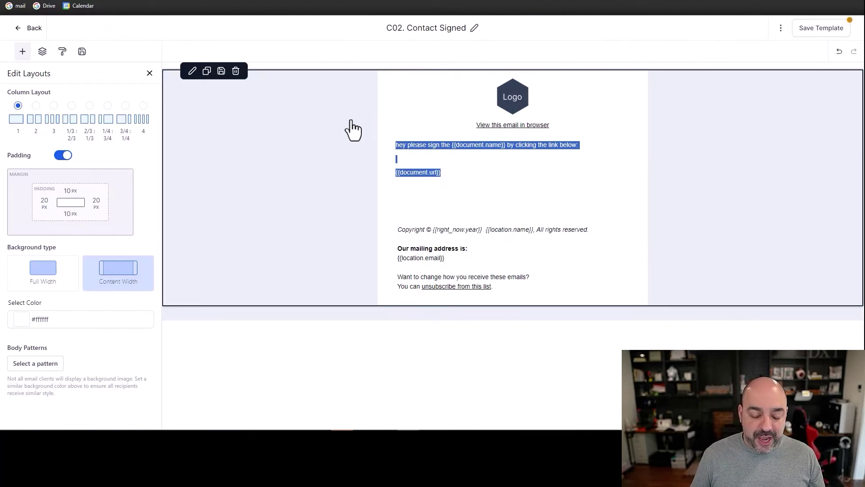
text(Thank You for sig)
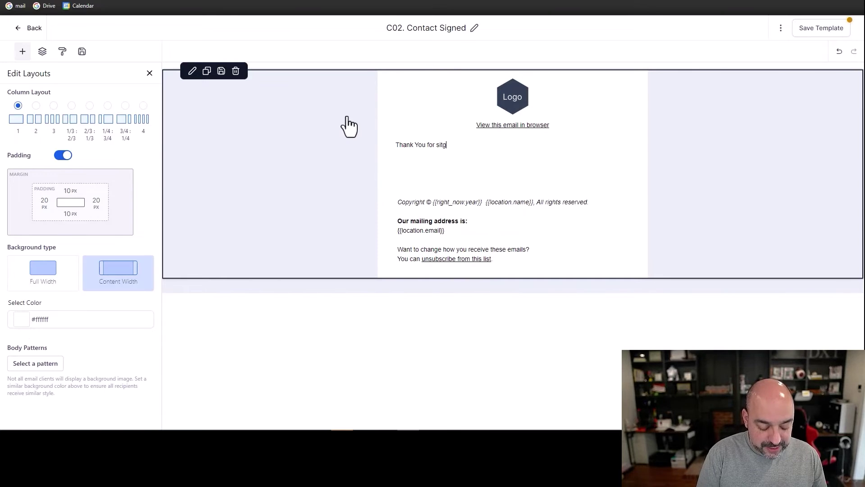
text(ning, an email will be sent for the steps)
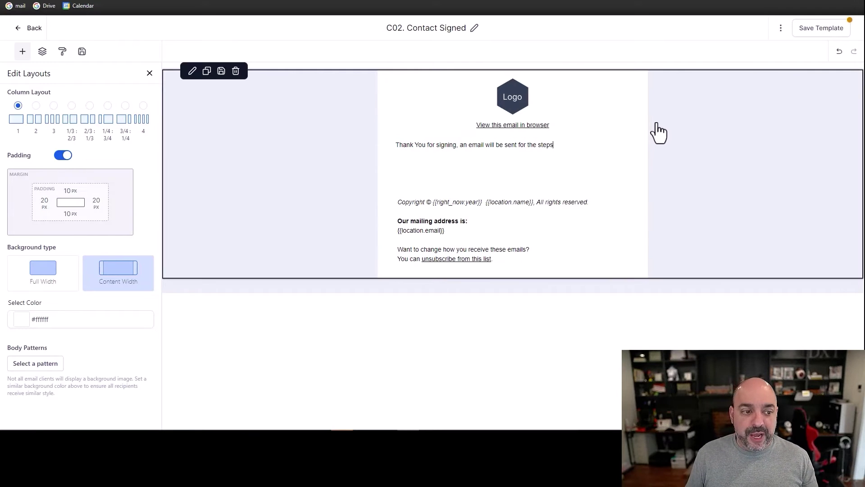
Save the edited "C02. Contact Signed" template.
click(781, 29)
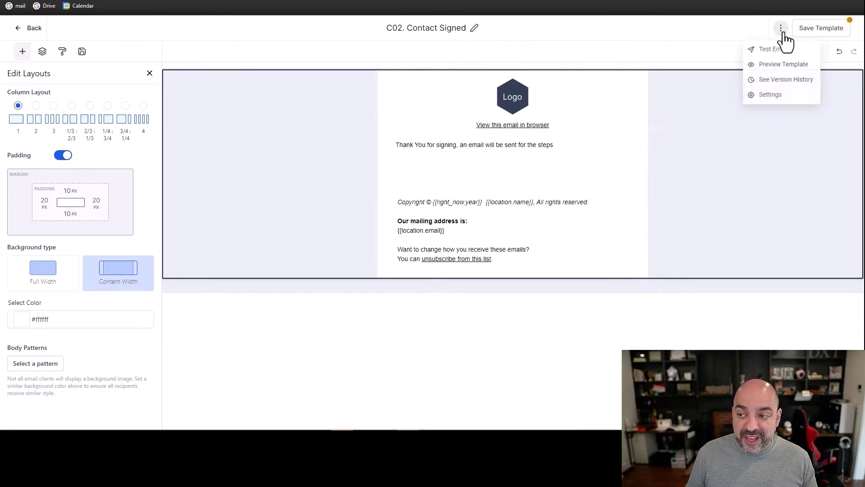
click(823, 31)
click(849, 39)
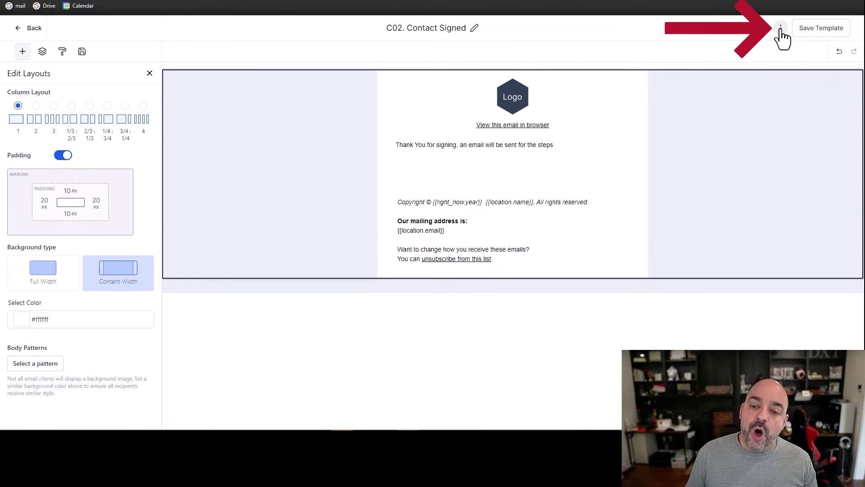
In the template settings, set the From Name to "Test School" and fill in the sender's email address.
click(781, 30)
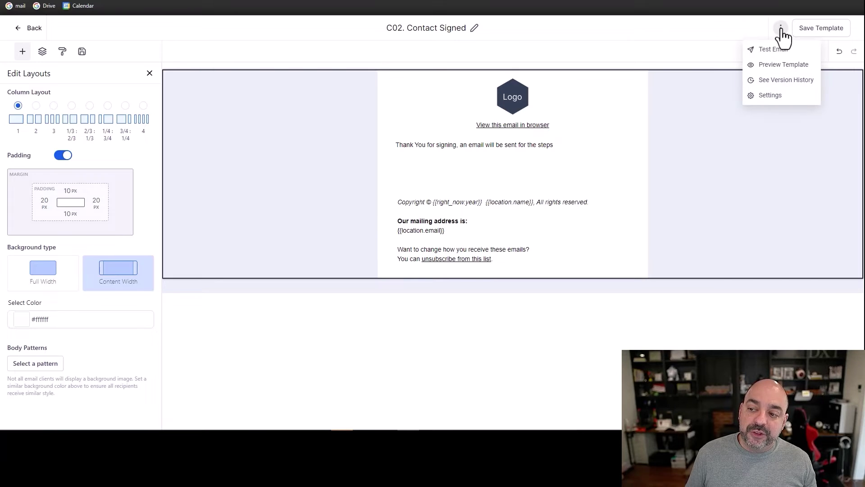
click(770, 100)
click(683, 98)
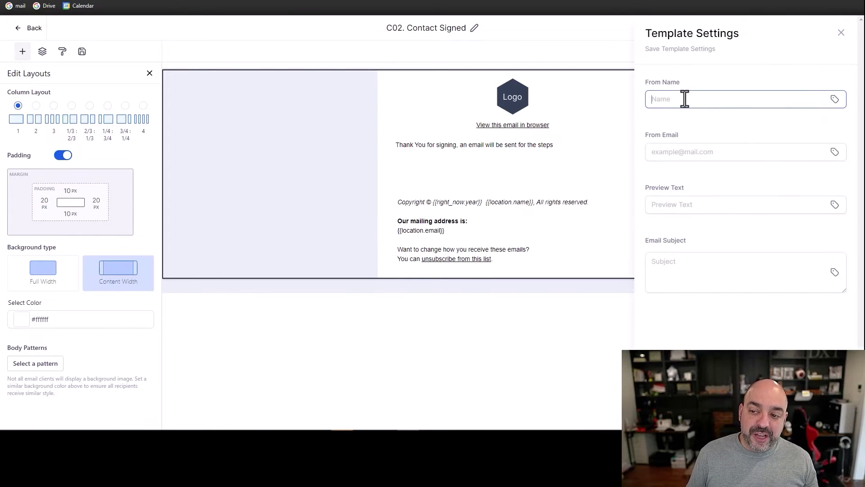
text(Test School)
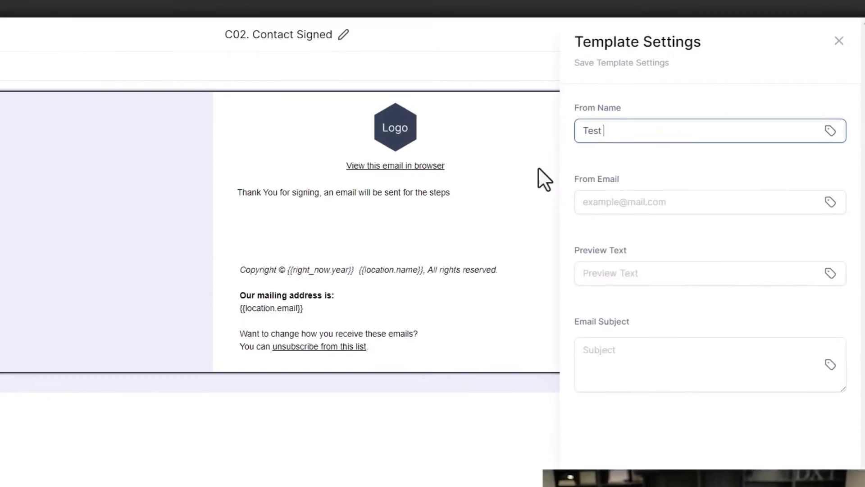
key(Tab)
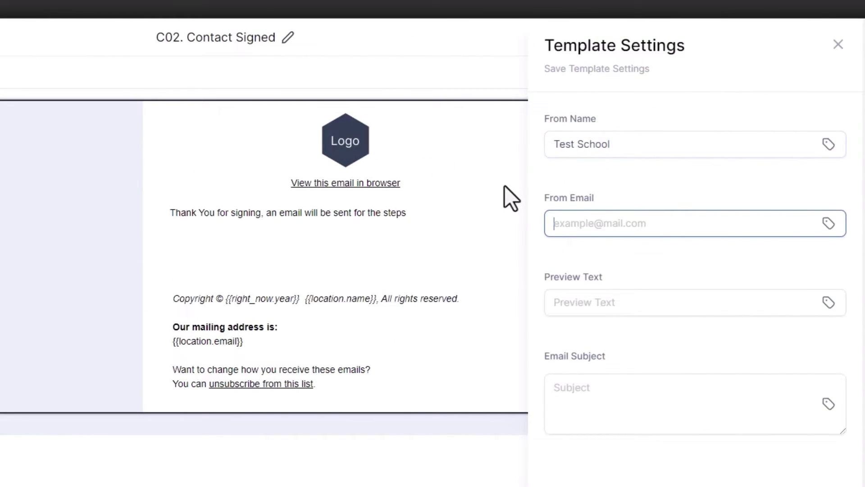
text(test@youremail.com)
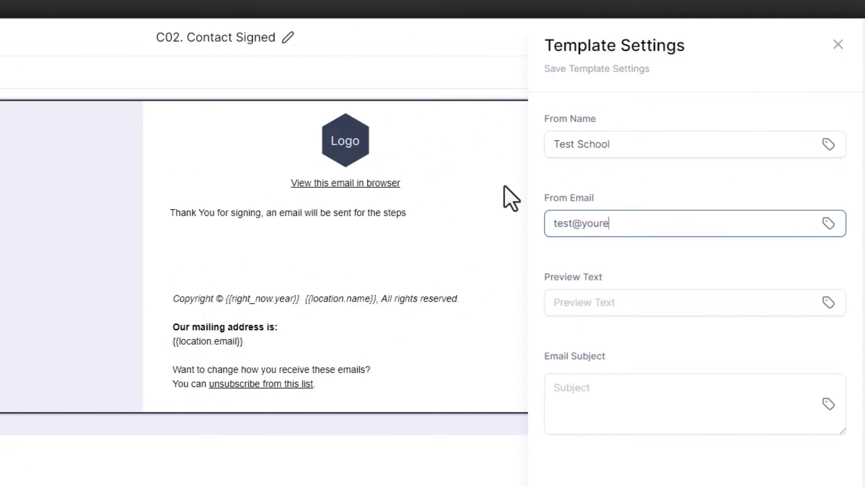
key(Tab)
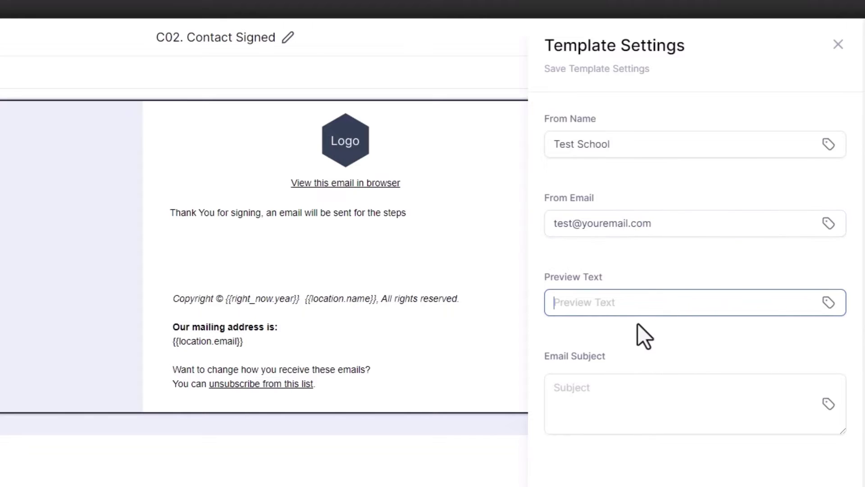
Set the template's preview text to "Thank You Signing" and its email subject to "Thank You signing".
text(Thank YouSigning)
click(581, 381)
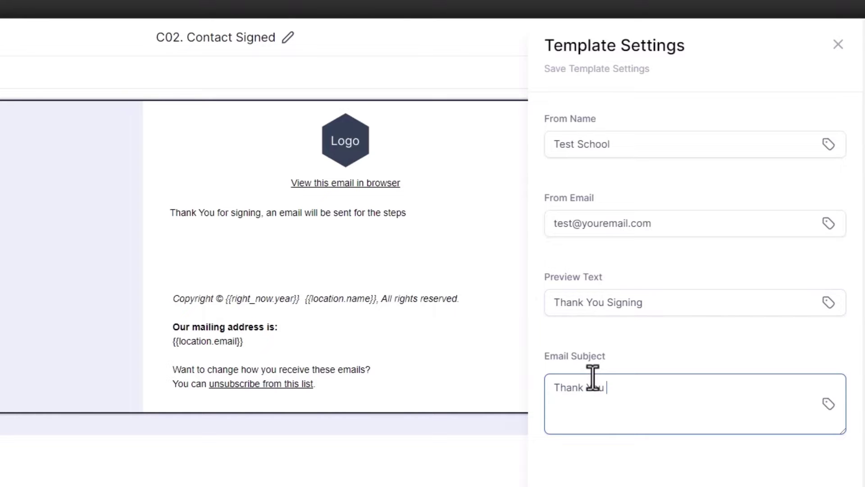
text(Thank You signing)
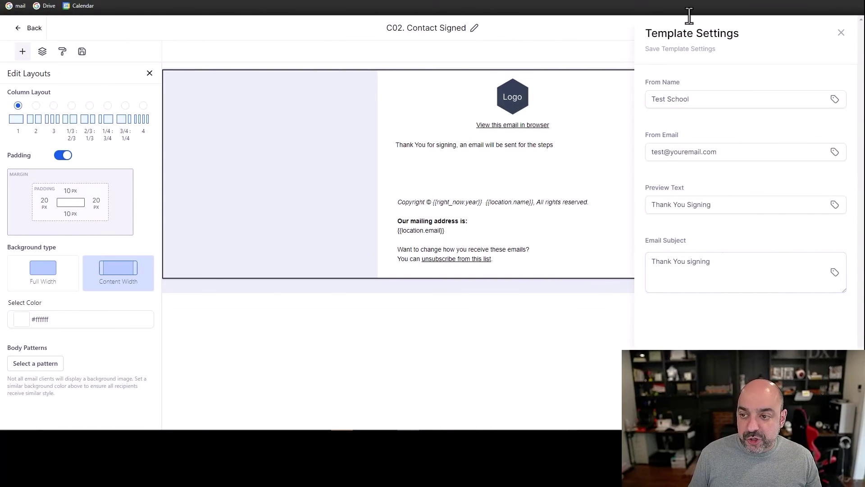
Close the template settings, save the "C02. Contact Signed" template and return to the email template list.
click(747, 44)
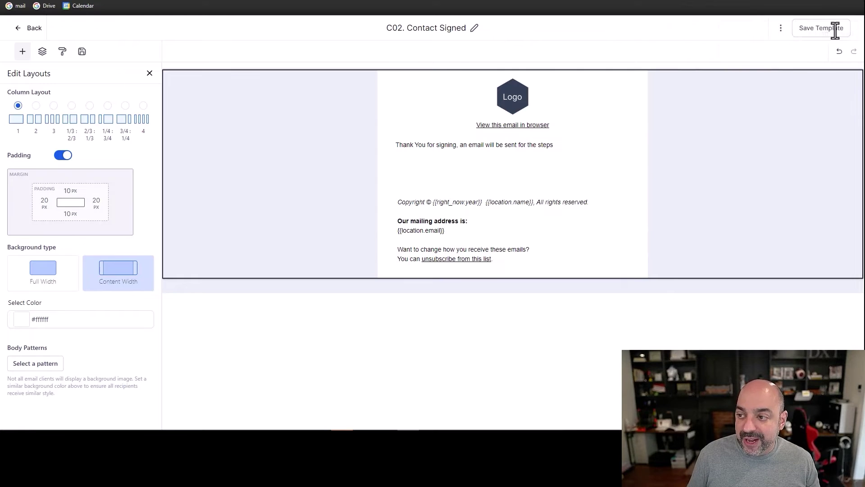
click(828, 30)
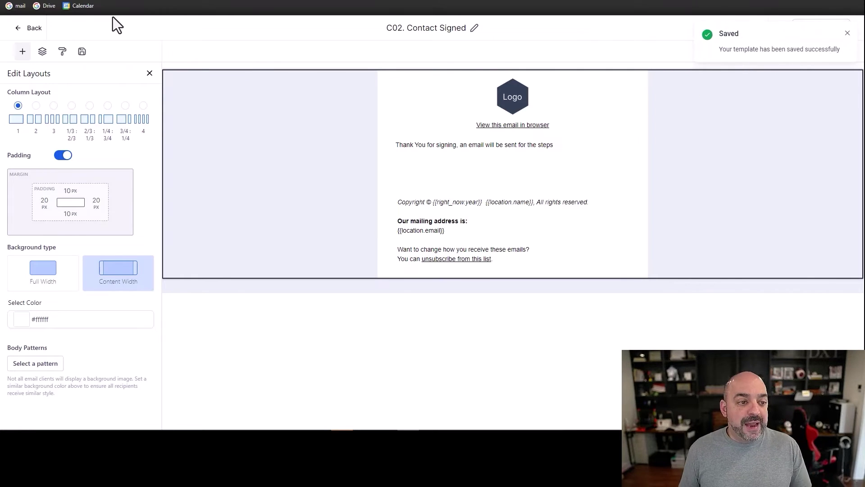
click(27, 28)
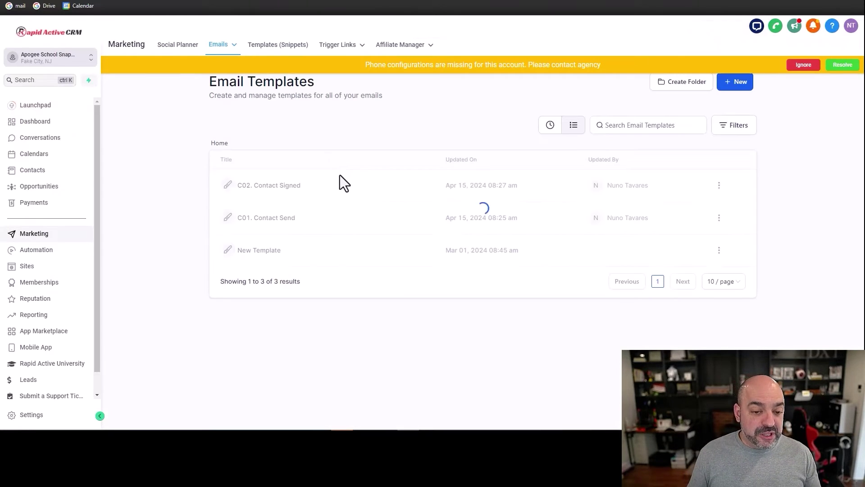
In the settings of the "C01. Contact Send" template, set the From Name to "Test School" and fill in the sender's email address.
click(278, 216)
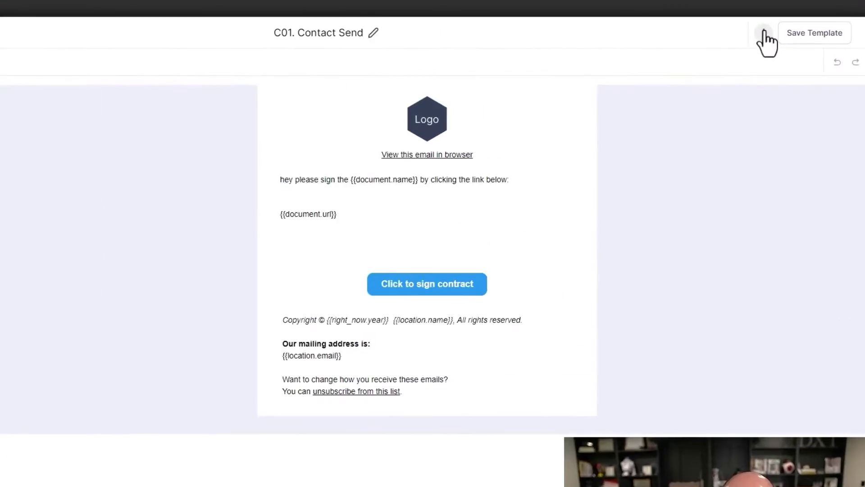
click(781, 28)
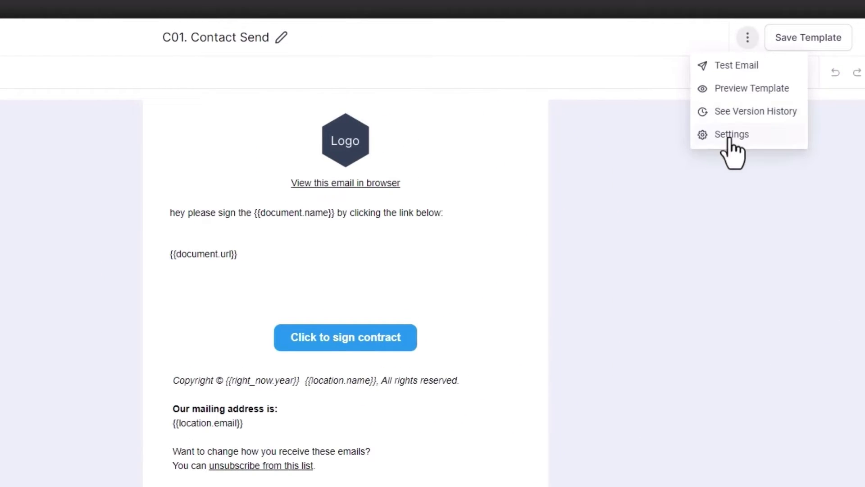
click(769, 92)
click(622, 142)
text(Test)
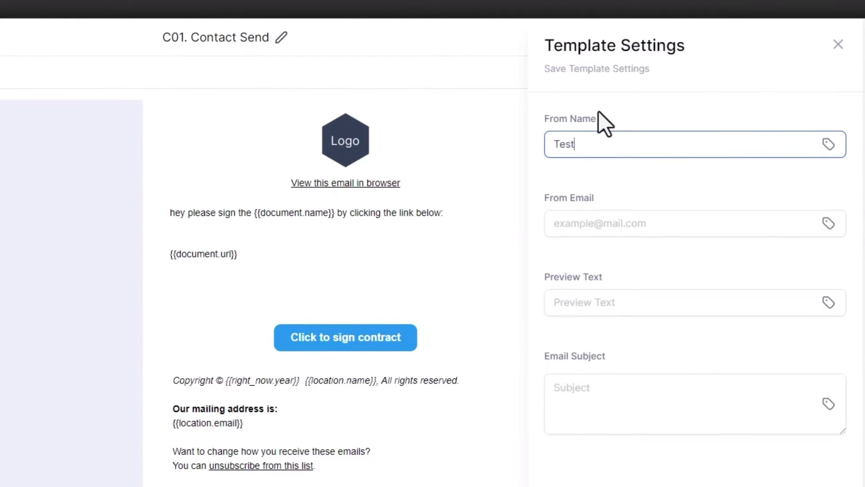
text( Svchool)
key(Tab)
text(test@e)
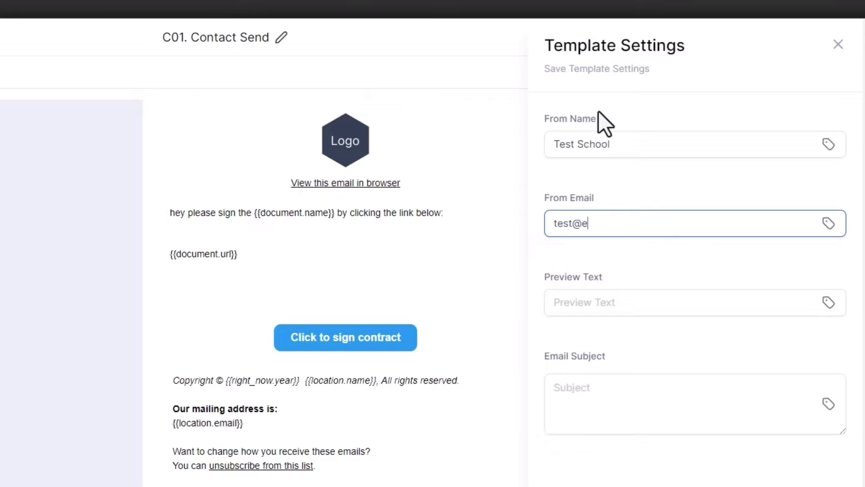
key(BackSpace)
text(yourdomain.com)
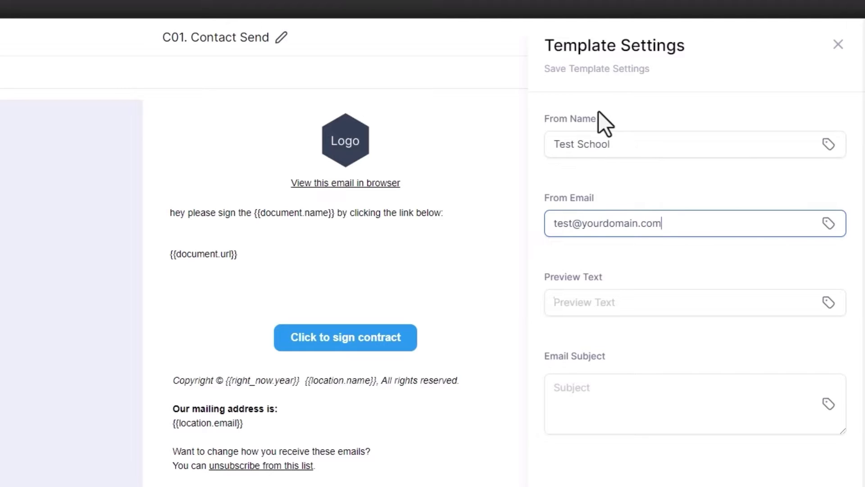
Set both the preview text and the email subject to "Please Sign", then leave the template editor.
key(Tab)
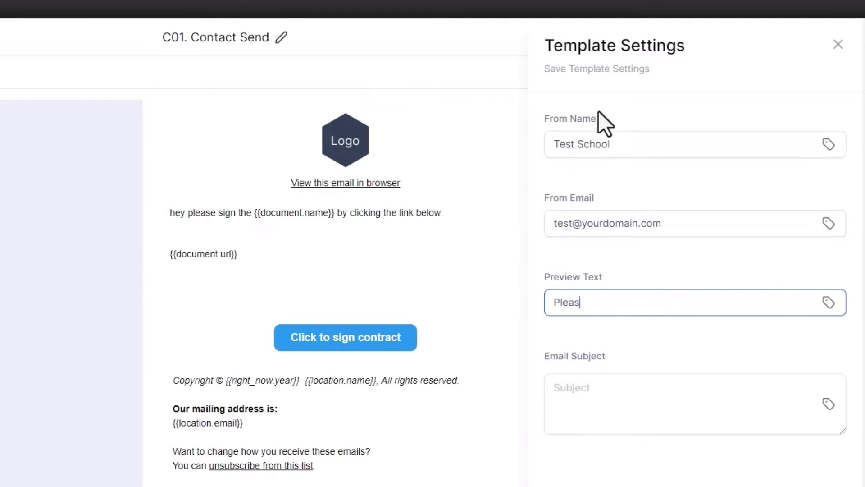
drag(624, 292, 546, 315)
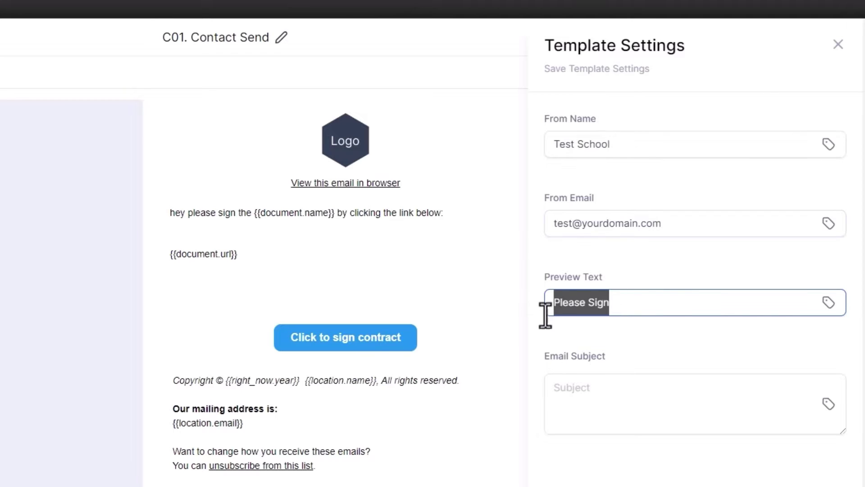
key(ctrl+c)
click(608, 386)
key(ctrl+v)
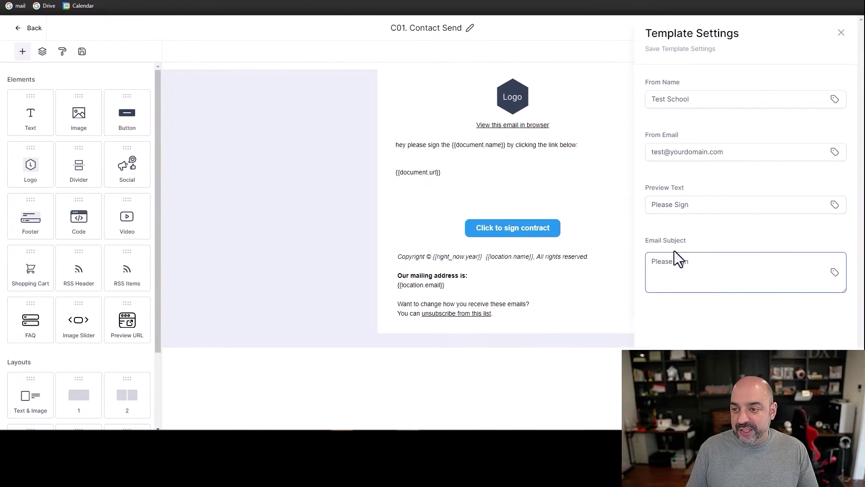
key(Return)
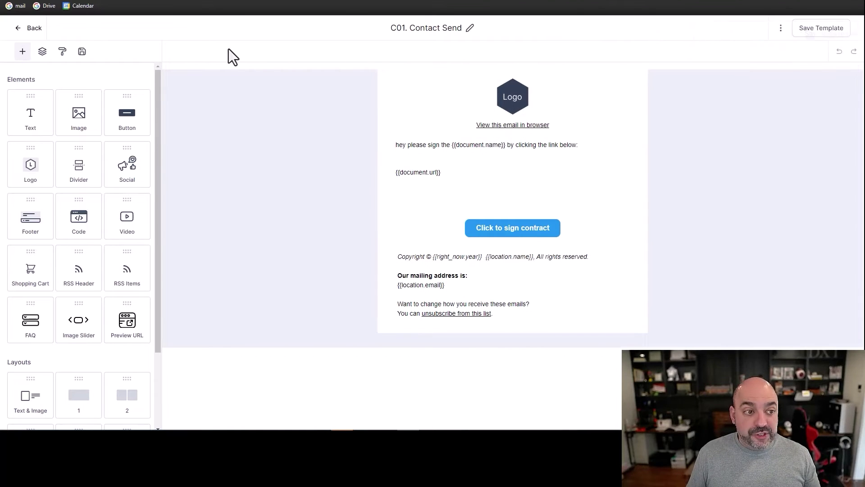
click(17, 28)
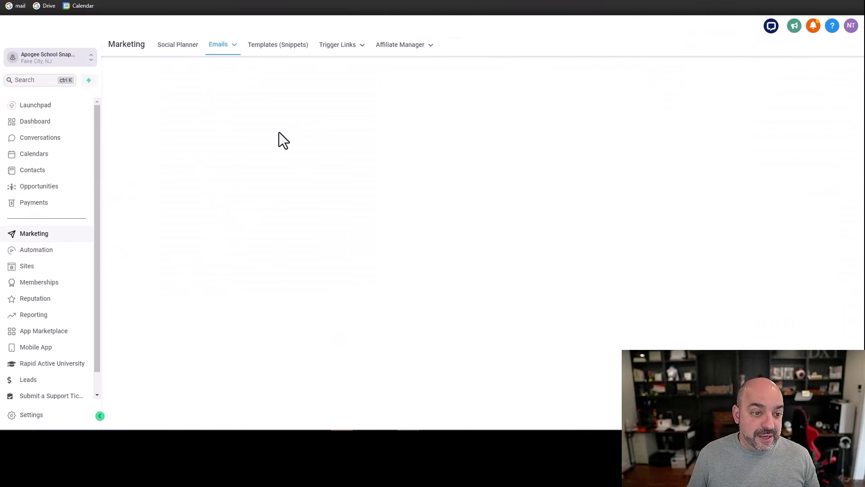
Open the customer notification settings for all Documents & Contracts in the Payments area.
click(42, 209)
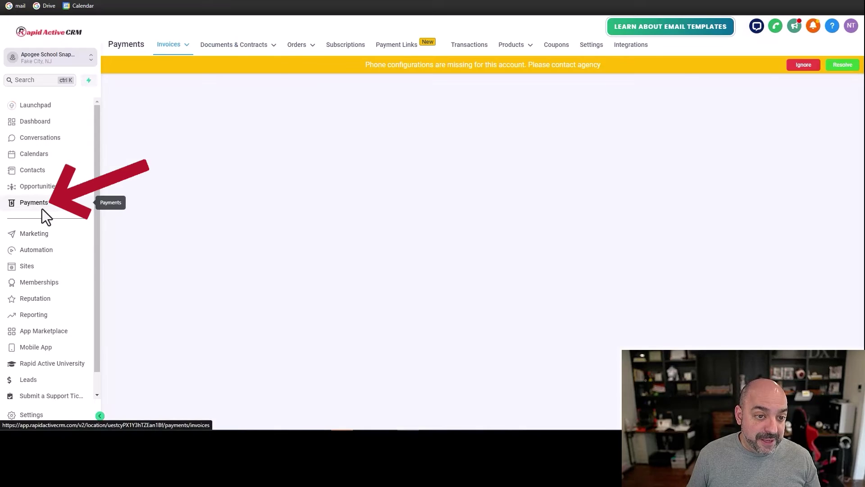
mouse_move(233, 48)
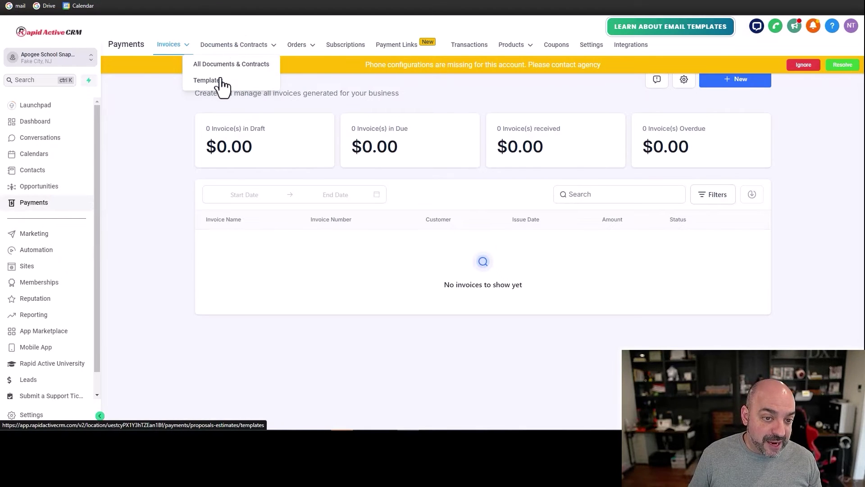
click(230, 66)
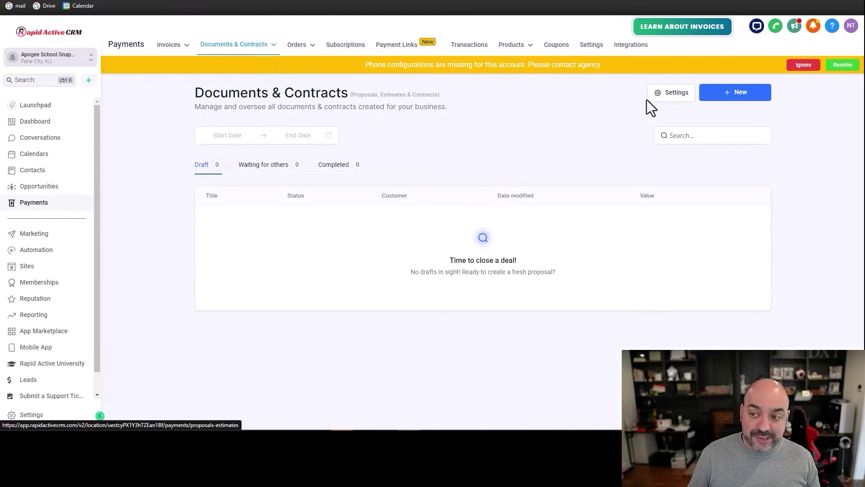
click(667, 93)
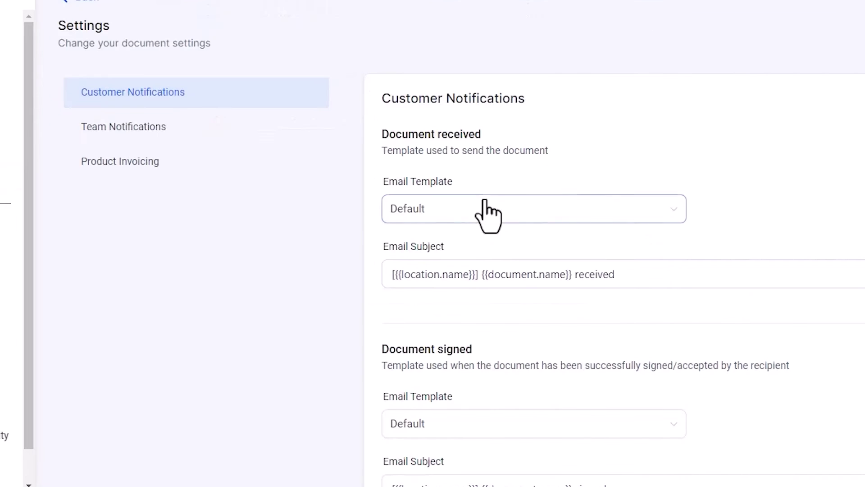
scroll(487, 207, down, 1)
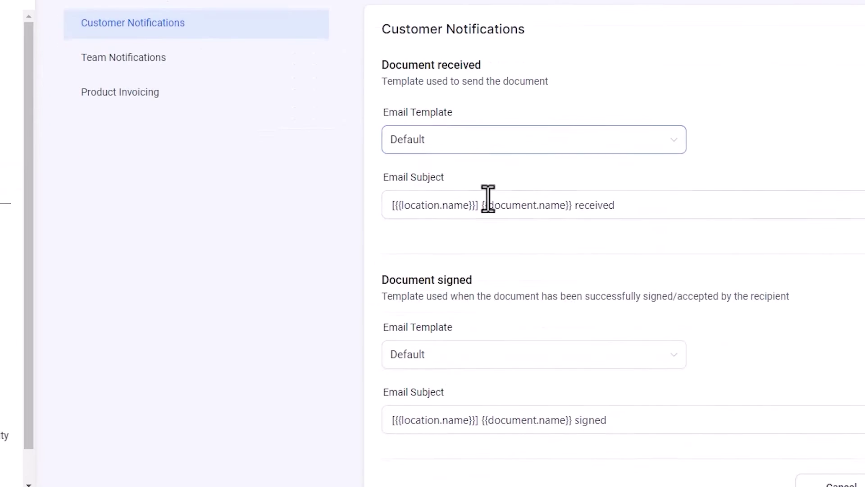
Assign "C01. Contact Send" to the document received email and "C02. Contact Signed" to the document signed email, and save.
click(488, 152)
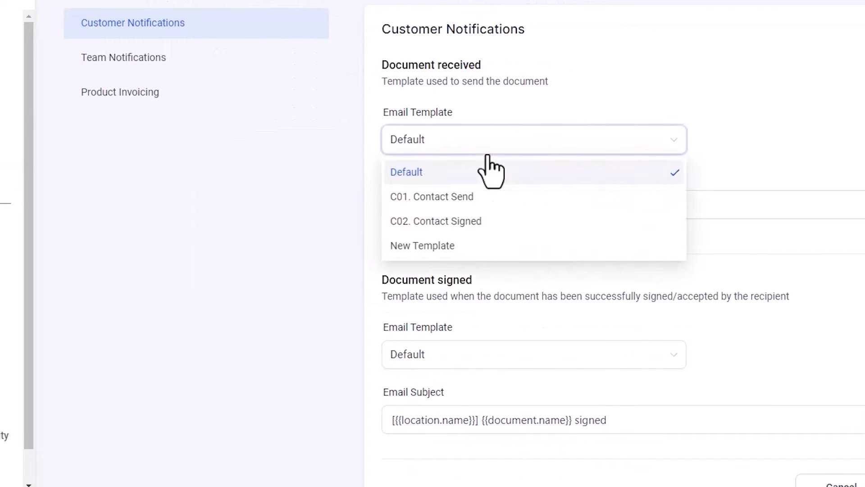
click(496, 198)
click(492, 356)
click(482, 436)
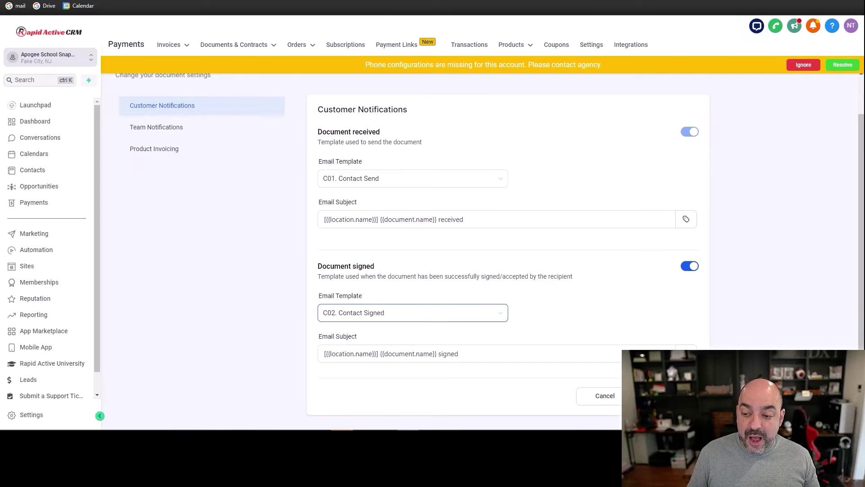
click(667, 395)
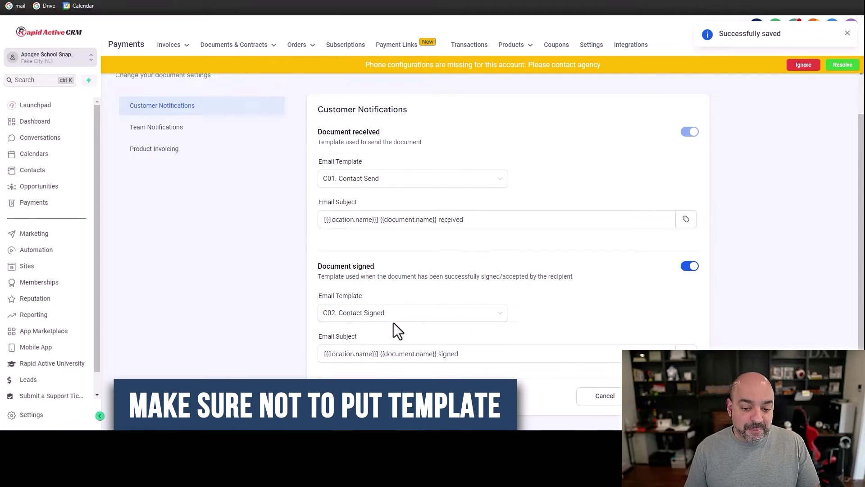
Dismiss the save notification and ignore the banner about missing phone configurations.
click(354, 359)
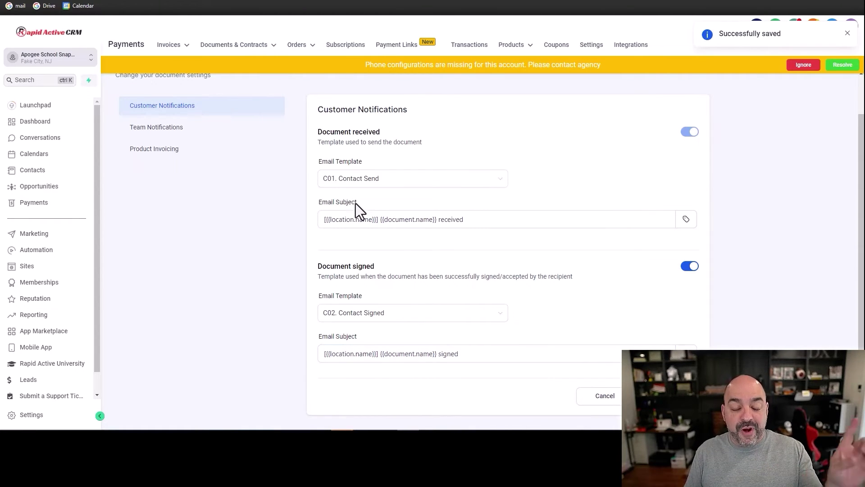
click(381, 224)
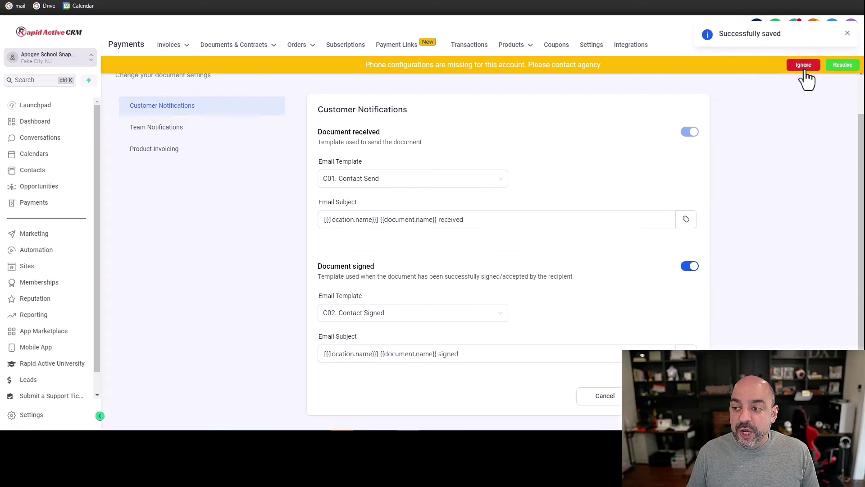
click(848, 34)
click(806, 66)
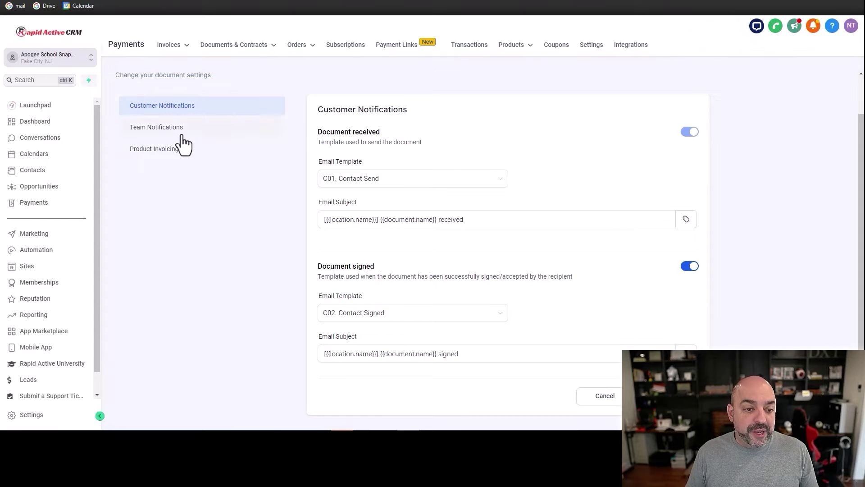
Review the Team Notifications settings for signed documents and the Product Invoicing settings.
click(181, 131)
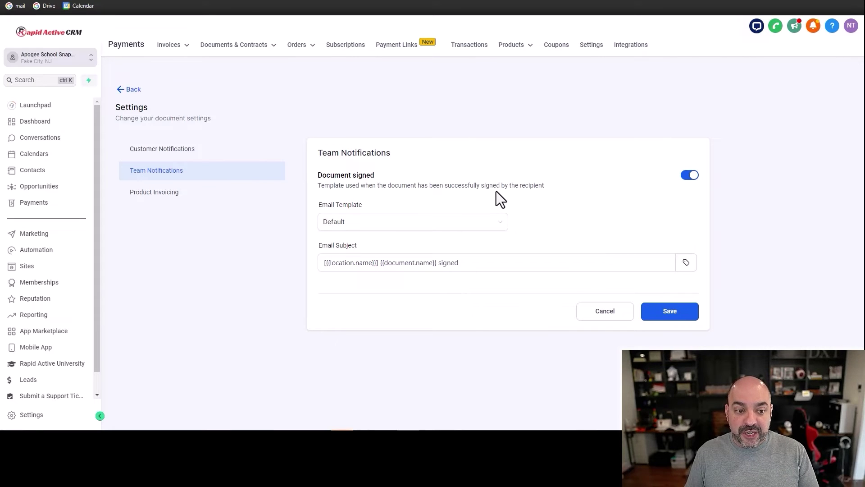
click(160, 192)
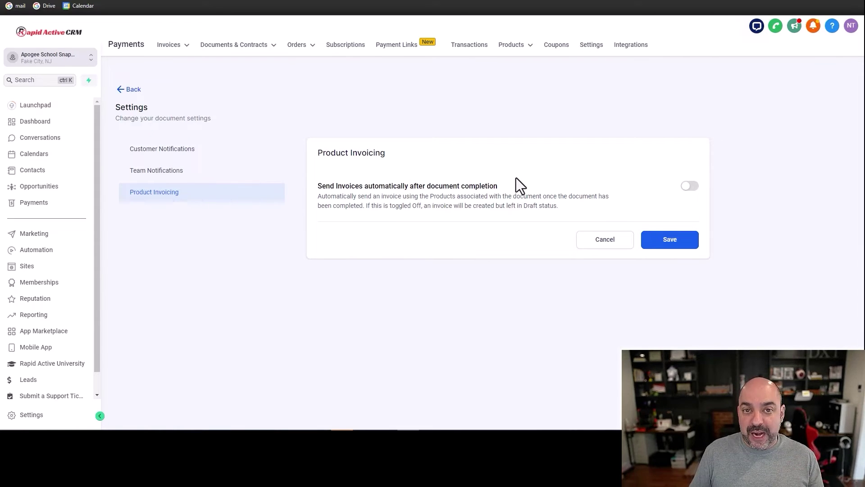
Edit the "01. New Leads/Students" opportunity pipeline and add a stage named "Send Contract".
click(34, 190)
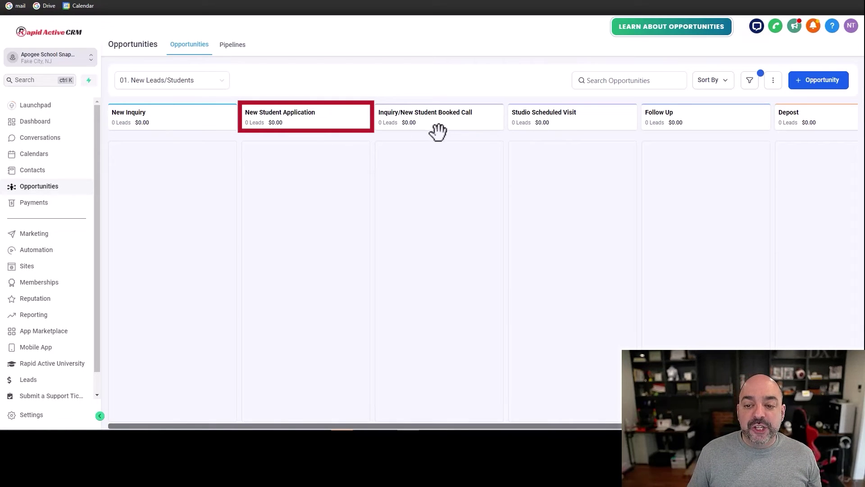
click(243, 49)
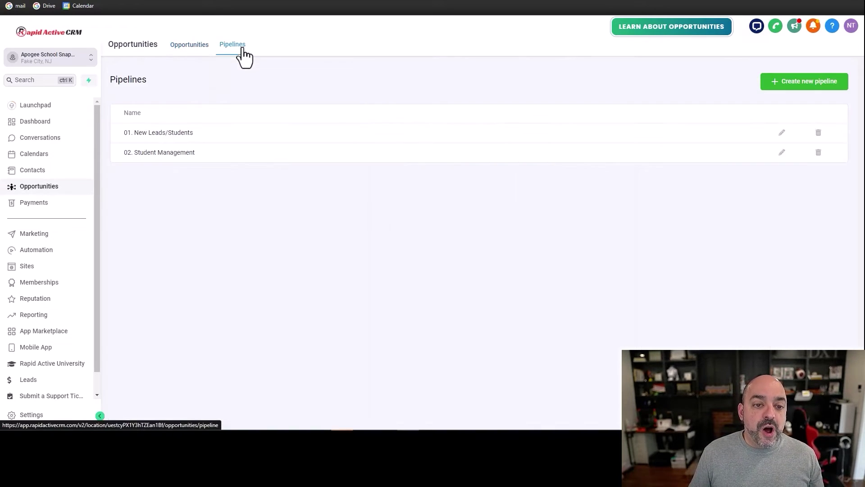
click(778, 132)
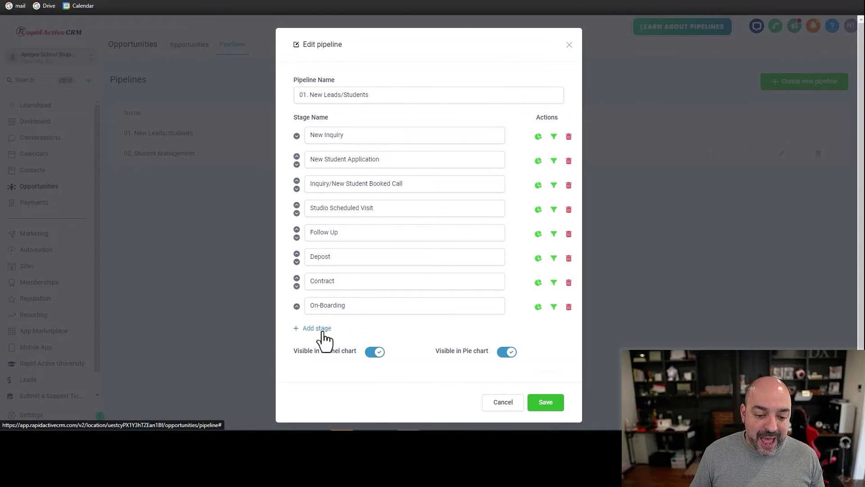
click(324, 328)
text(Send Contract)
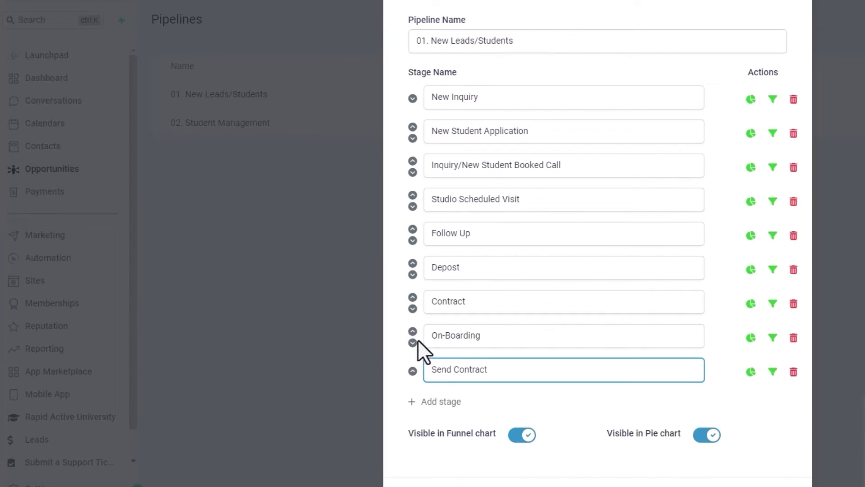
Reorder the stages to Follow Up, Studio Scheduled Visit, Send Contract, Depost, save the pipeline and go back to the opportunities board.
click(414, 342)
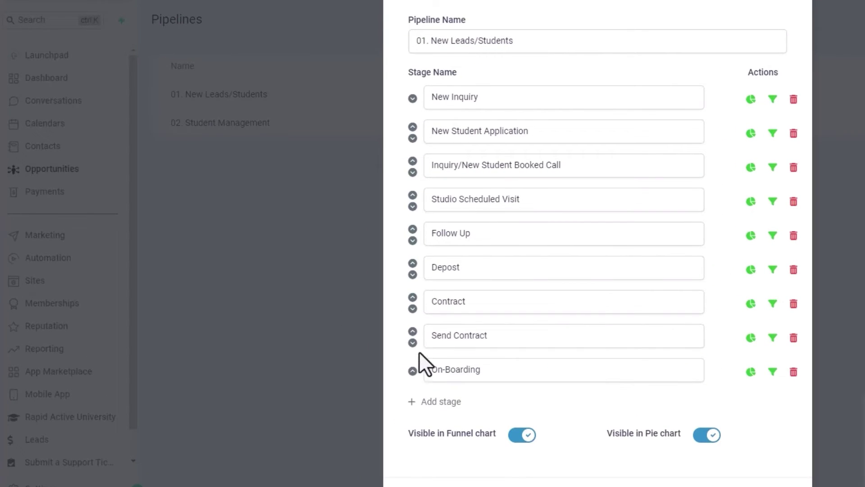
click(413, 331)
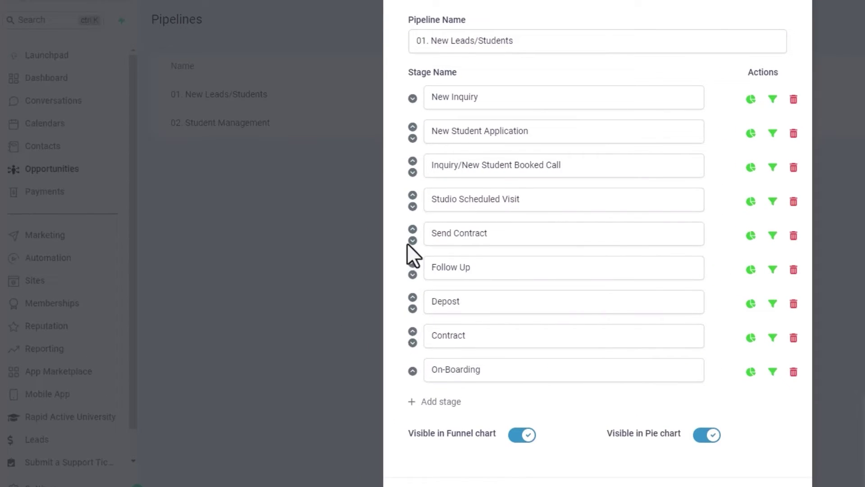
click(412, 229)
click(413, 240)
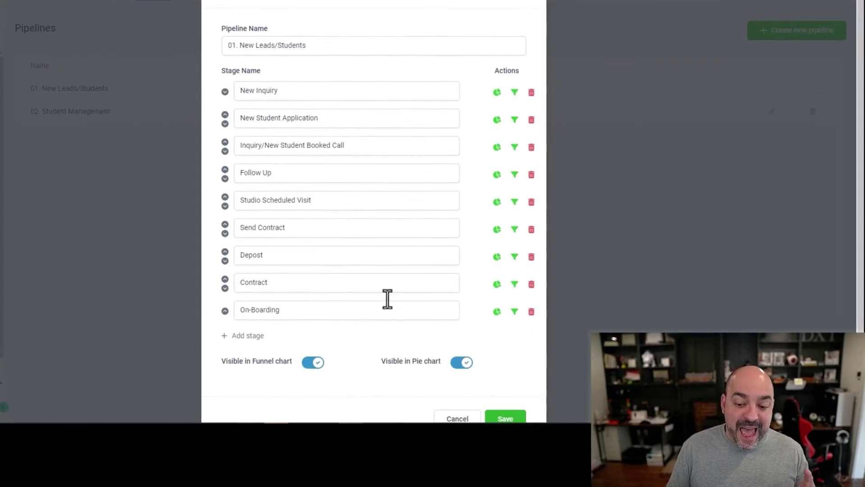
click(501, 417)
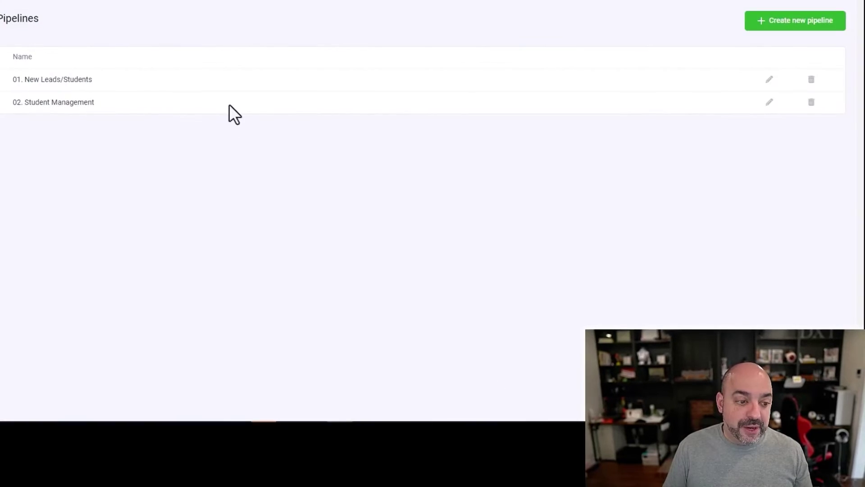
click(199, 41)
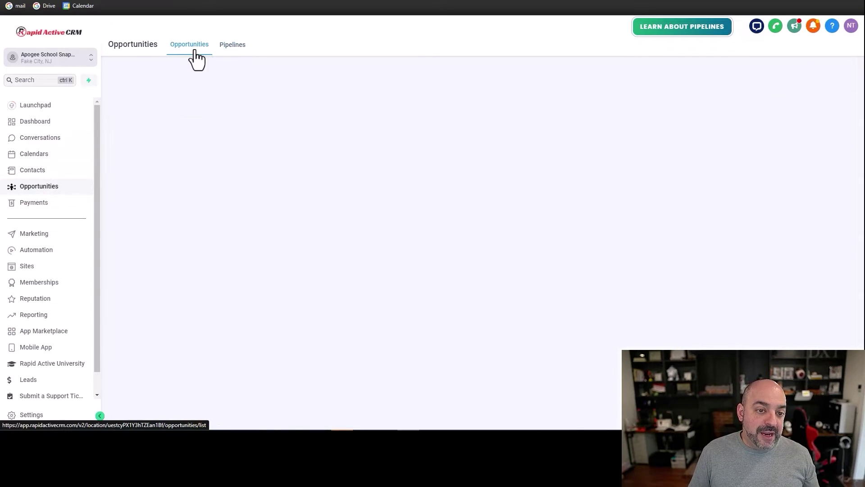
Edit the "01. New Leads/Students" pipeline and add a stage named "Contract Signed".
click(237, 51)
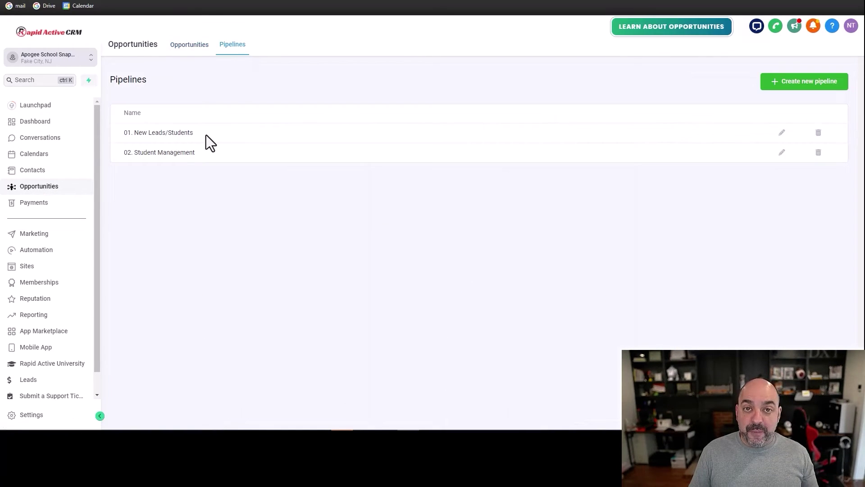
click(807, 81)
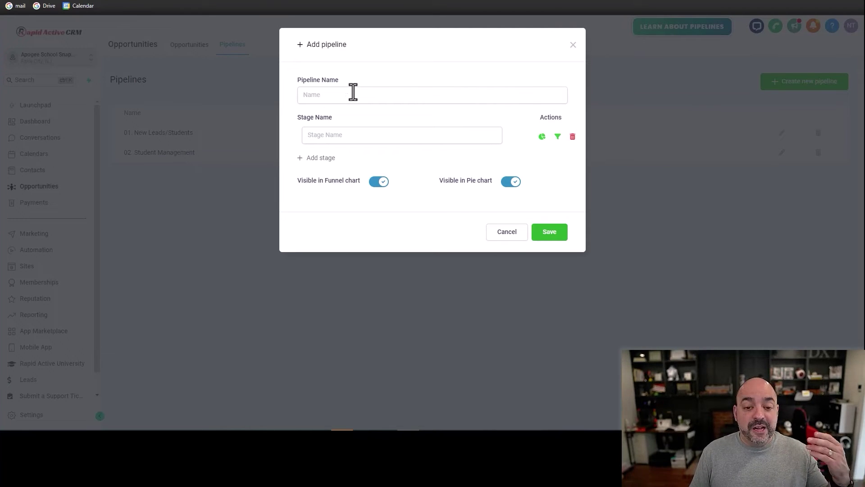
click(518, 237)
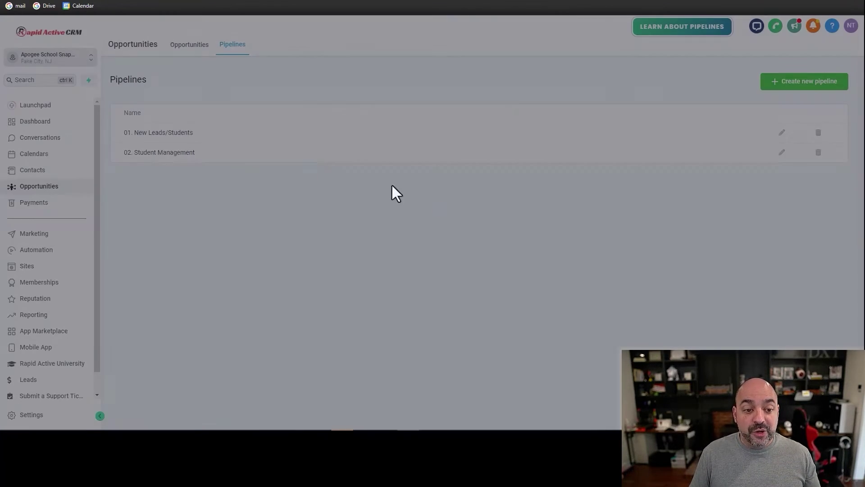
click(162, 135)
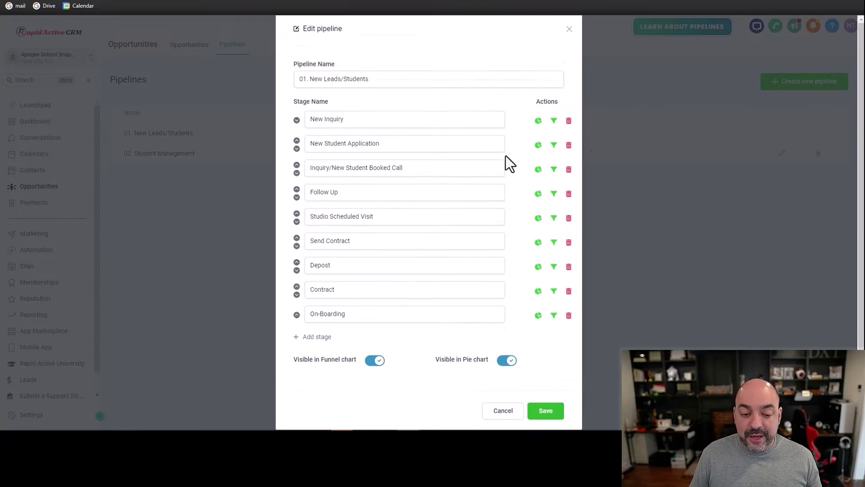
click(321, 353)
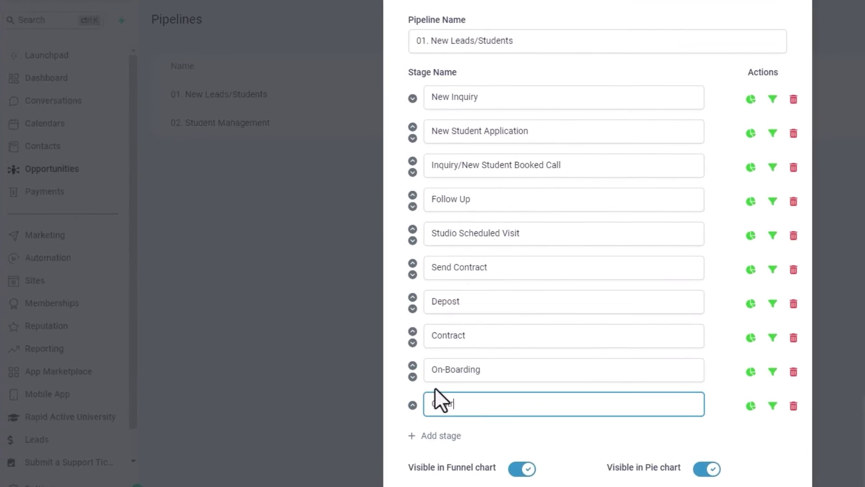
text(Contract Signed)
Move the "Contract Signed" stage up to directly follow "Send Contract" and save the pipeline.
click(412, 405)
click(413, 365)
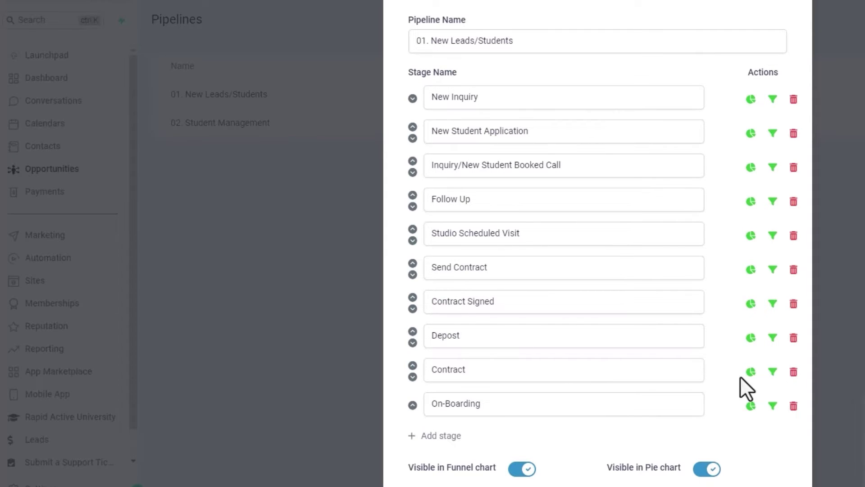
scroll(743, 392, down, 2)
click(759, 456)
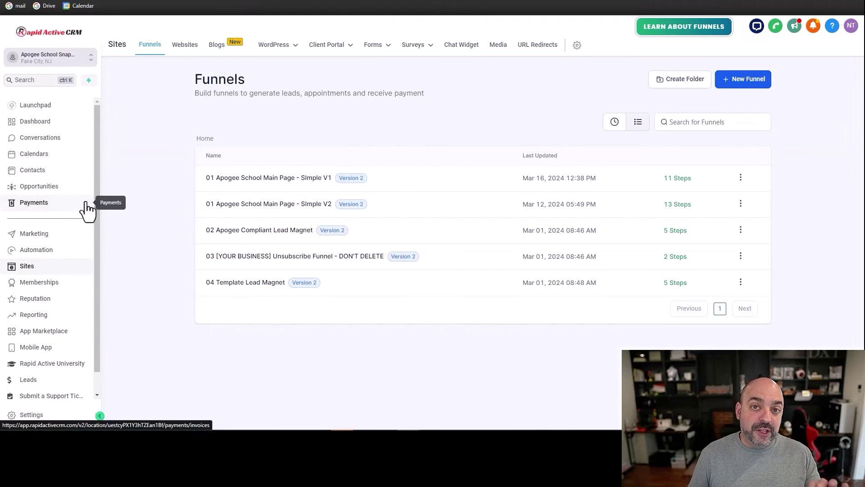
Open the "0-7 Contract Signed" automation workflow in the "00. New Student Application" folder.
click(38, 251)
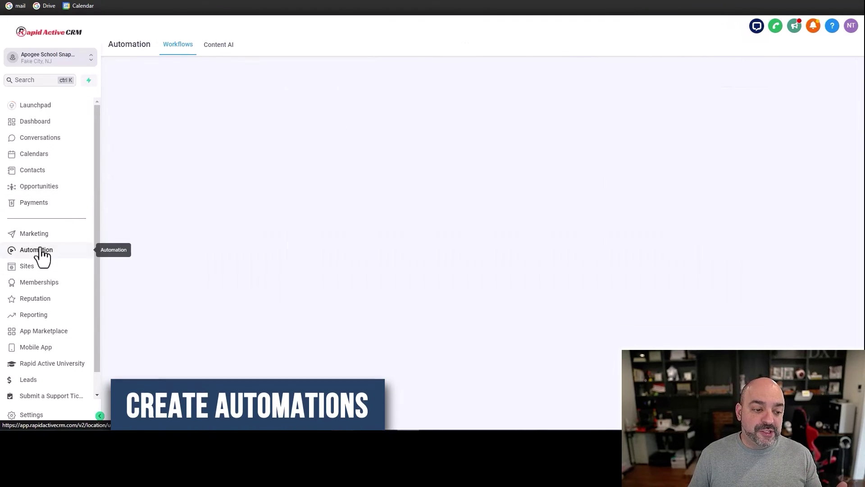
click(239, 205)
scroll(297, 180, down, 2)
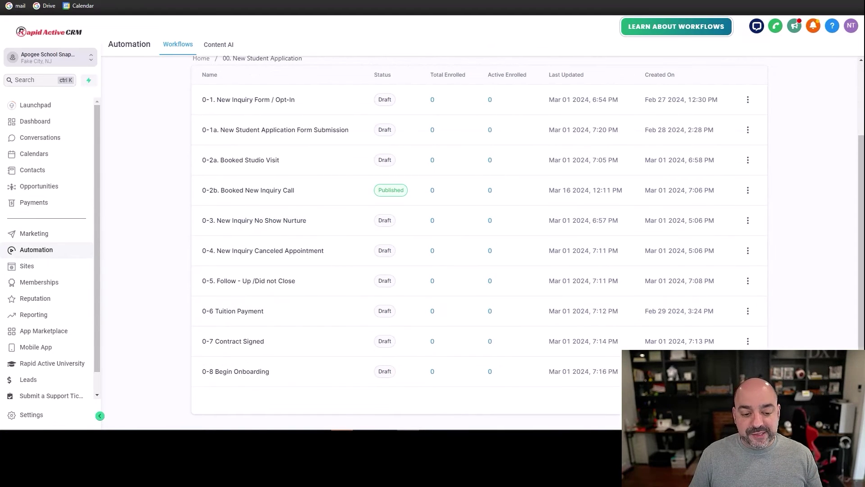
click(246, 343)
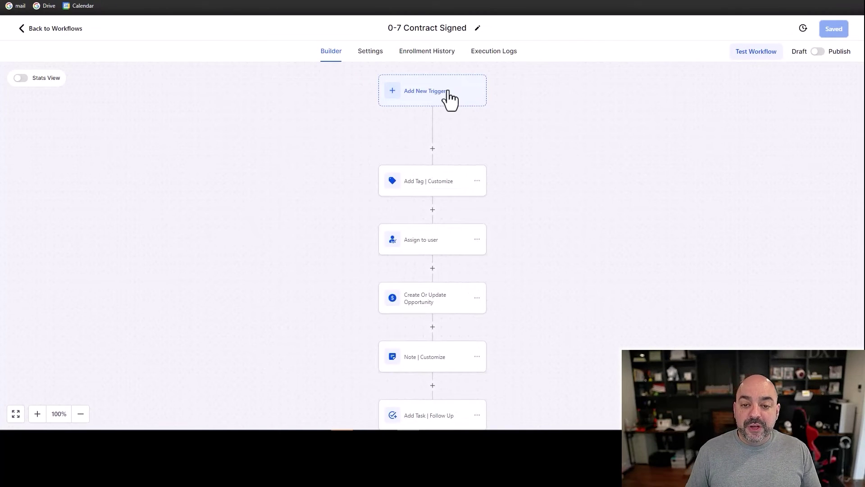
Add a Pipeline Stage Changed trigger with an In pipeline filter set to "01. New Leads/Students".
click(443, 104)
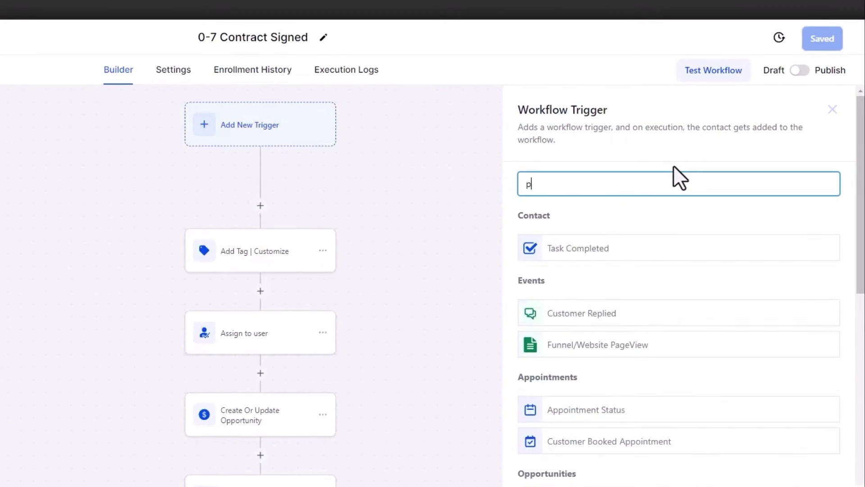
text(pip)
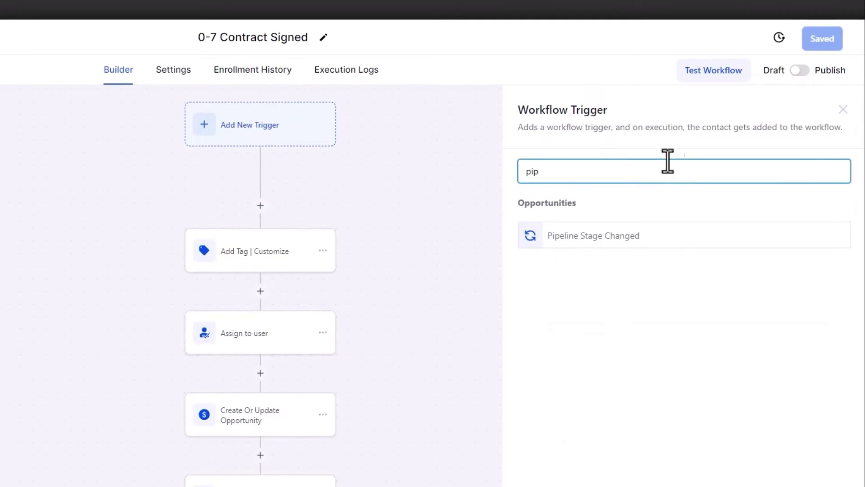
click(636, 234)
click(345, 305)
click(357, 321)
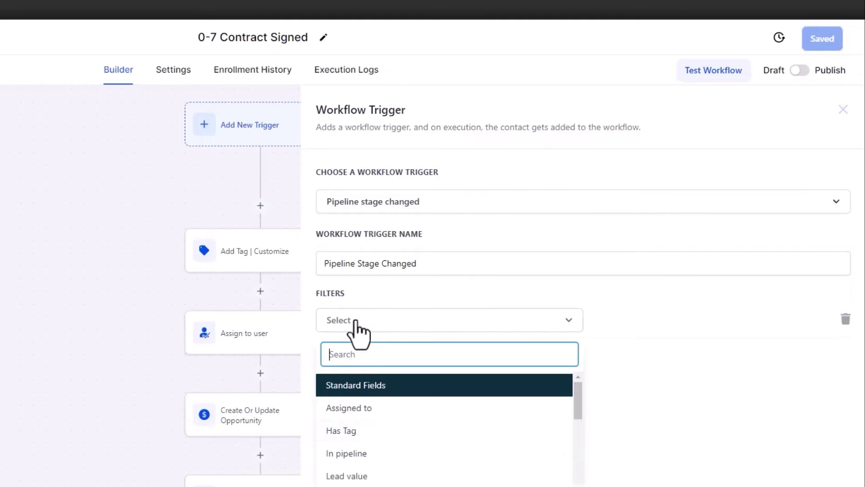
click(386, 451)
click(624, 324)
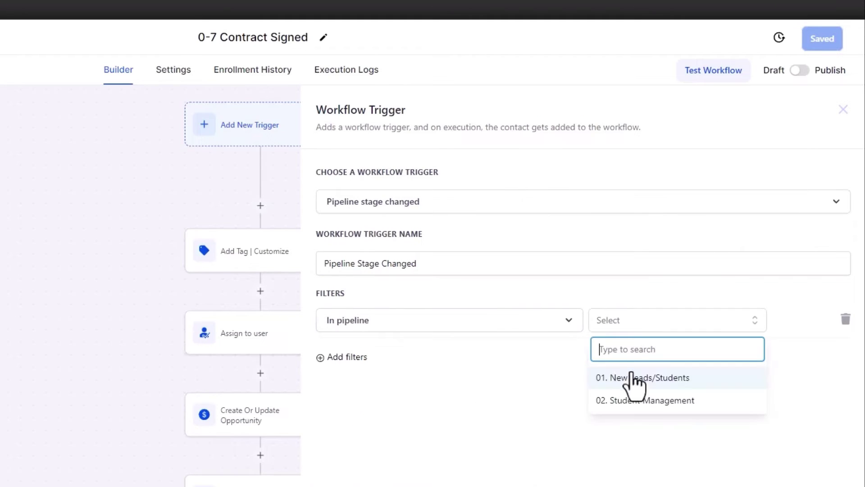
click(631, 377)
Add a Pipeline stage filter set to "Send Contract" and save the trigger.
click(354, 358)
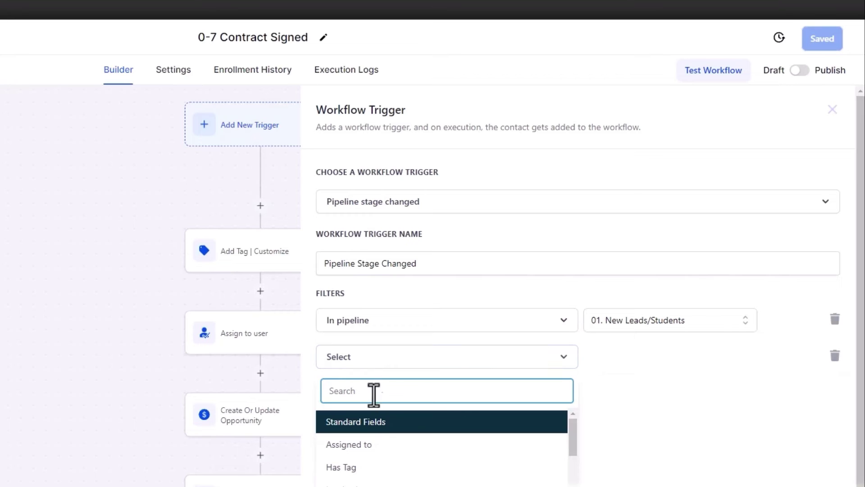
scroll(380, 451, down, 5)
click(380, 471)
click(654, 356)
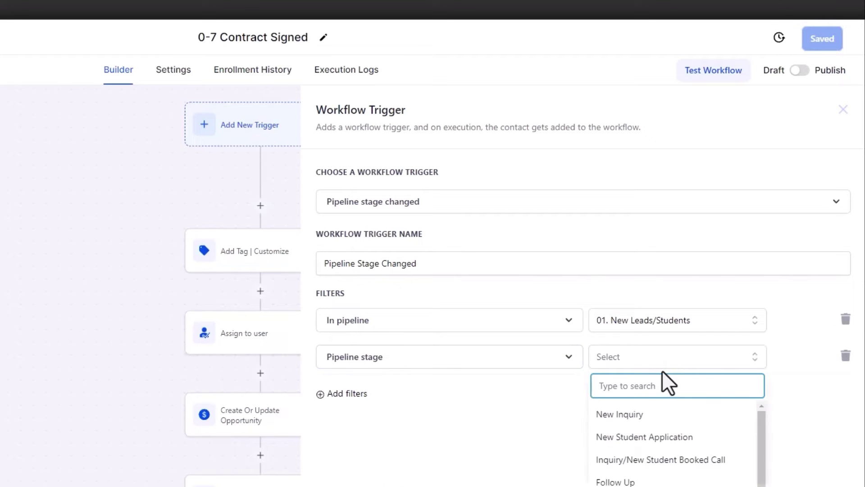
scroll(657, 450, down, 3)
click(649, 469)
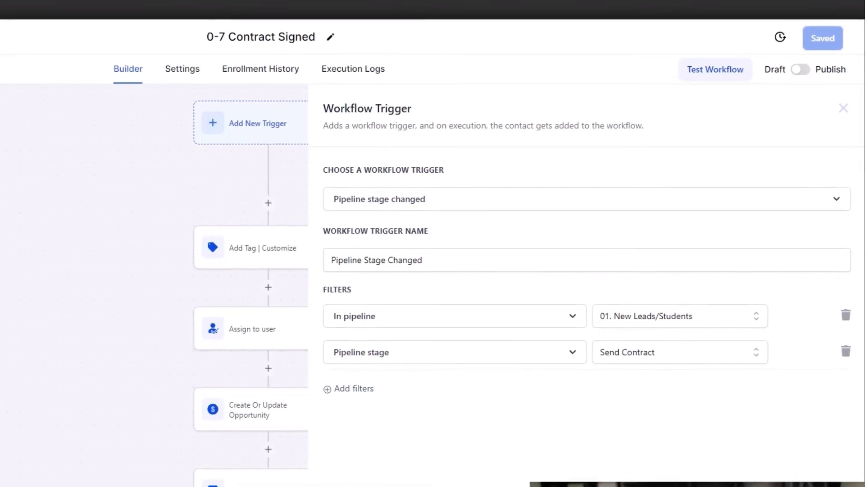
click(808, 484)
Delete the "Email | Confirmation Email" action and all actions after it from the workflow.
scroll(480, 294, down, 3)
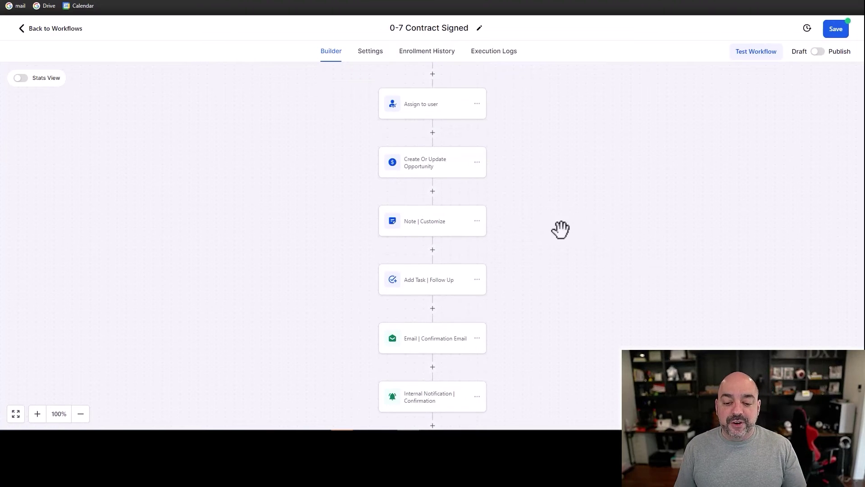
scroll(560, 229, down, 2)
click(477, 271)
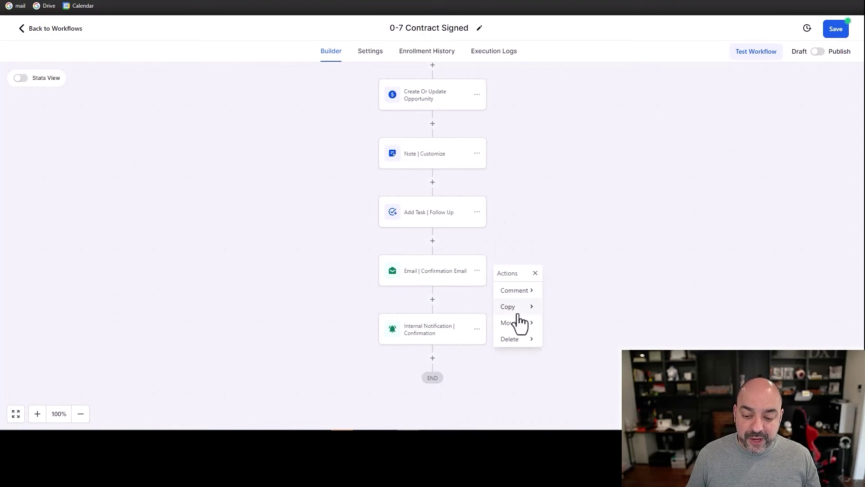
click(528, 338)
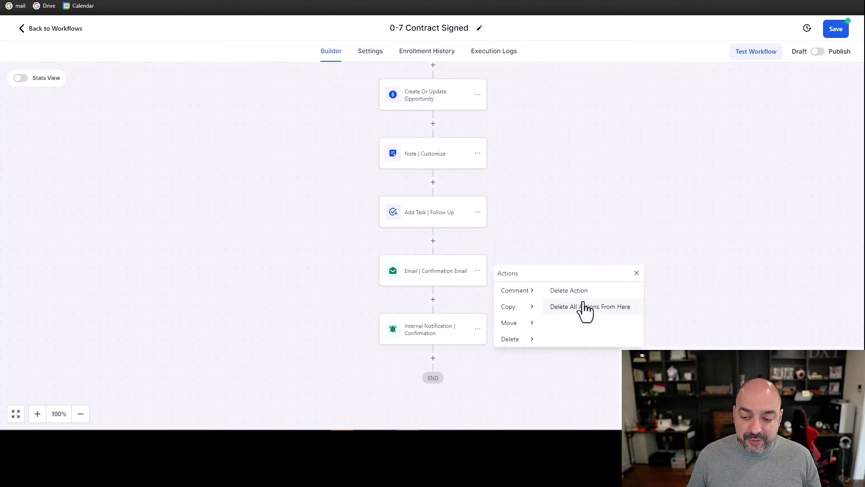
click(584, 305)
click(529, 261)
Delete the "Add Tag | Customize" action and all remaining actions after it.
scroll(450, 189, up, 4)
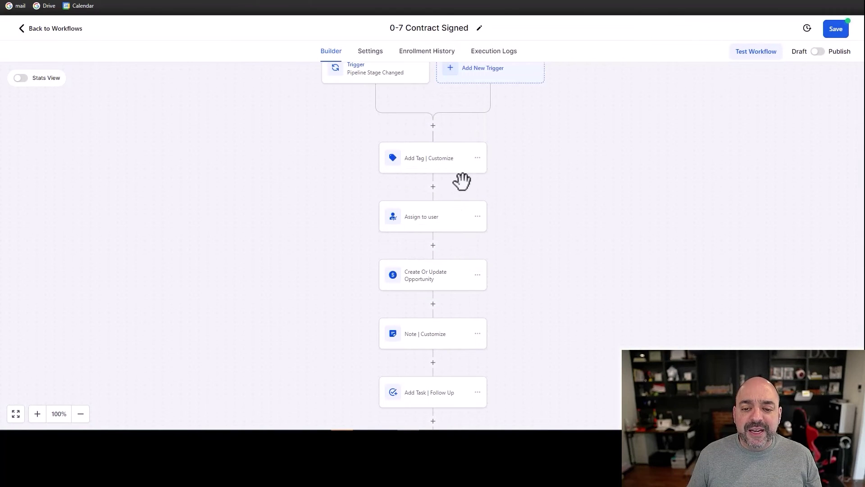
click(477, 157)
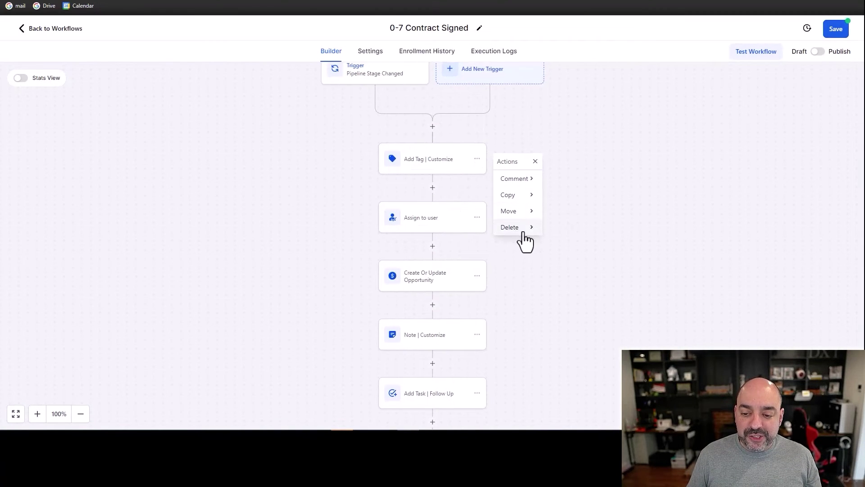
click(523, 234)
click(590, 194)
click(531, 260)
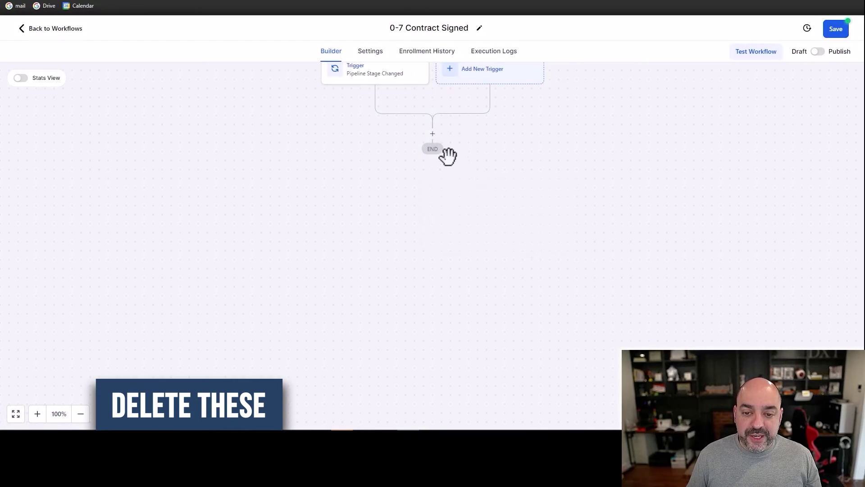
Add a Send Documents & Contracts action below the Pipeline Stage Changed trigger.
click(432, 134)
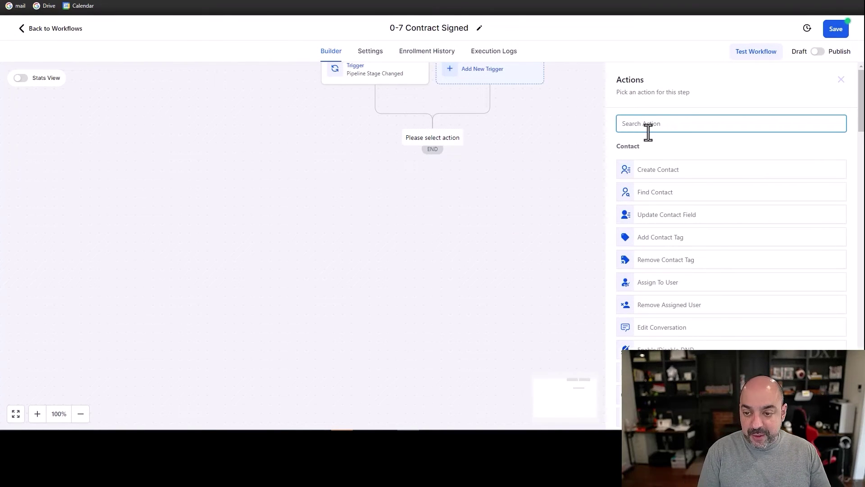
scroll(689, 224, down, 10)
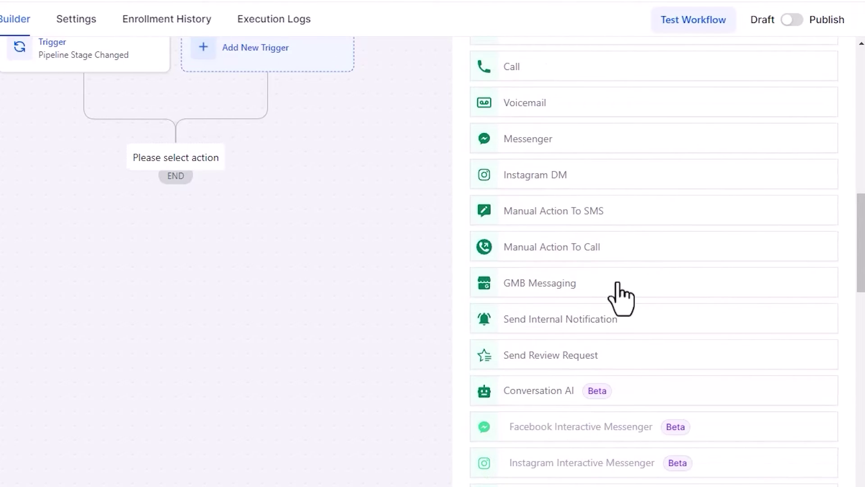
scroll(620, 299, down, 15)
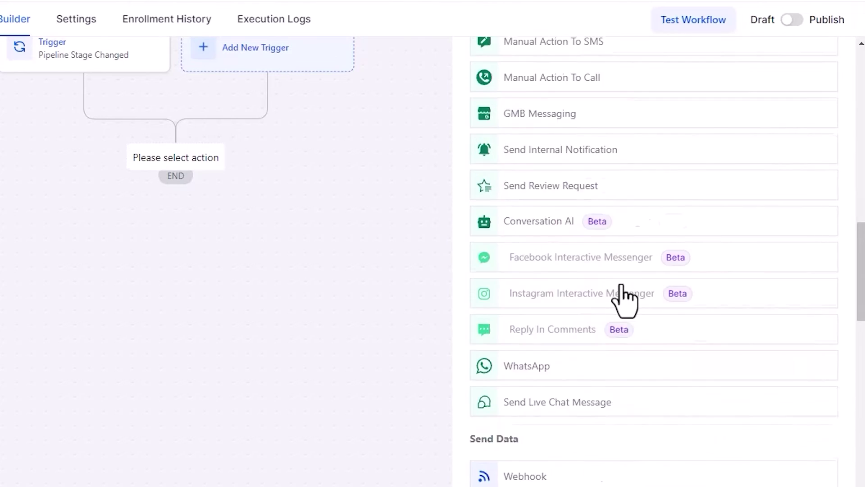
scroll(624, 302, down, 15)
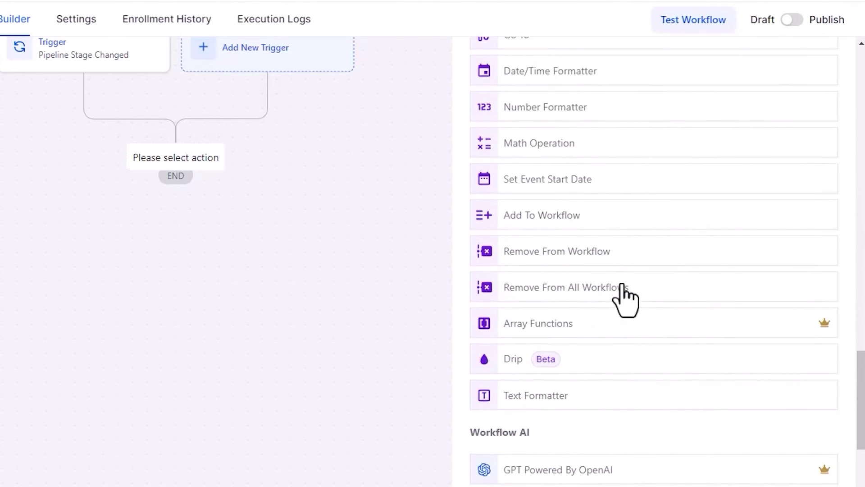
scroll(624, 288, down, 2)
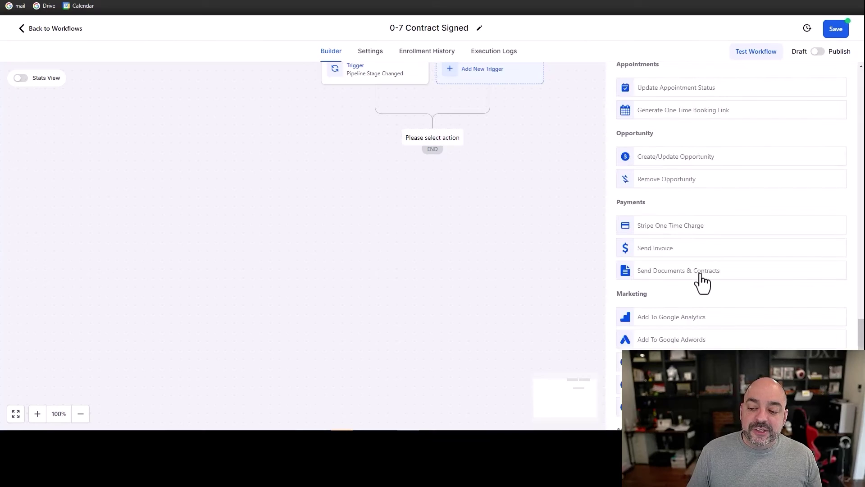
click(606, 372)
Choose the sending user and the template "02. Apogee Sample Contract For Demonstration" for the contract action, and save it.
click(550, 241)
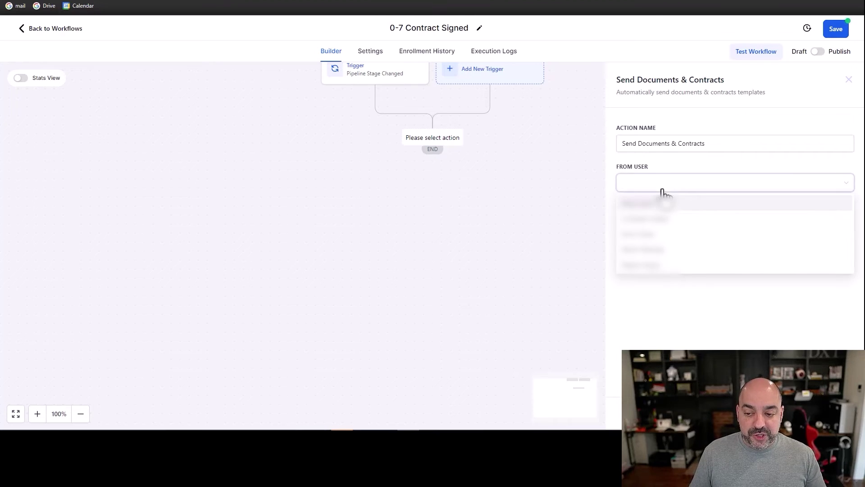
click(666, 243)
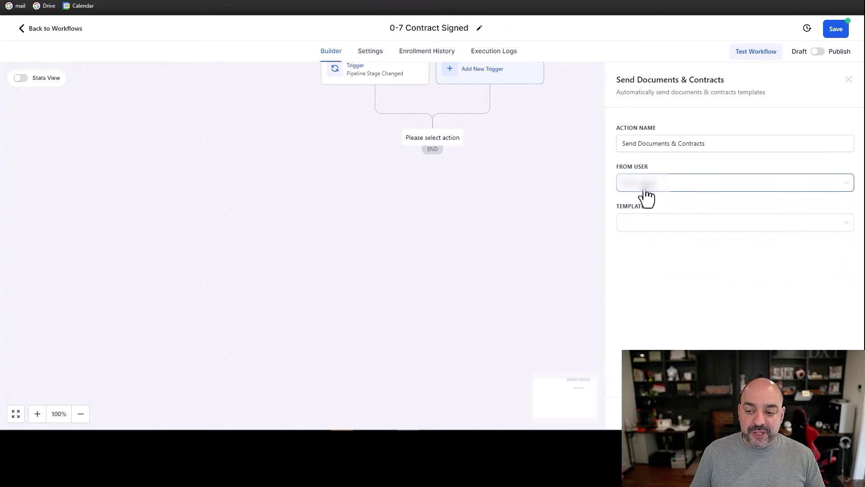
click(657, 225)
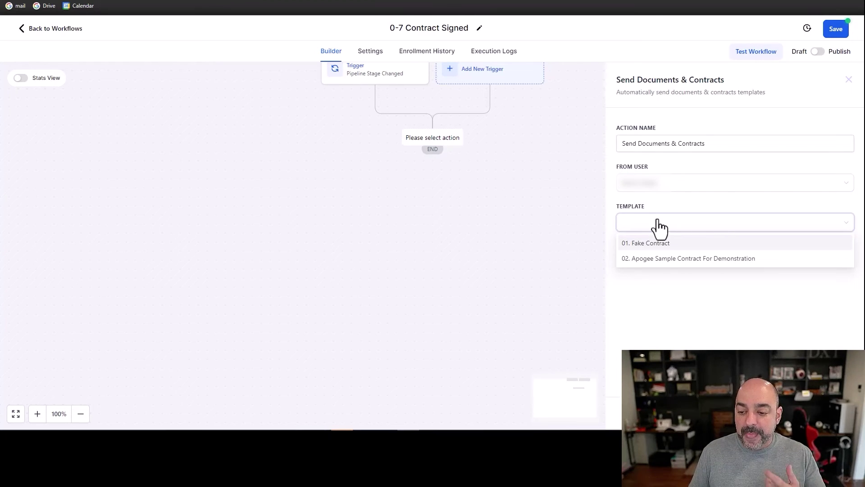
click(663, 260)
click(706, 451)
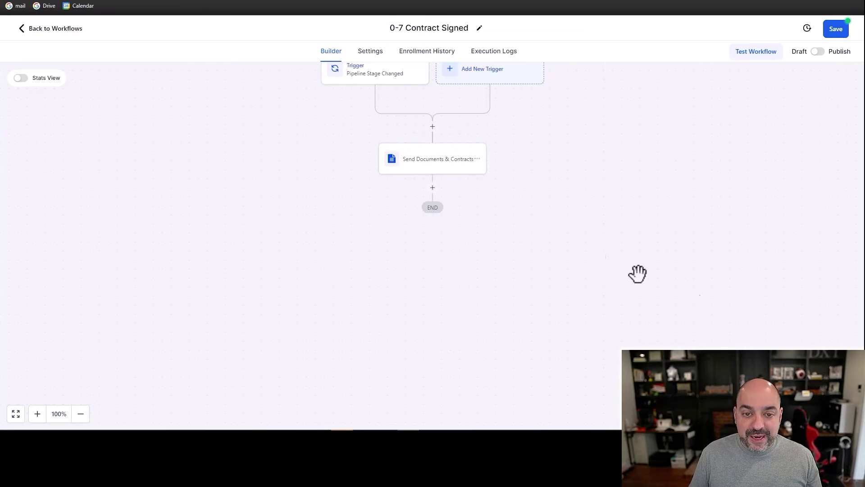
Add an SMS action below the Send Documents & Contracts action.
scroll(608, 263, up, 3)
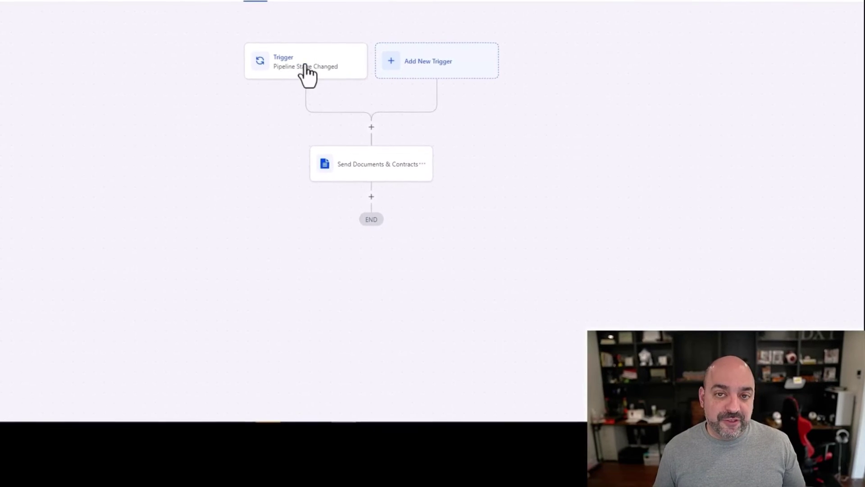
click(371, 196)
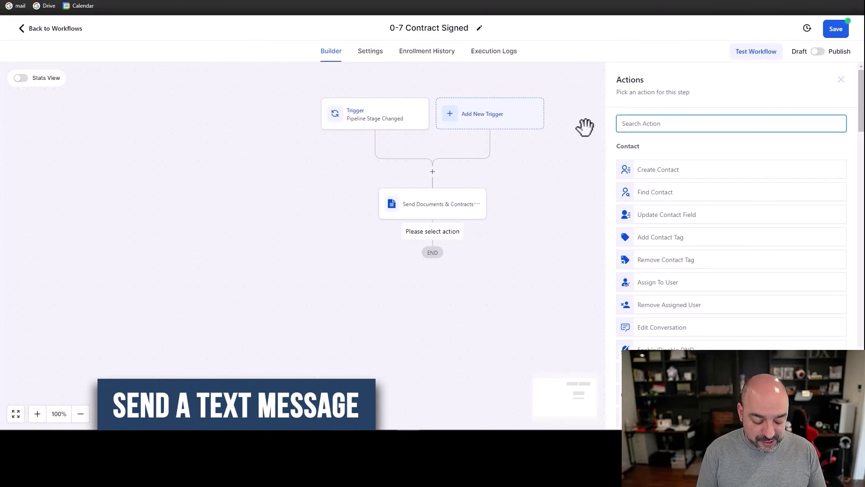
text(sms)
click(657, 162)
Write the SMS message "{{contact.first_name}}, We just sent the contract over, please check your email and give us a call.", inserting the contact's first name as a custom value.
click(626, 232)
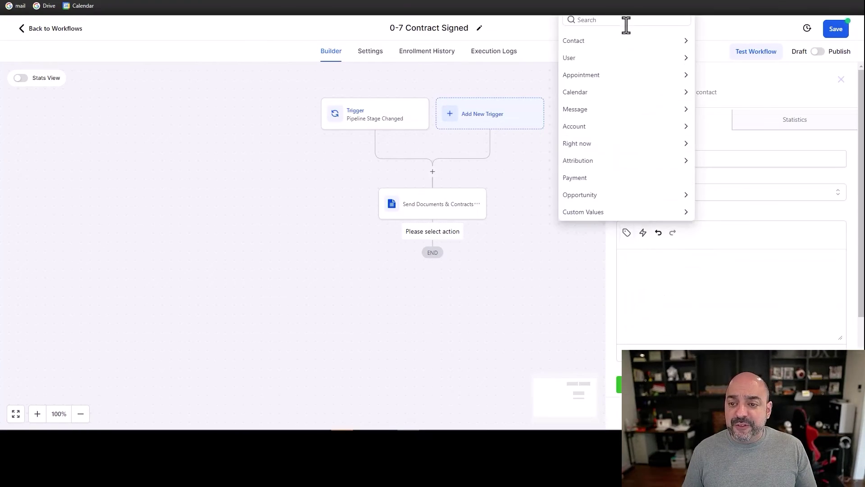
click(653, 39)
click(653, 54)
text(, We just sent )
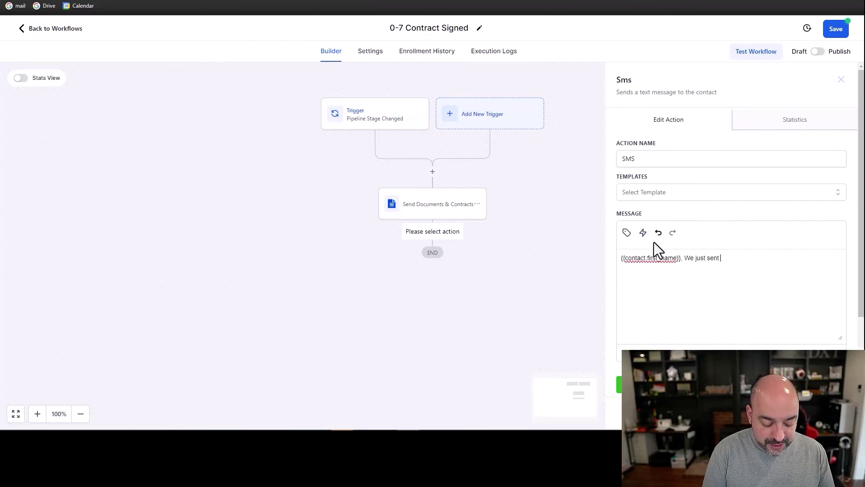
text(the contract over, please sign)
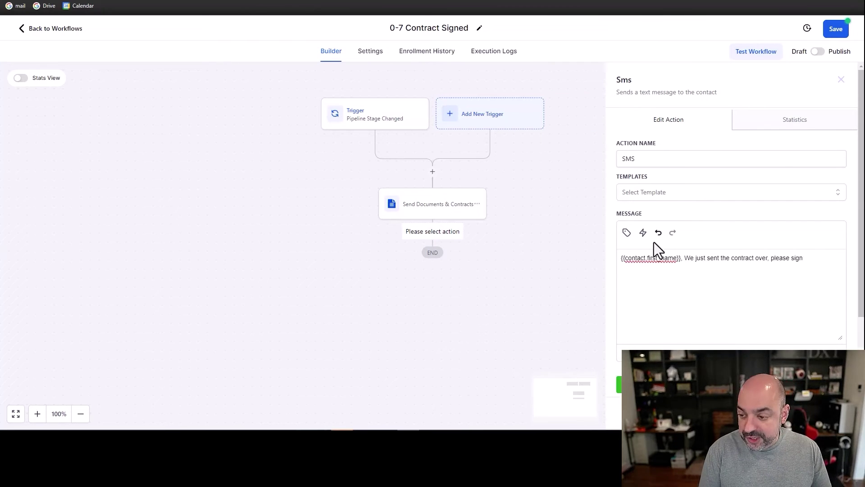
key(BackSpace)
text(check your email and give us a call.)
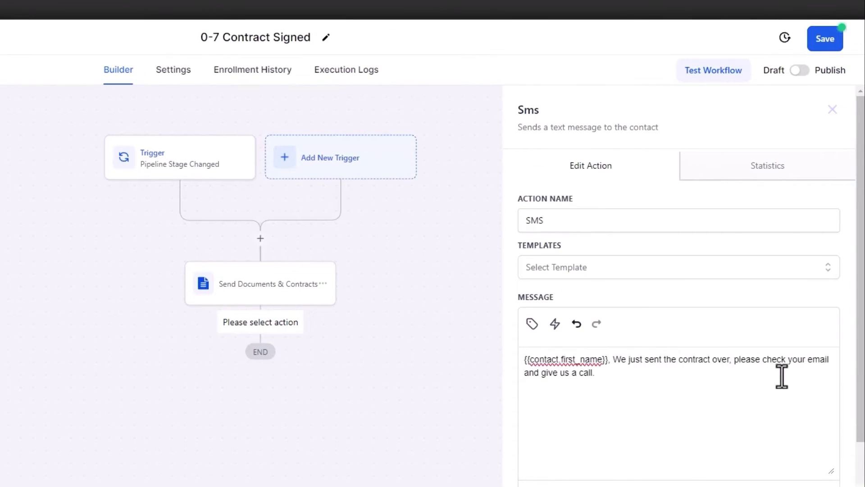
Replace the SMS ending "give us a call." with "sign the contract so we can start your onboarding", correcting the misspelled words.
drag(588, 359, 550, 379)
drag(603, 378, 545, 374)
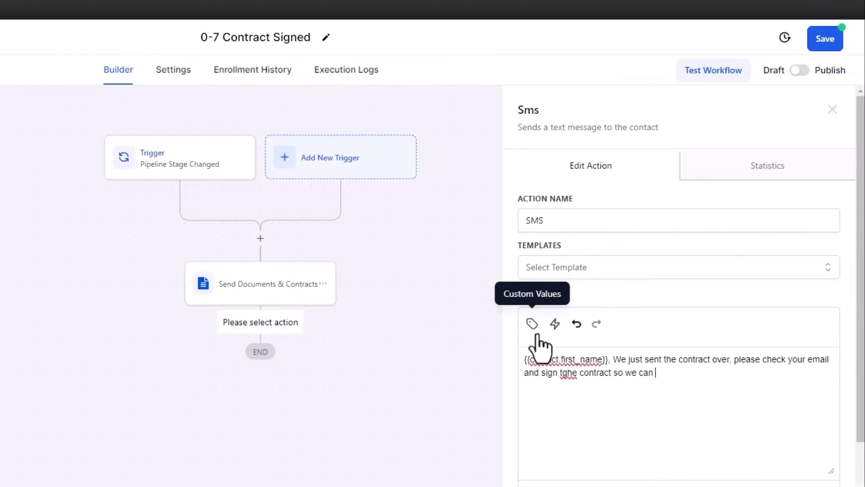
text(onboarding)
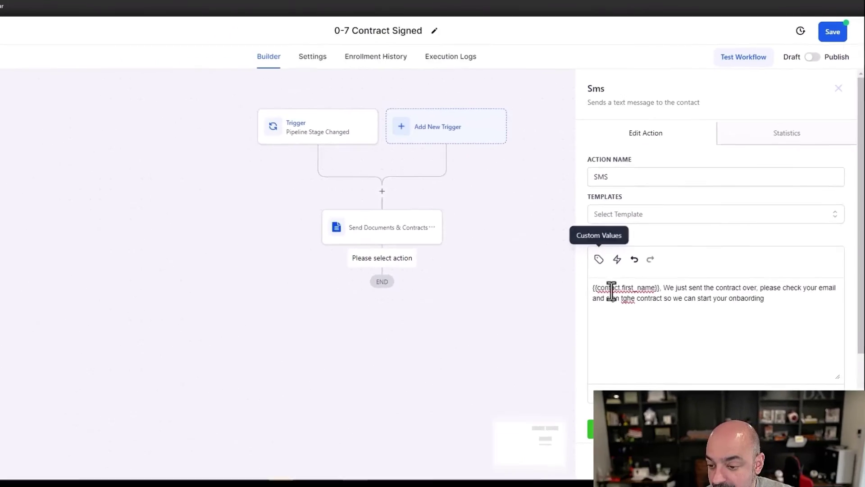
right_click(569, 372)
click(680, 118)
right_click(759, 267)
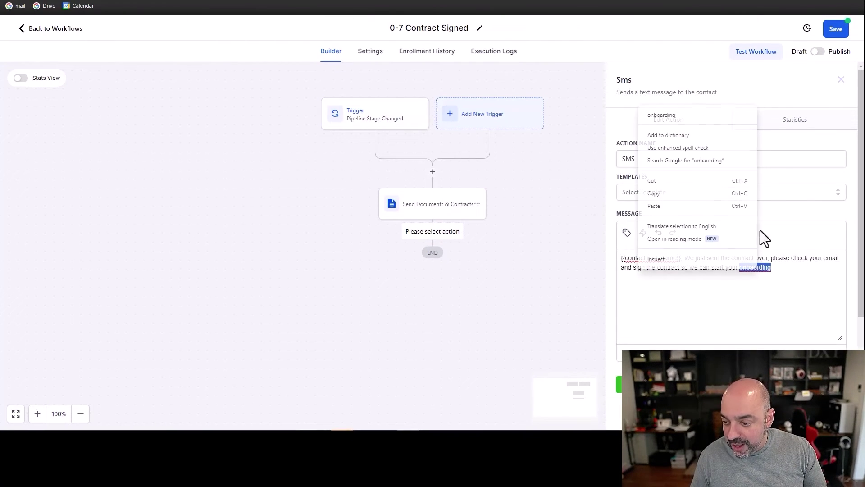
click(687, 111)
Save the SMS action and the 0-7 Contract Signed workflow.
click(640, 384)
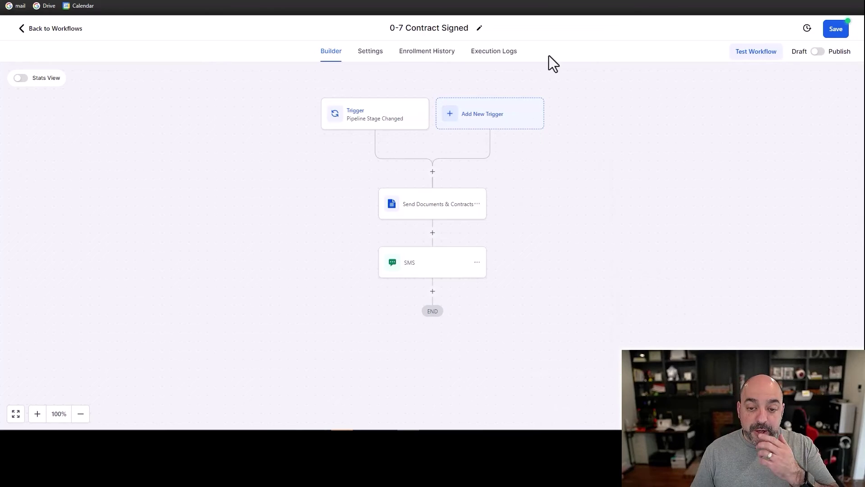
click(835, 32)
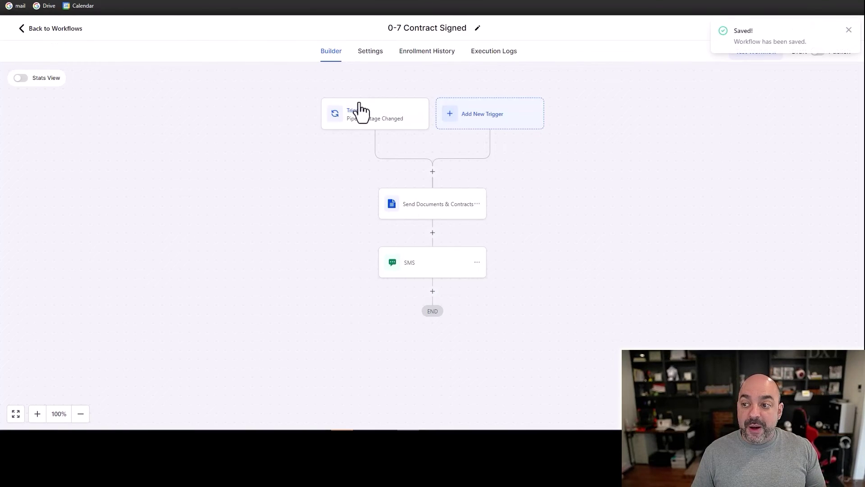
click(850, 31)
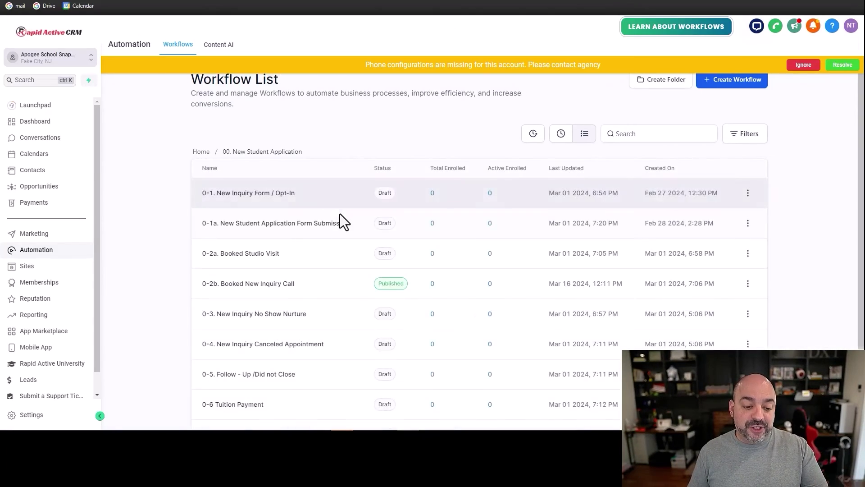
Duplicate the 0-7 Contract Signed workflow under the name "0-7a Contract Signed".
scroll(334, 234, down, 3)
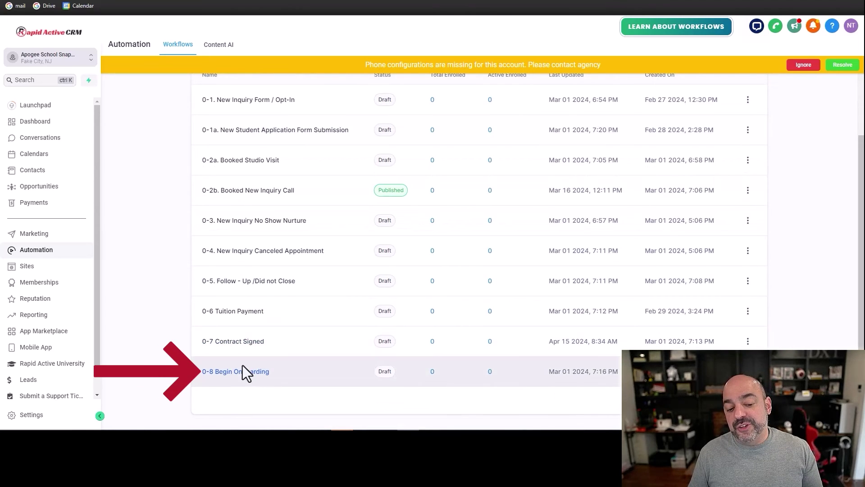
click(748, 342)
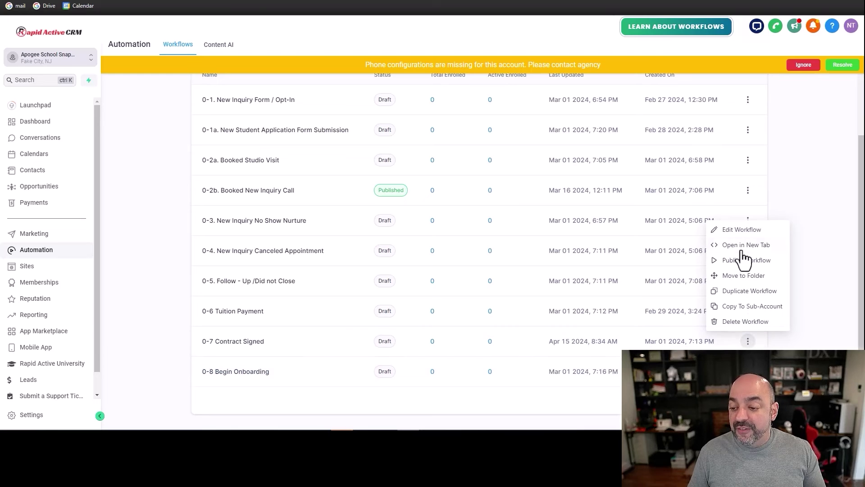
click(749, 291)
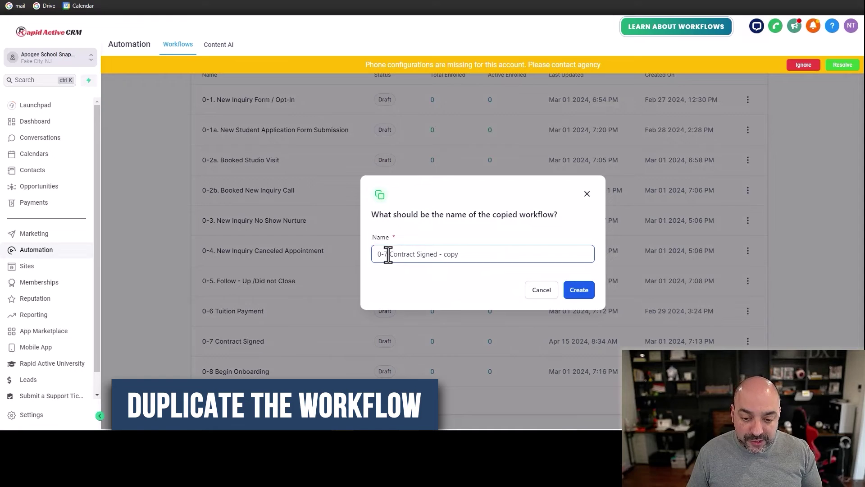
text(a)
drag(526, 258, 444, 254)
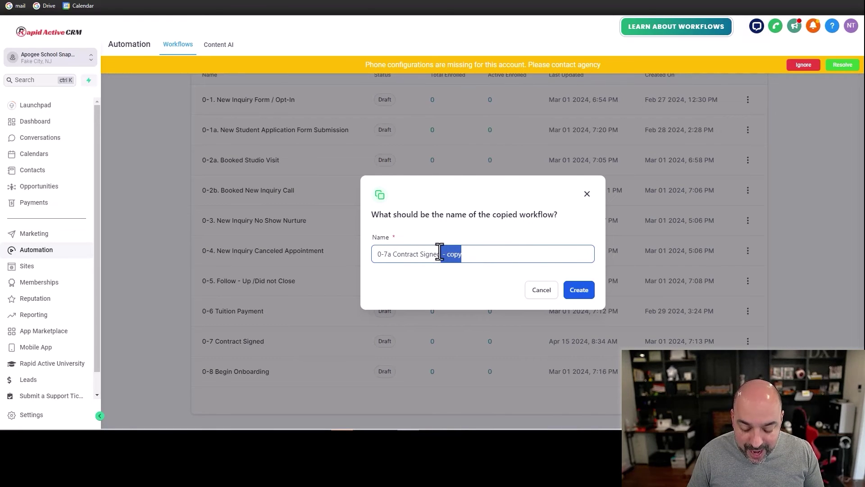
click(575, 294)
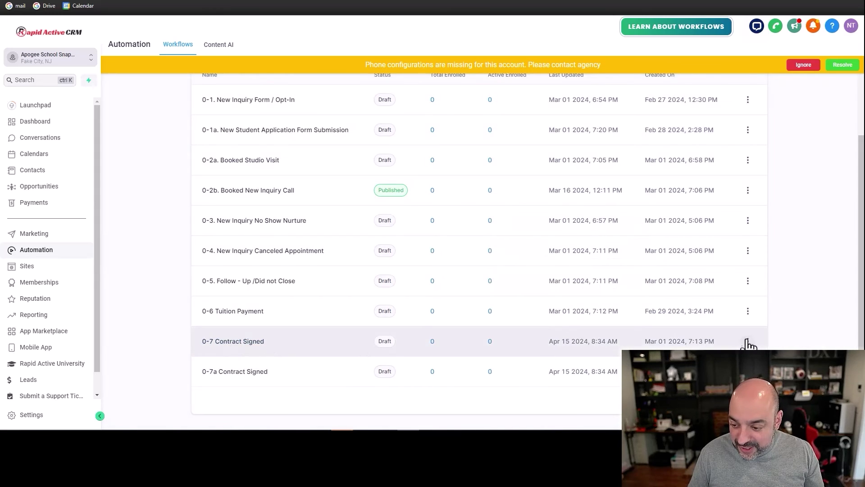
Open the original 0-7 Contract Signed workflow and rename it "0-7 Send Contract".
click(748, 342)
click(743, 229)
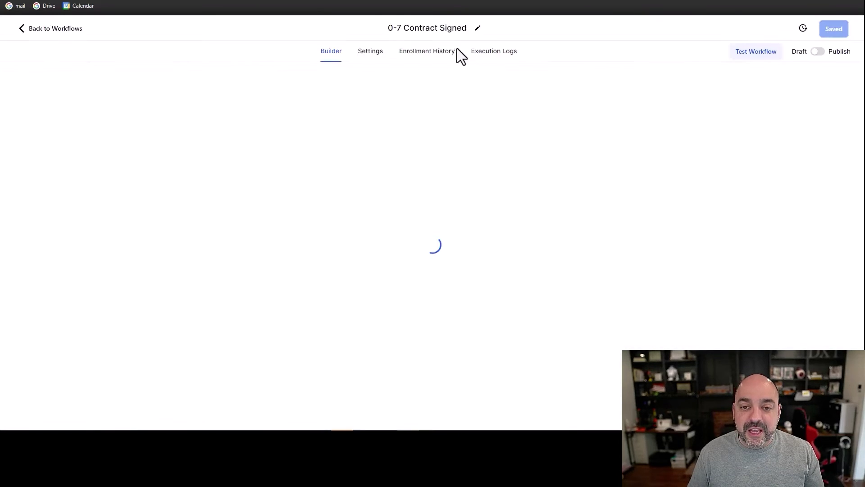
drag(466, 28, 401, 30)
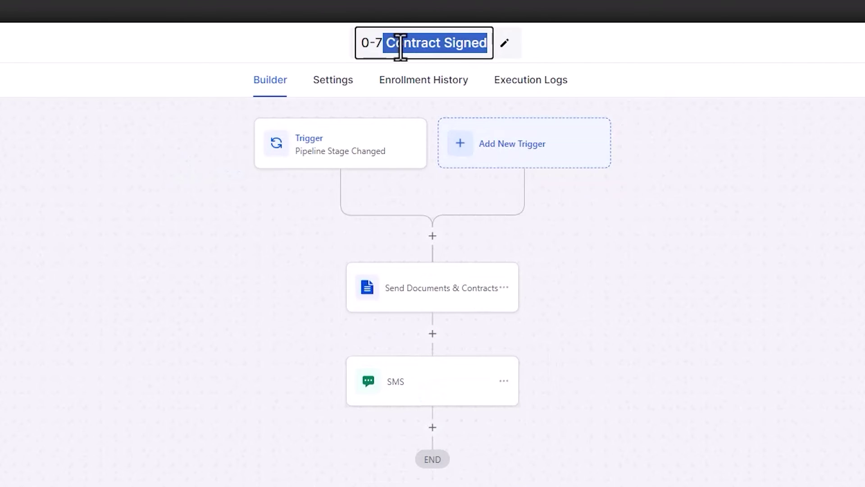
key(BackSpace)
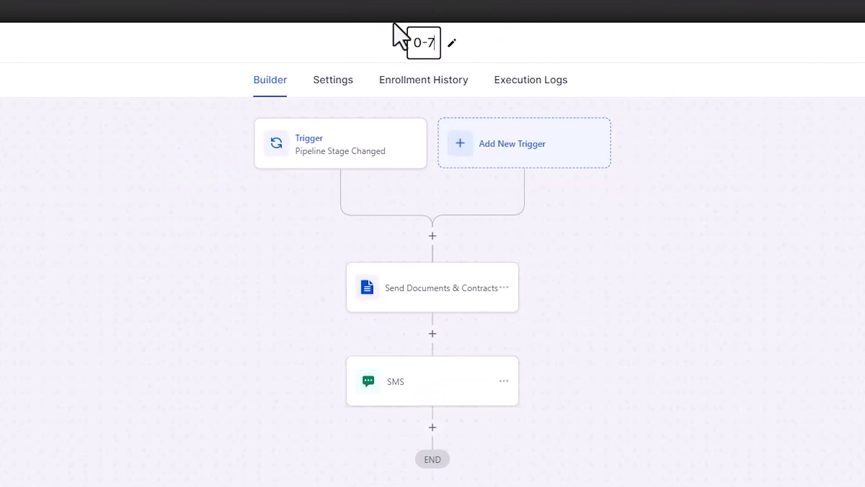
text(Send Copnm)
key(BackSpace)
key(BackSpace)
key(BackSpace)
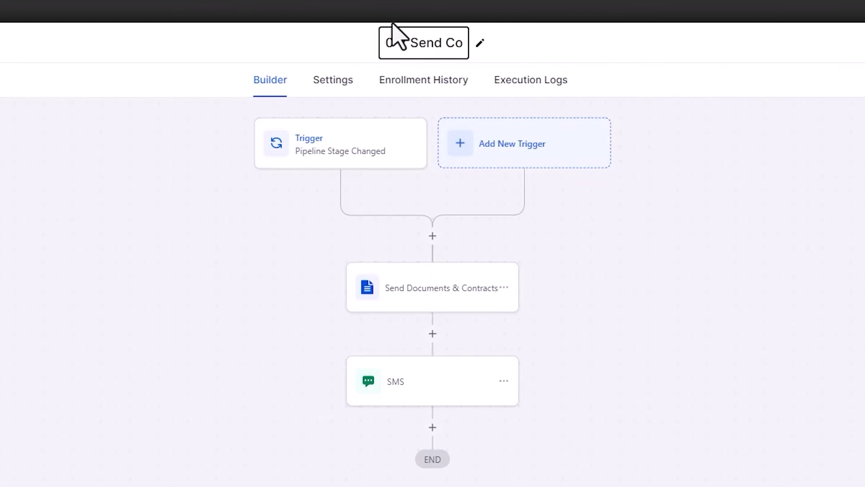
text(ntract)
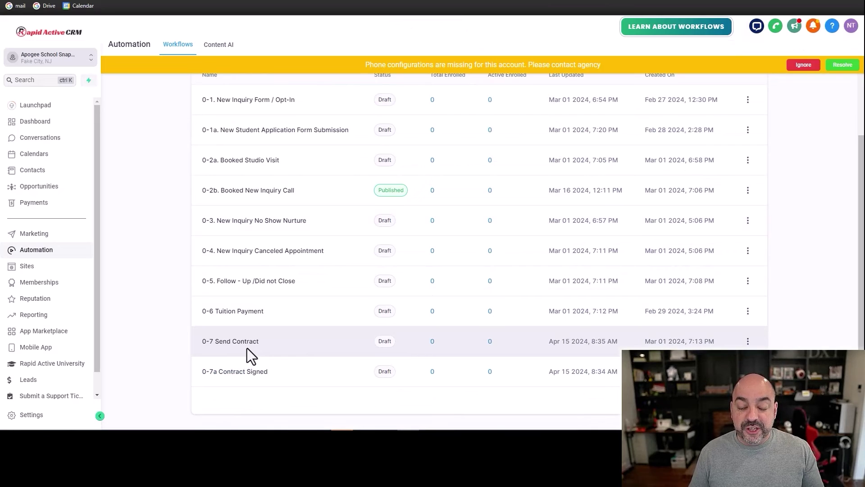
Open the 0-7a Contract Signed workflow and delete its Pipeline Stage Changed trigger.
click(245, 380)
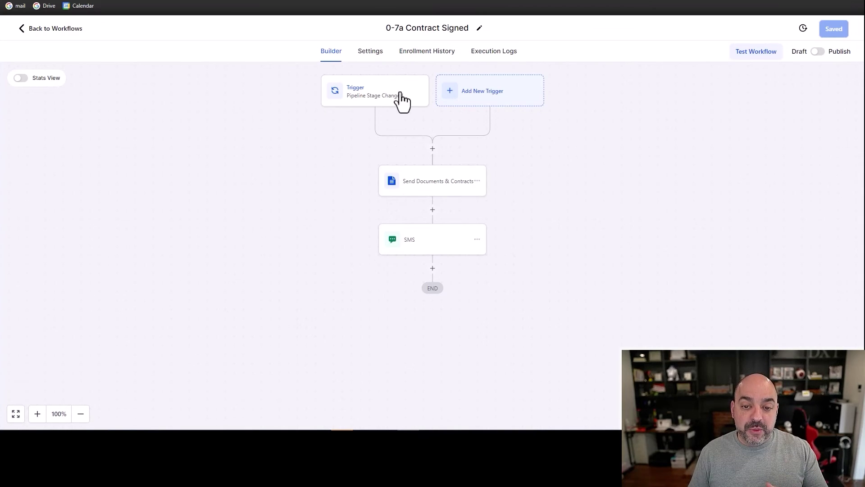
click(402, 101)
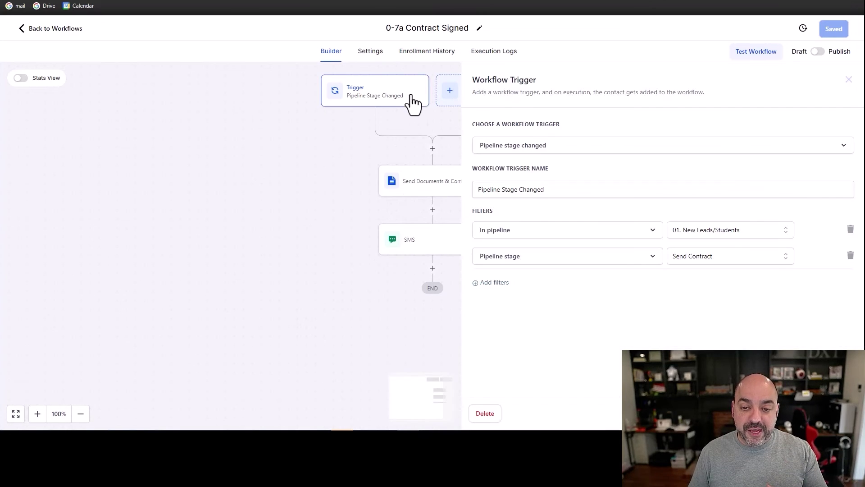
click(485, 413)
click(531, 254)
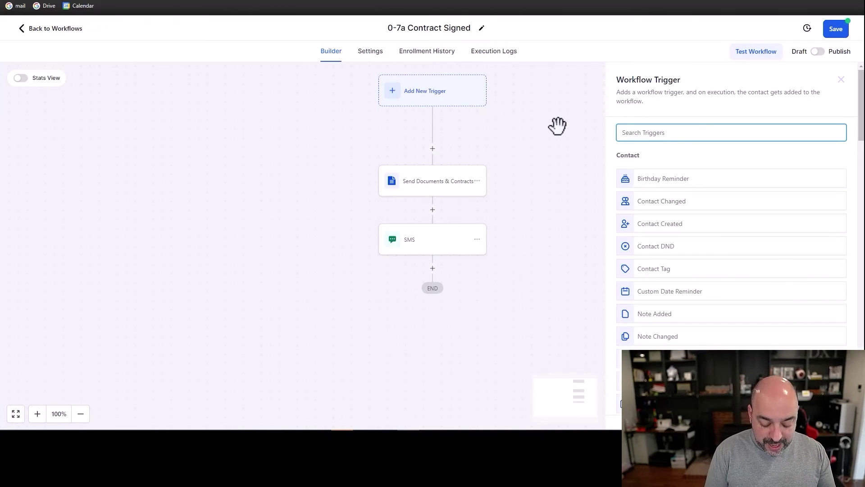
text(contac)
key(BackSpace)
key(BackSpace)
key(BackSpace)
key(BackSpace)
key(BackSpace)
key(BackSpace)
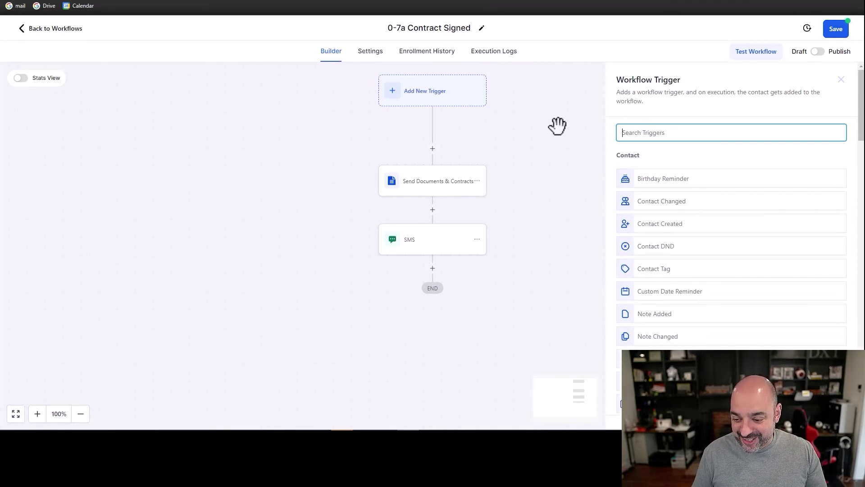
Choose Documents & Contracts from the Payments triggers as the new workflow trigger.
scroll(771, 269, down, 10)
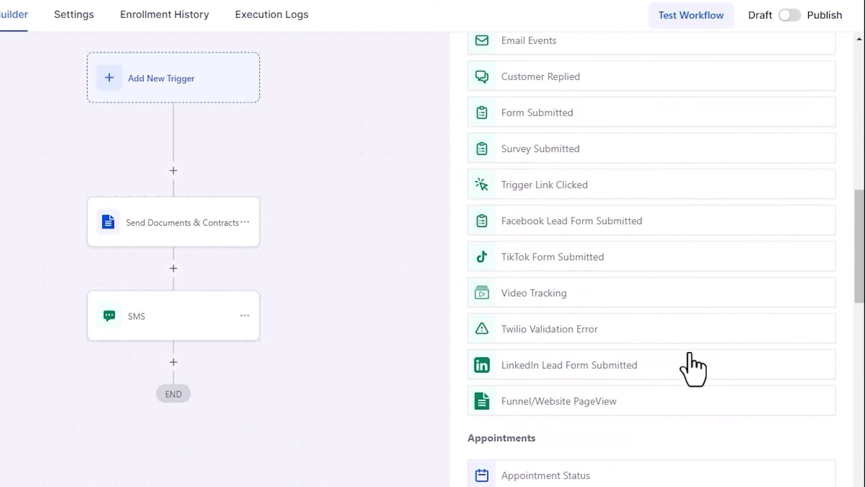
scroll(691, 350, up, 2)
scroll(688, 345, down, 15)
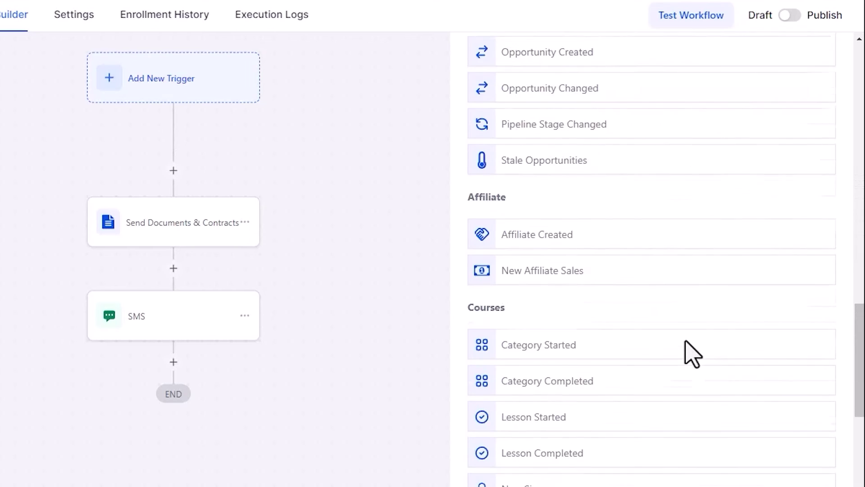
scroll(687, 349, down, 8)
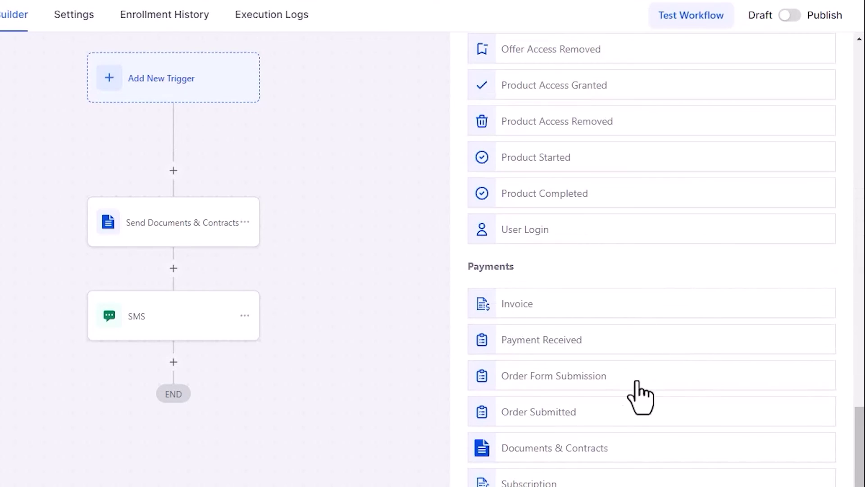
click(590, 453)
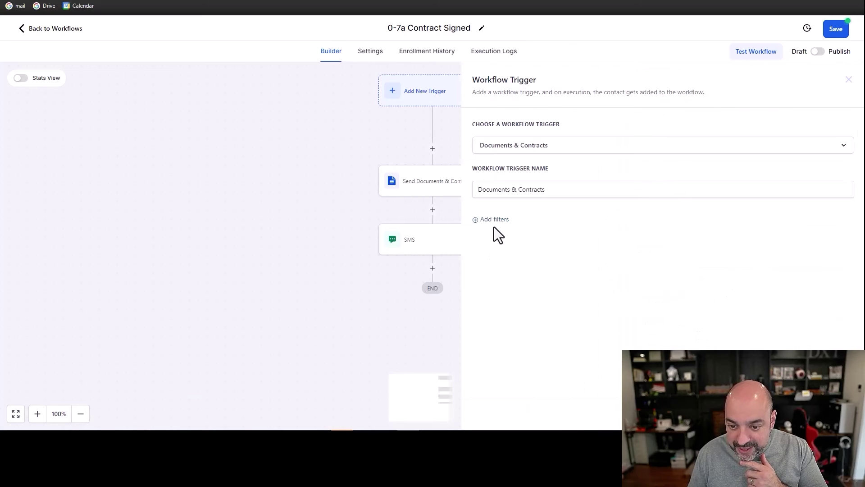
Add a trigger filter requiring that Template Is "02. Apogee Sample Contract For Demonstration".
click(493, 220)
click(504, 230)
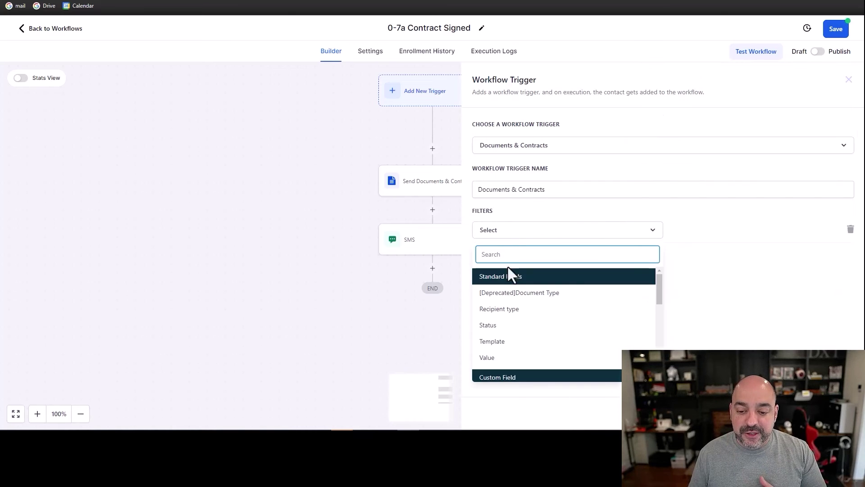
click(492, 341)
click(702, 232)
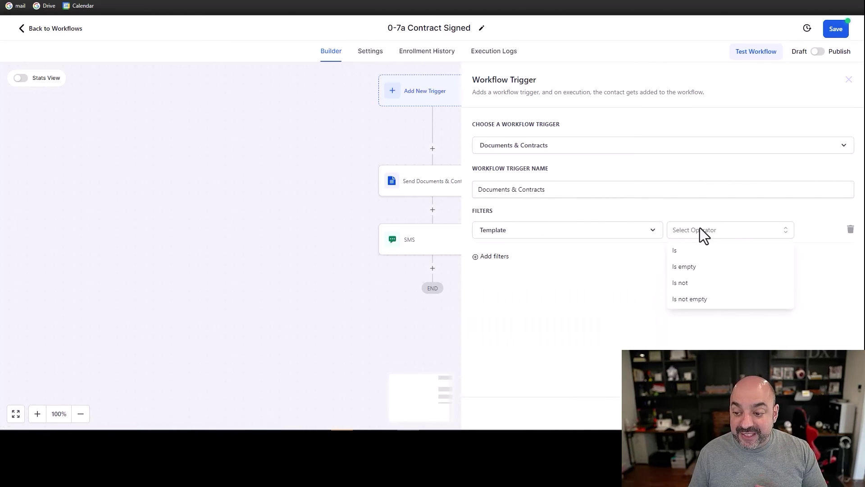
click(705, 251)
click(782, 234)
click(769, 292)
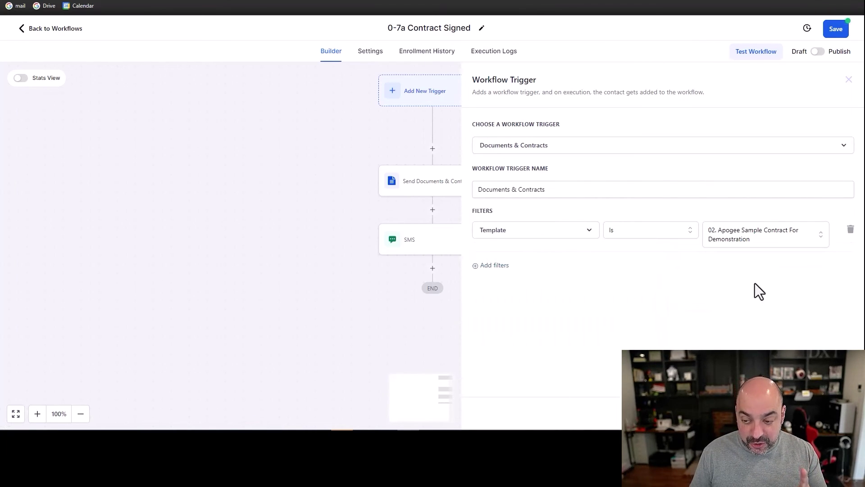
Add a second trigger filter requiring that Status Is Signed/Accepted and save the Documents & Contracts trigger.
click(496, 266)
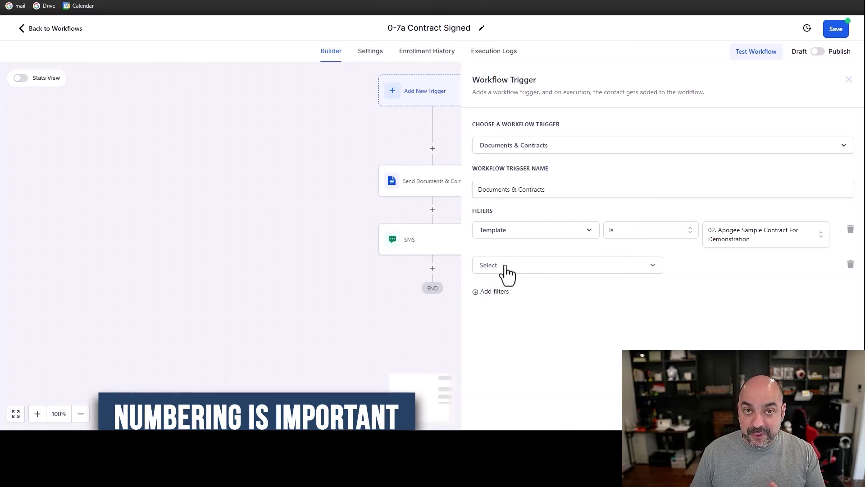
click(502, 268)
click(511, 361)
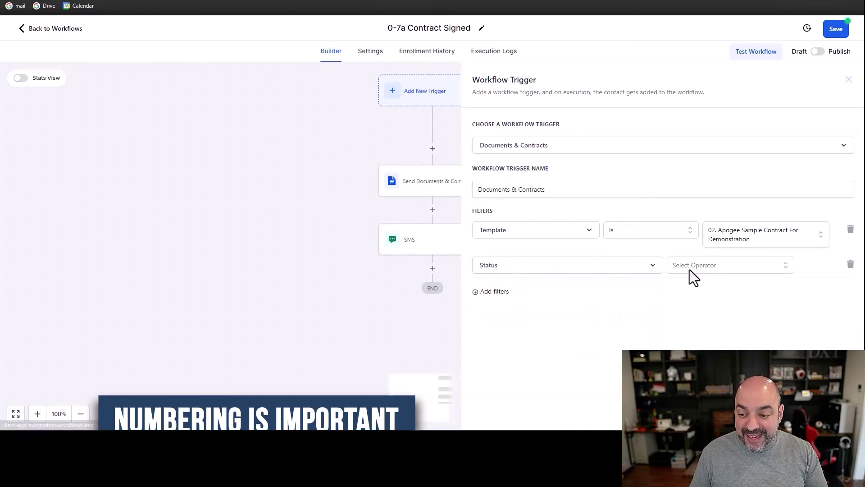
click(689, 266)
click(687, 284)
click(771, 266)
click(744, 340)
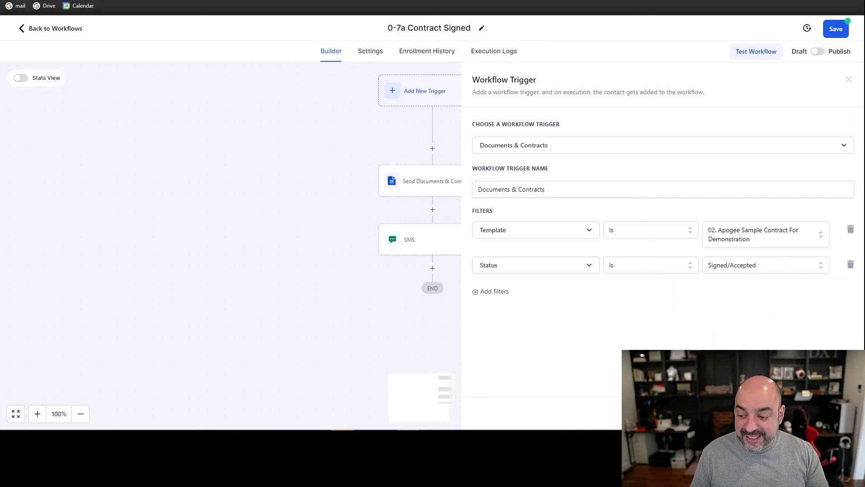
click(824, 413)
Delete all actions from Send Documents & Contracts onward in the 0-7a Contract Signed workflow.
click(476, 181)
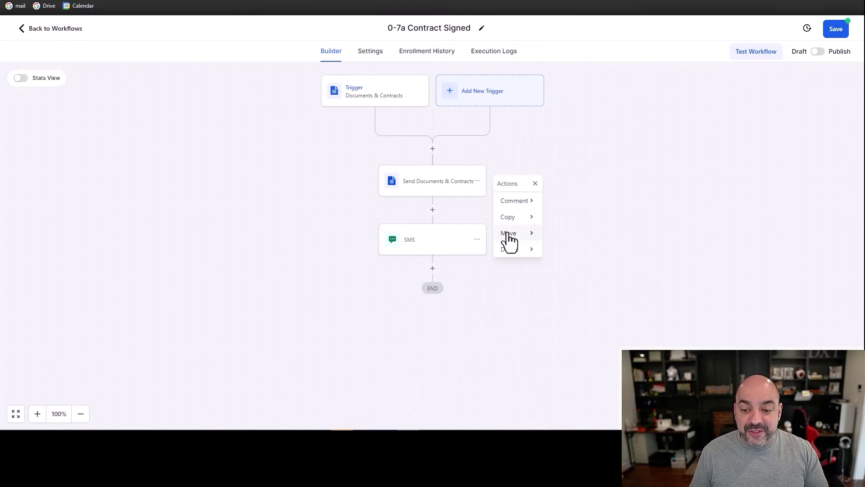
click(519, 248)
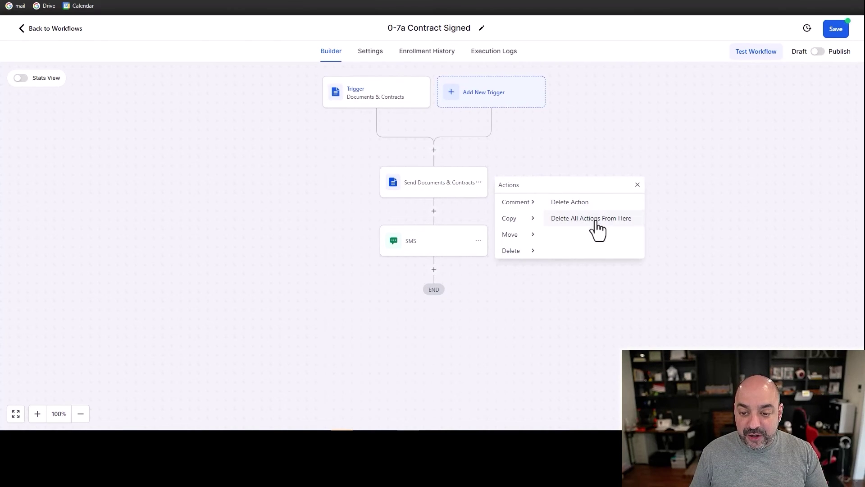
click(596, 219)
click(528, 261)
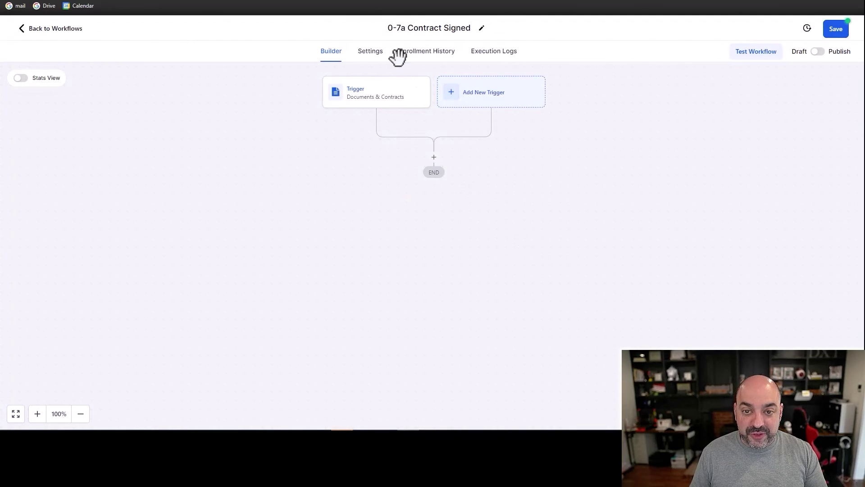
click(374, 91)
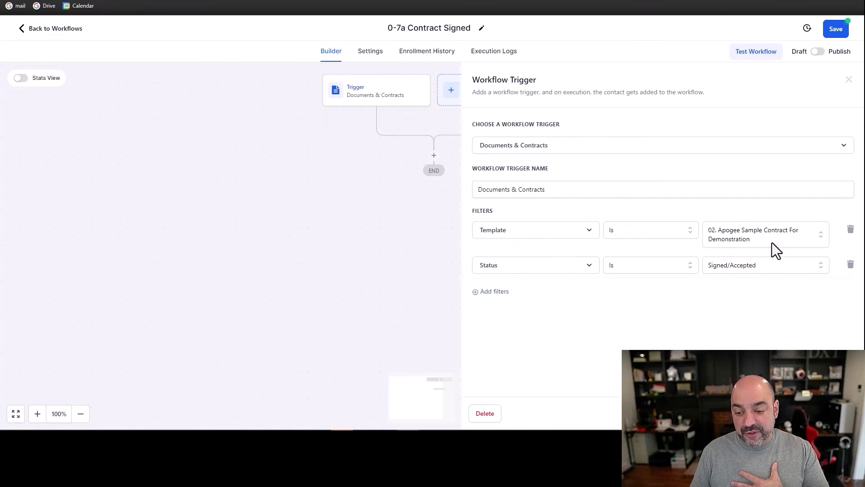
click(848, 80)
Add an Add Contact Tag action below the trigger that applies the existing "contract signed" tag.
click(434, 156)
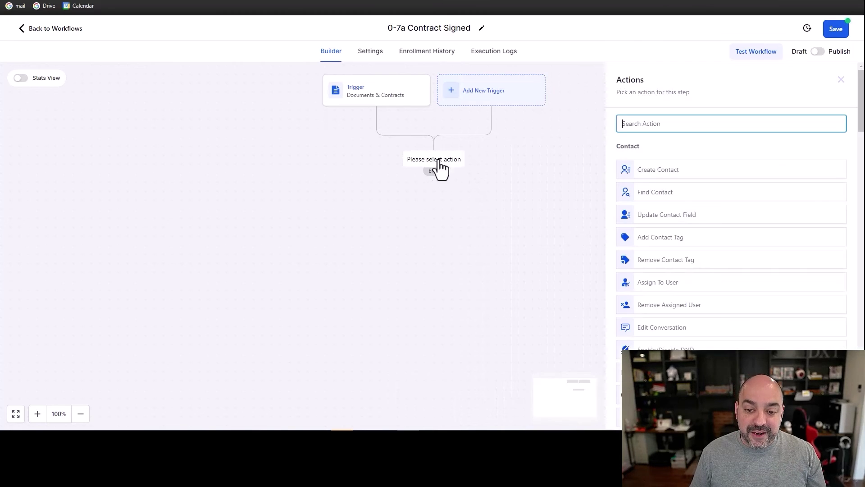
text(tag)
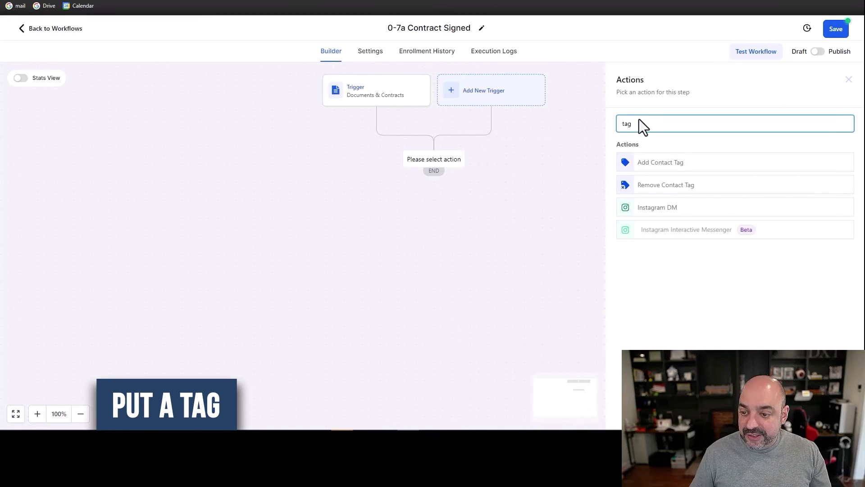
click(673, 172)
click(655, 184)
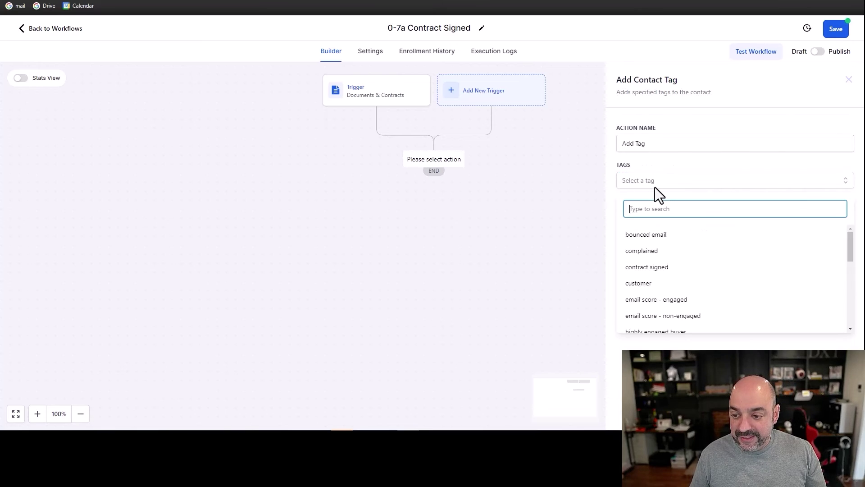
text(contract Signed)
click(743, 241)
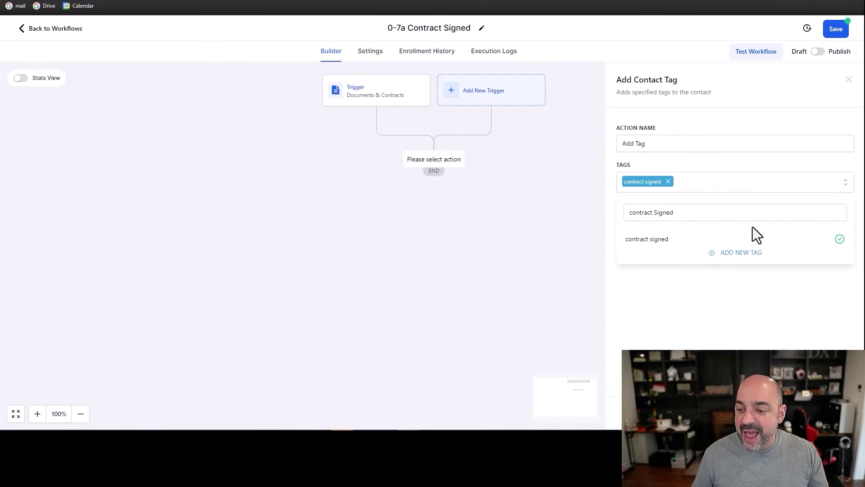
click(829, 412)
click(427, 209)
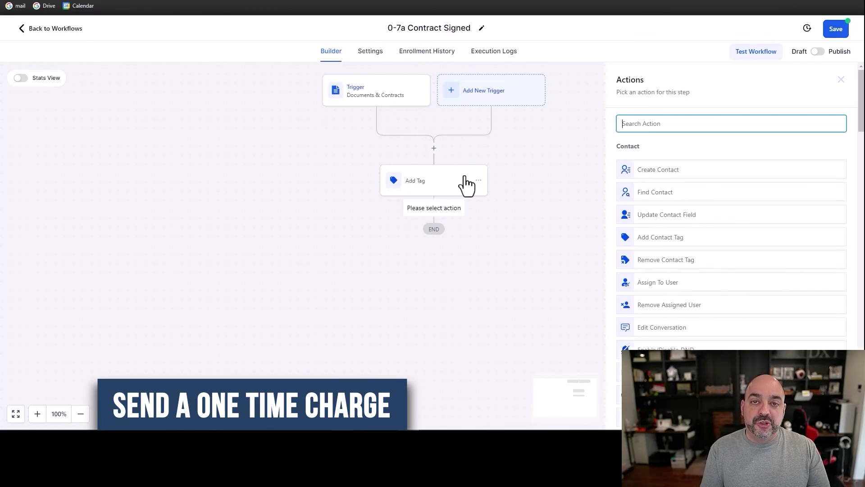
text(str)
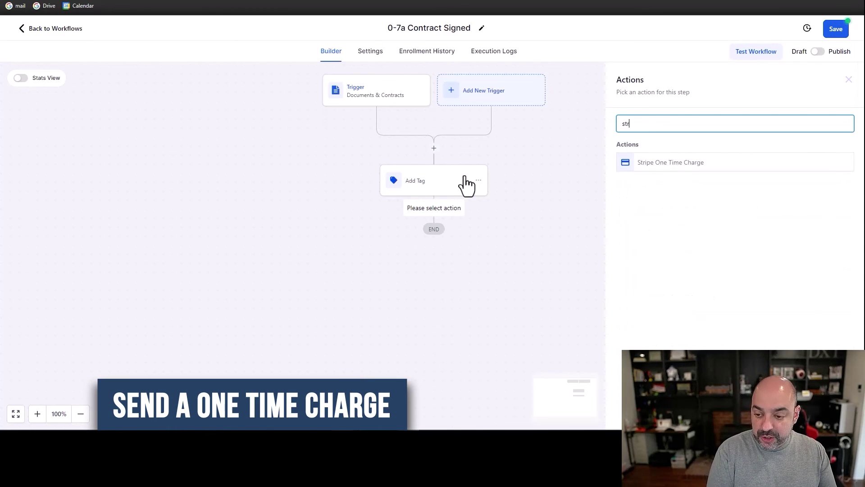
click(690, 170)
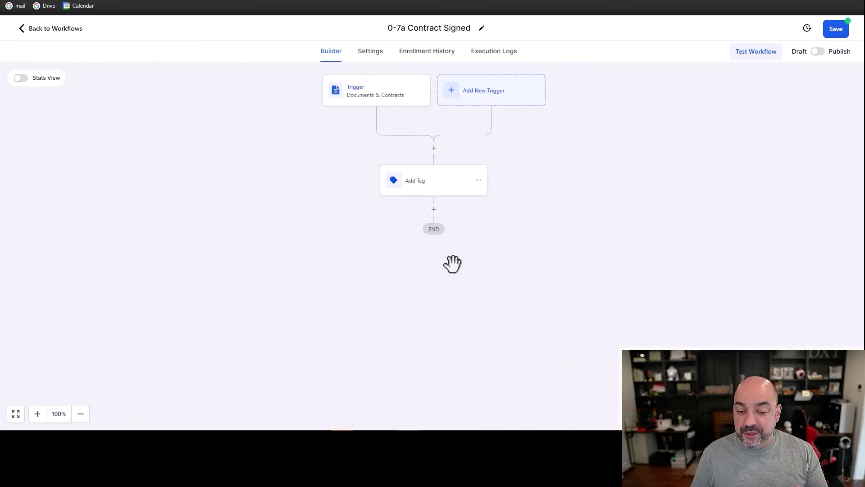
click(434, 211)
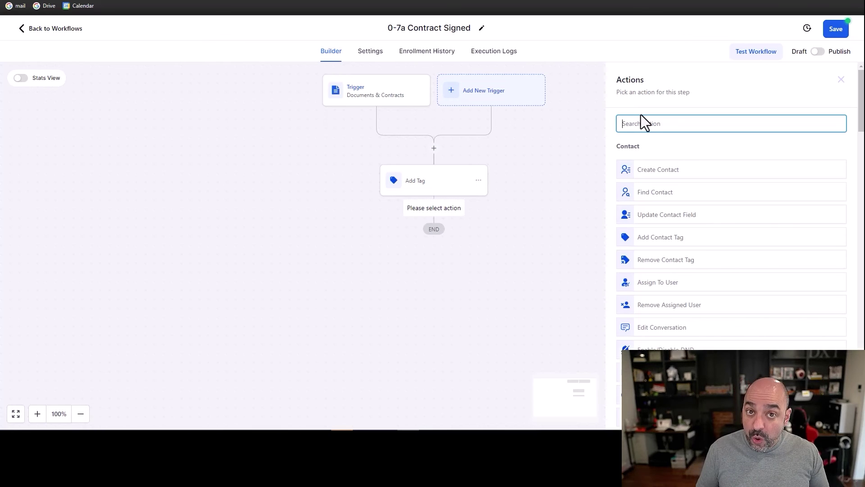
text(invoice)
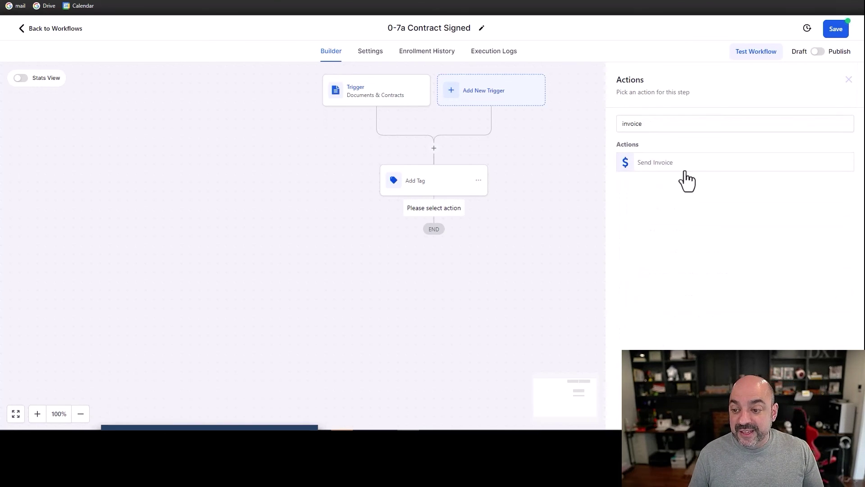
click(683, 165)
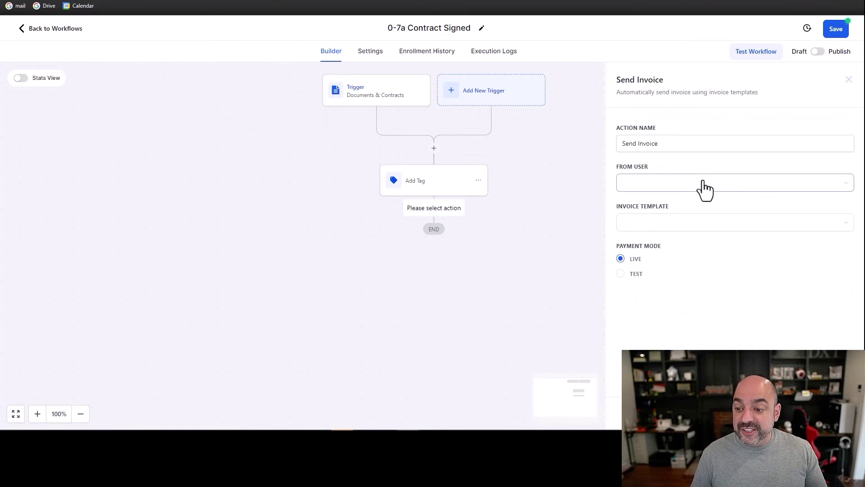
click(704, 185)
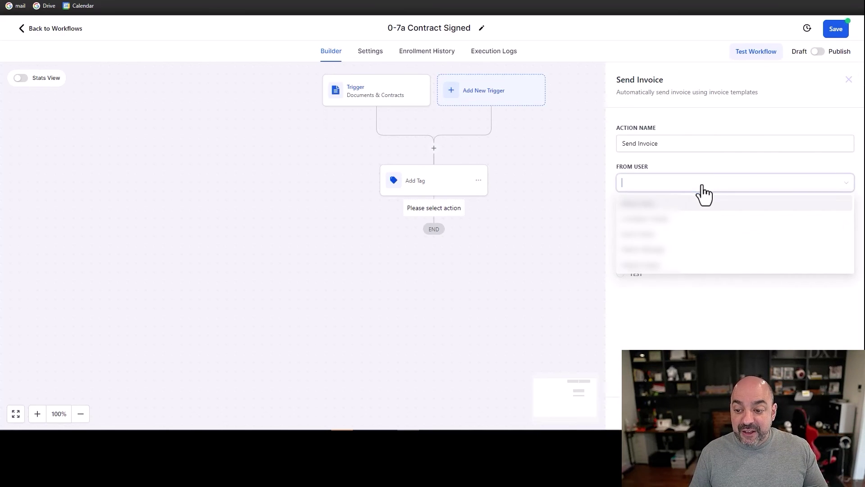
click(692, 208)
click(682, 218)
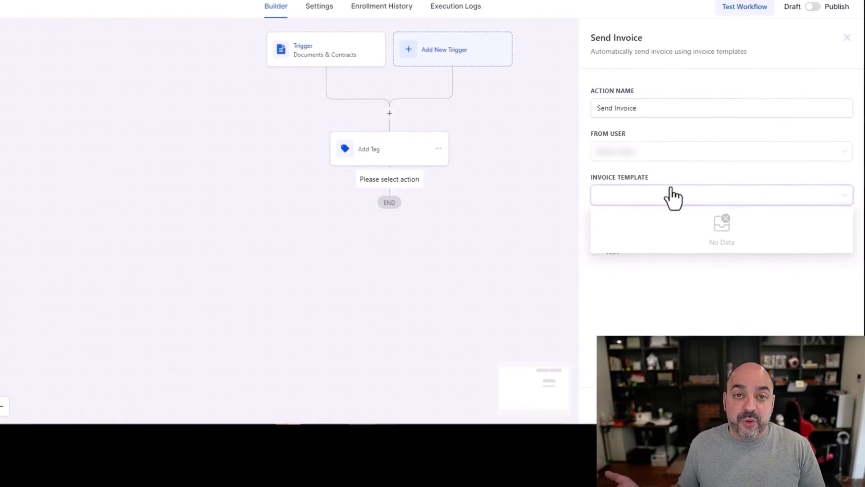
click(775, 403)
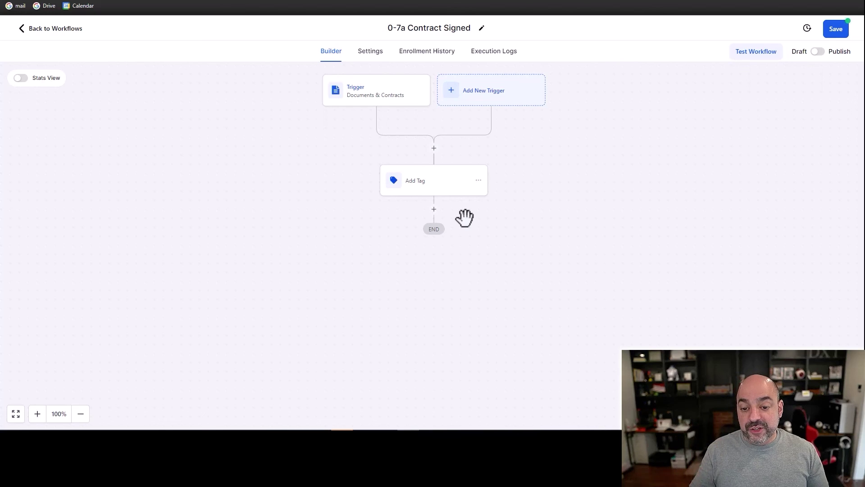
Add an Add To Workflow action after Add Tag that targets 0-8 Begin Onboarding, and save the workflow.
click(434, 209)
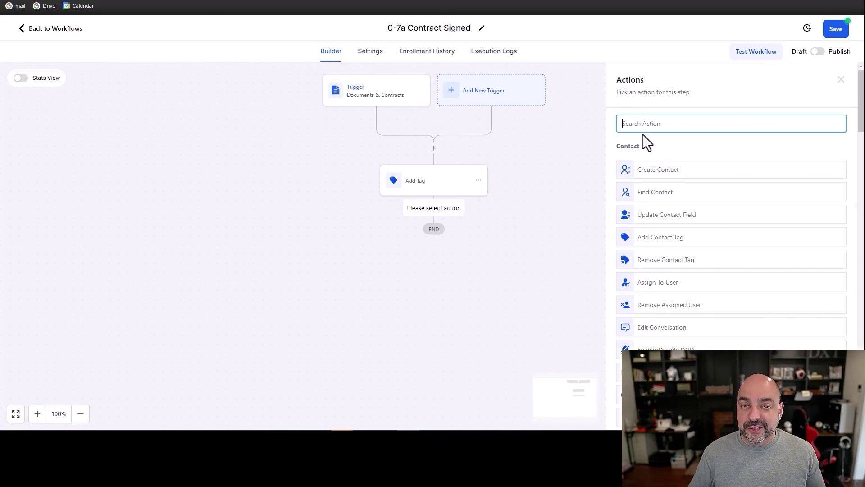
text(add)
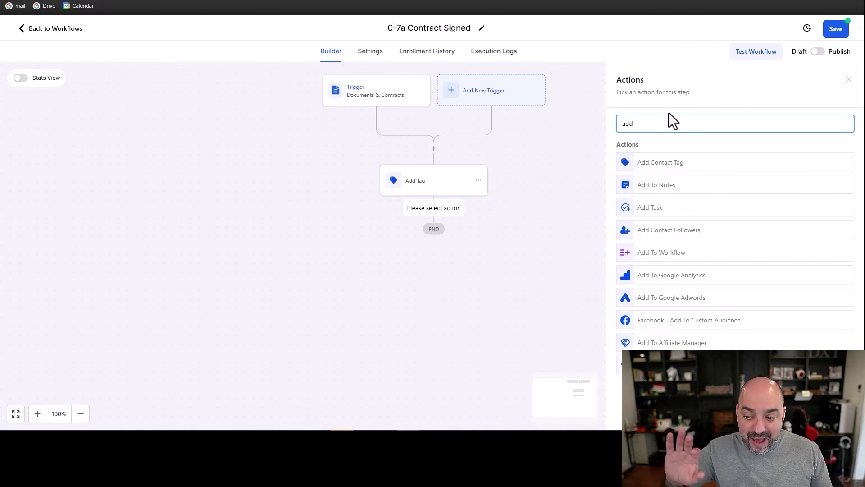
click(687, 253)
click(690, 186)
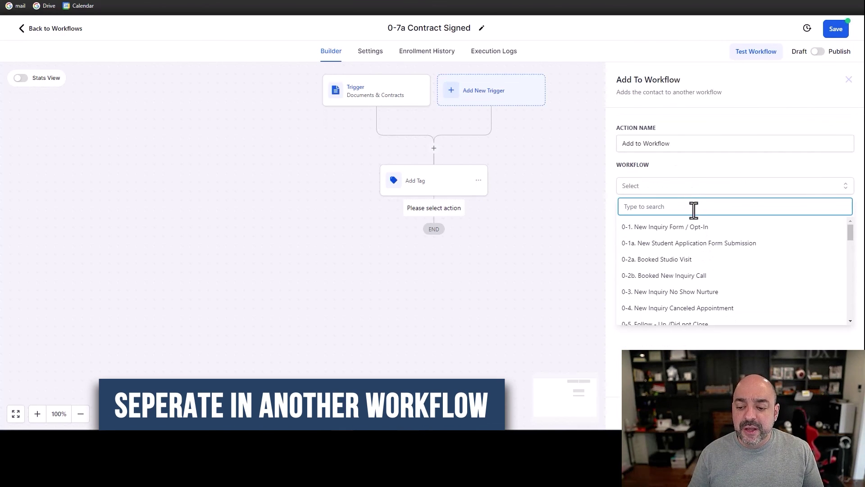
scroll(694, 243, down, 5)
click(676, 237)
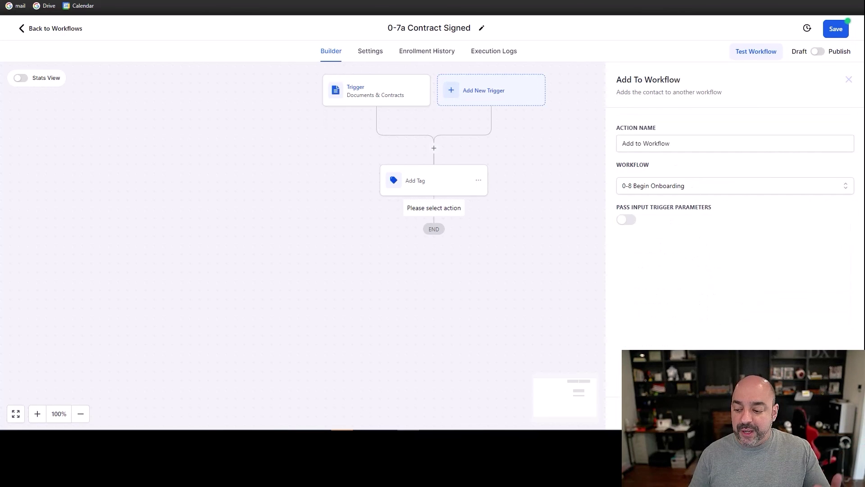
click(829, 412)
click(840, 31)
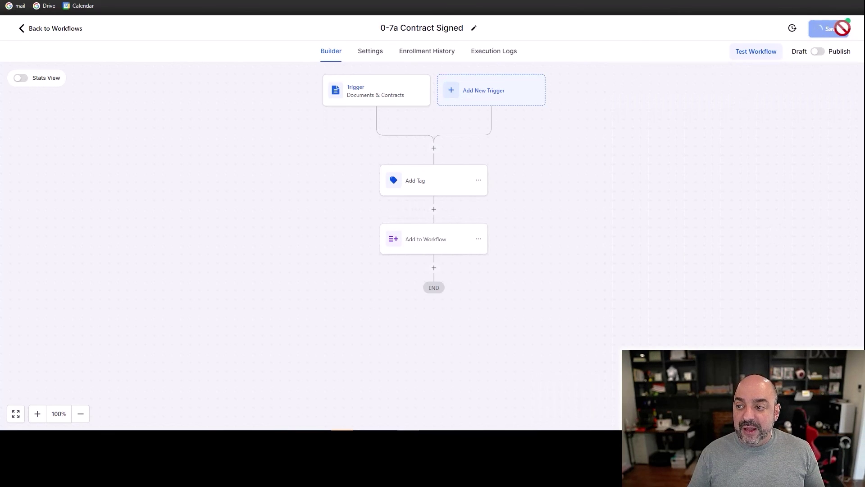
Return to the workflow list and open the 0-8 Begin Onboarding workflow.
click(50, 29)
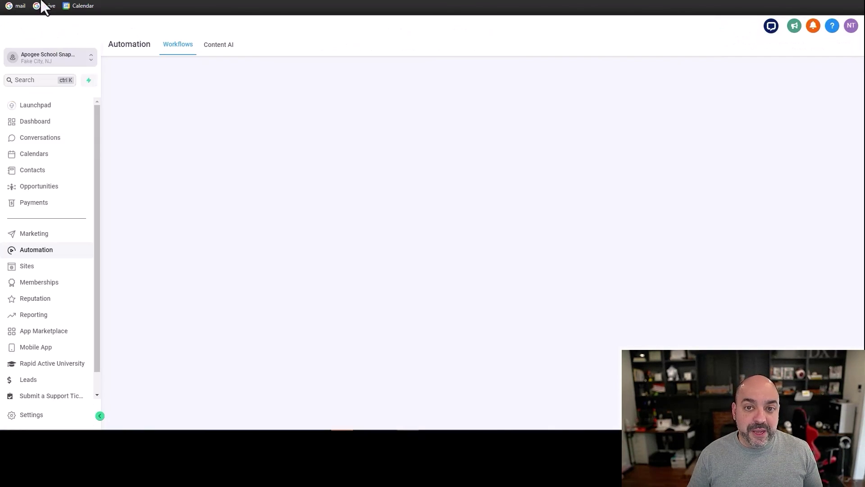
scroll(270, 253, down, 3)
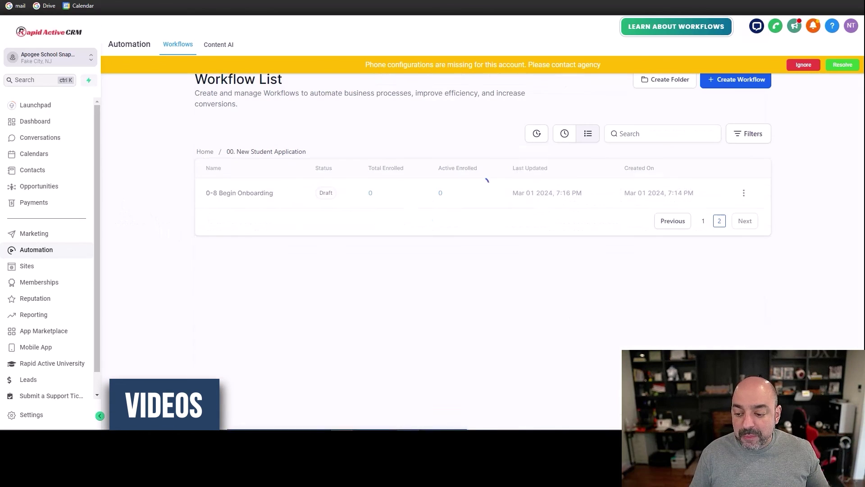
click(231, 196)
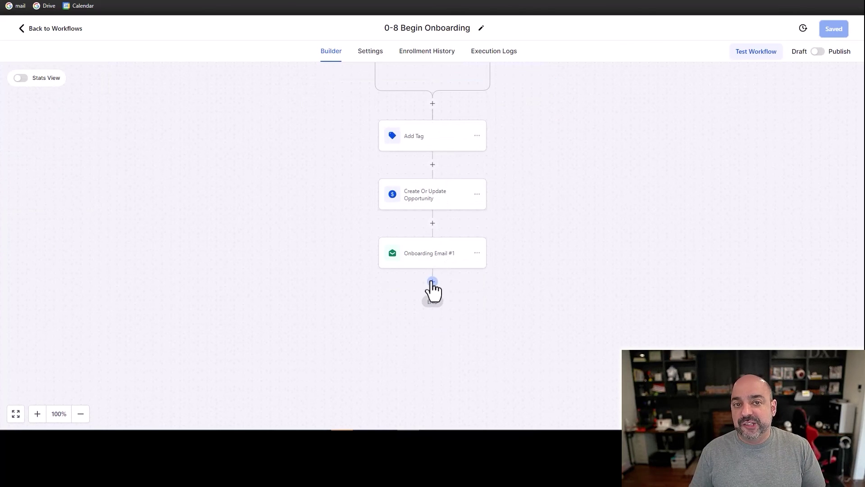
scroll(432, 216, up, 2)
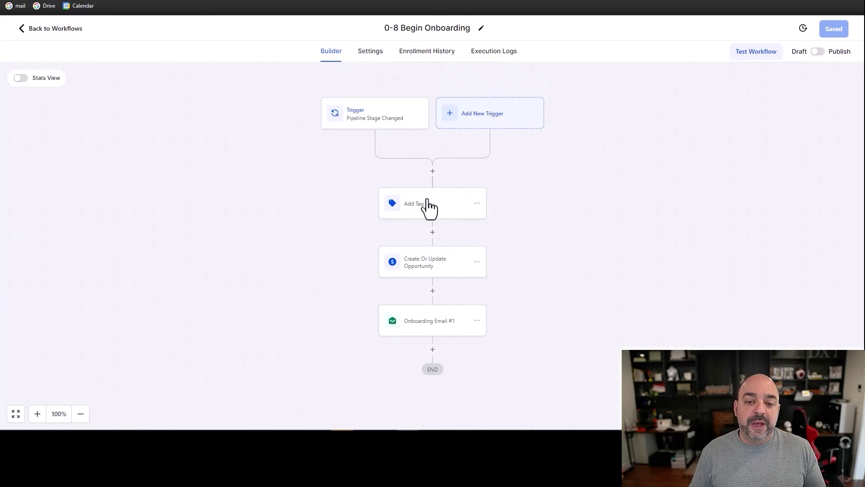
Delete the Pipeline Stage Changed trigger from the 0-8 Begin Onboarding workflow.
click(369, 114)
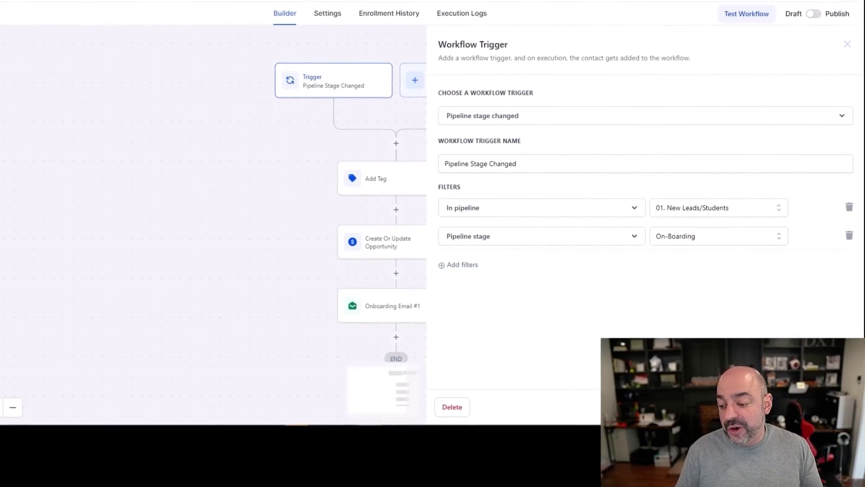
click(383, 74)
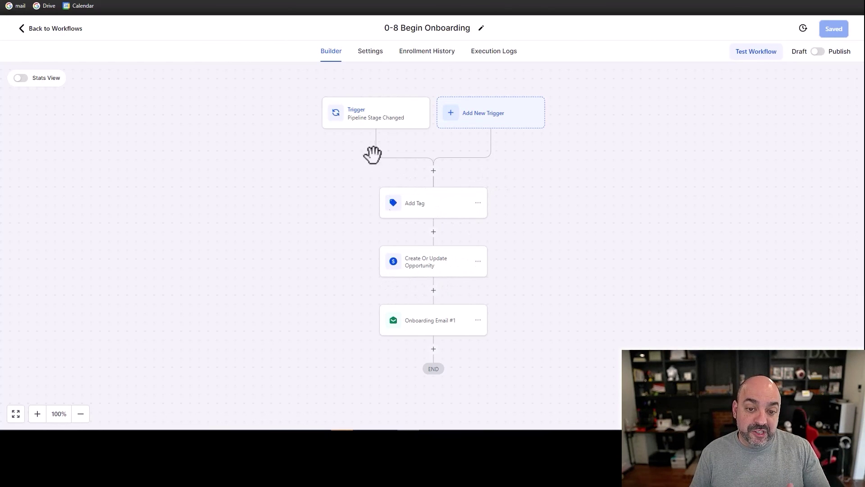
click(420, 120)
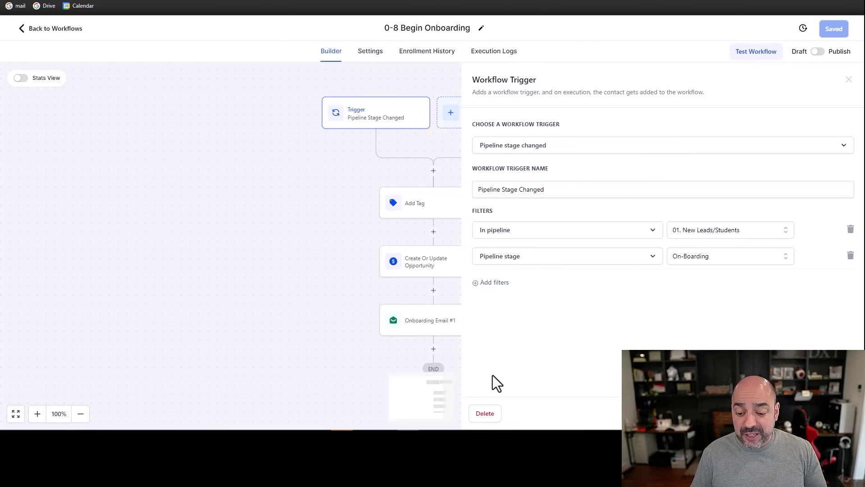
click(482, 413)
click(528, 248)
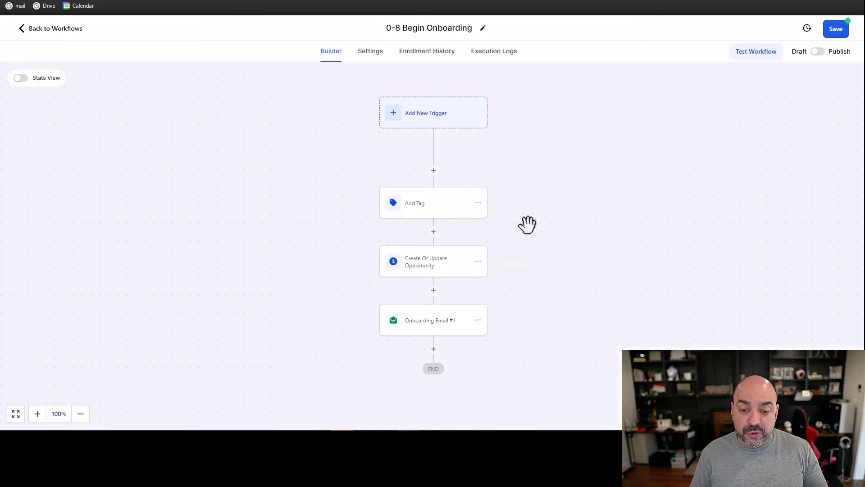